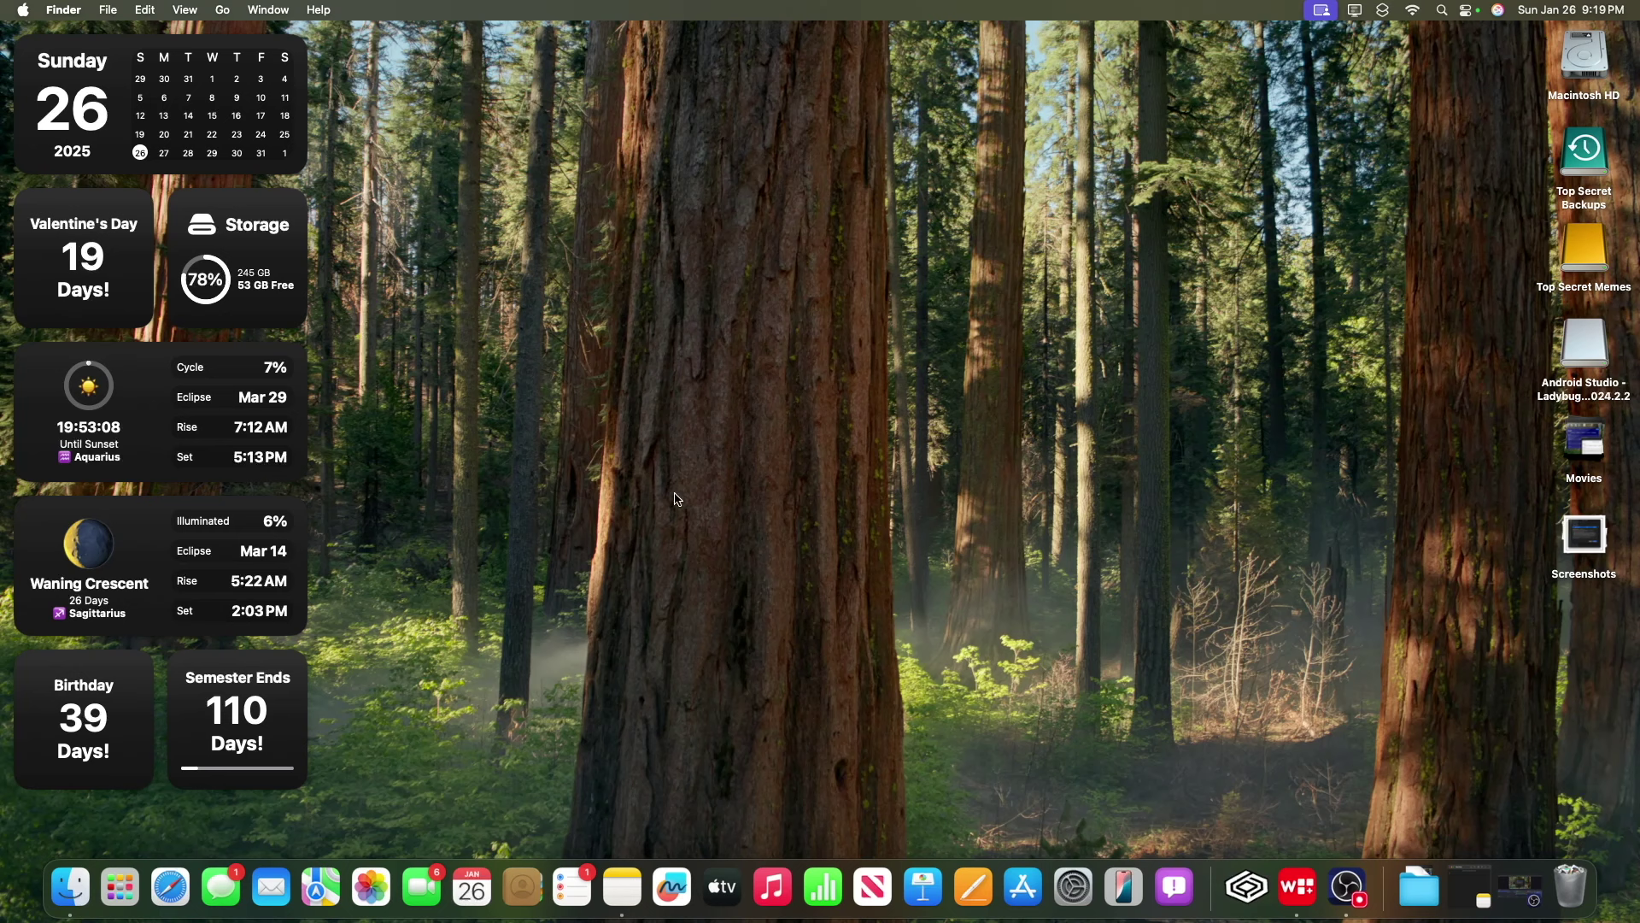
Restore the minimized new note and start creating a Genmoji from the emoji picker, continuing past the introduction.
{"action": "left_click", "coordinate": [1481, 883]}
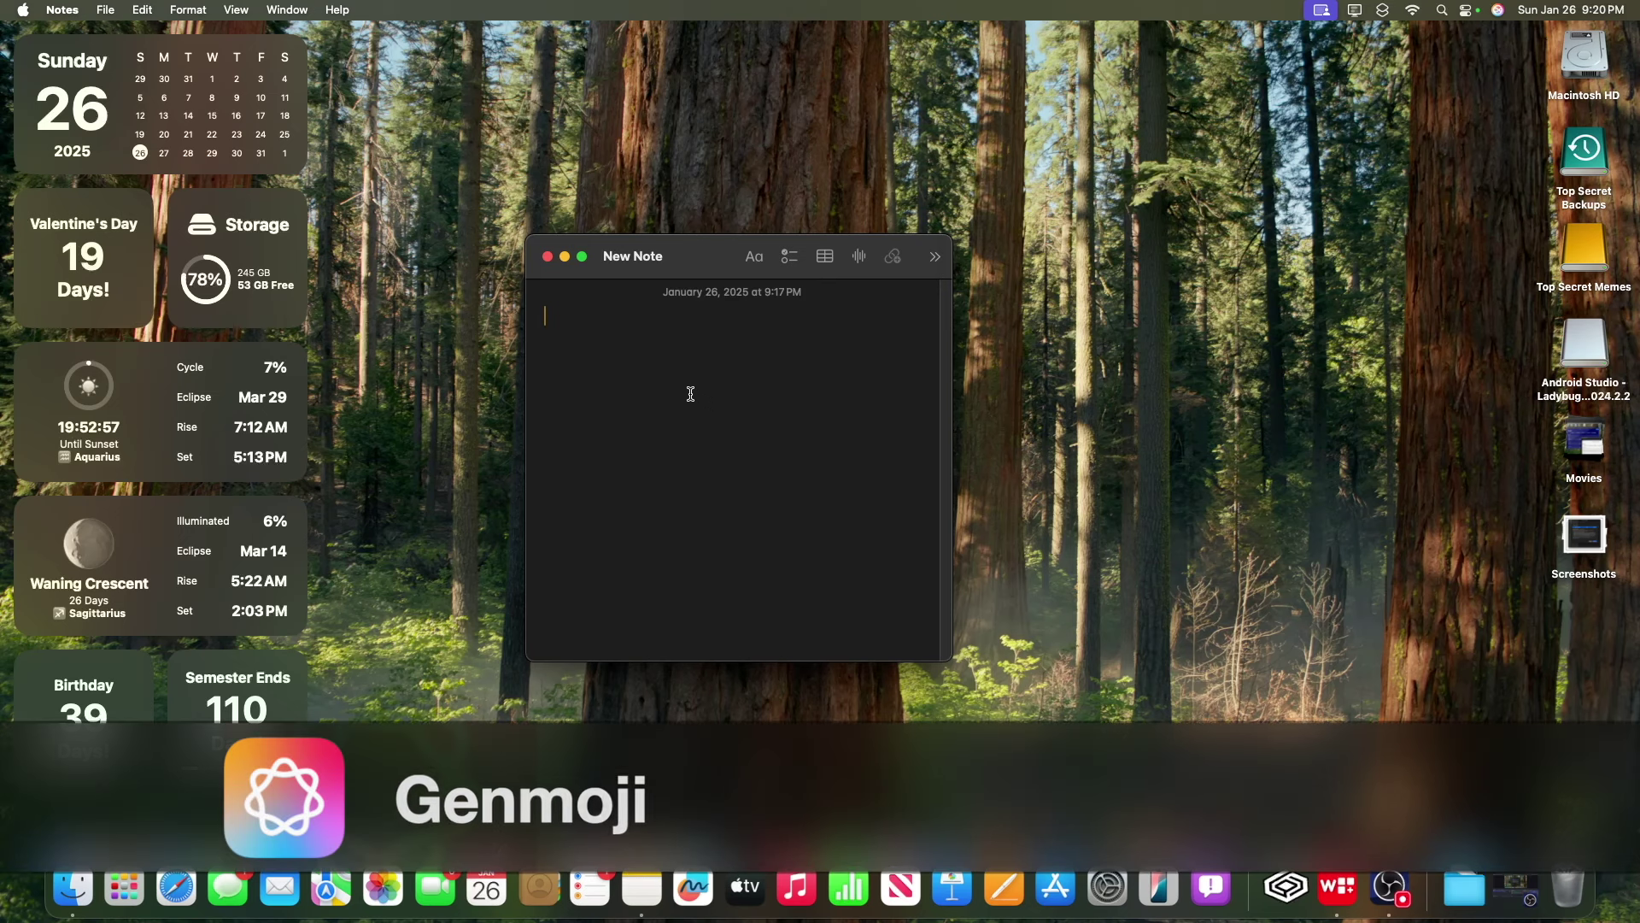
{"action": "key", "text": "ctrl+super+space"}
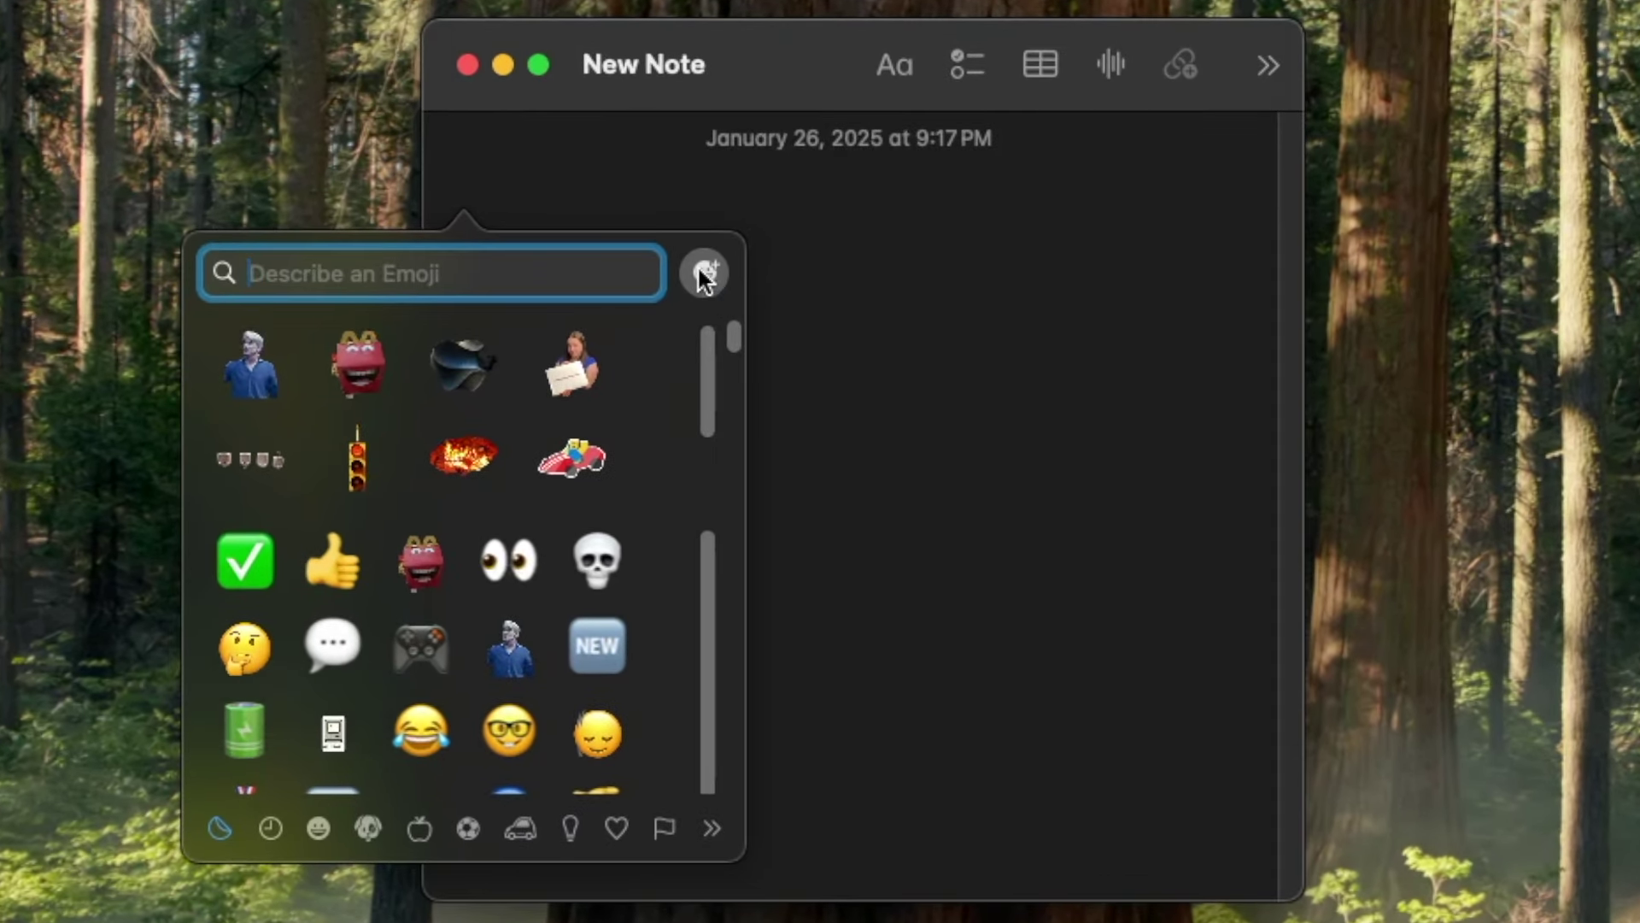
{"action": "left_click", "coordinate": [702, 275]}
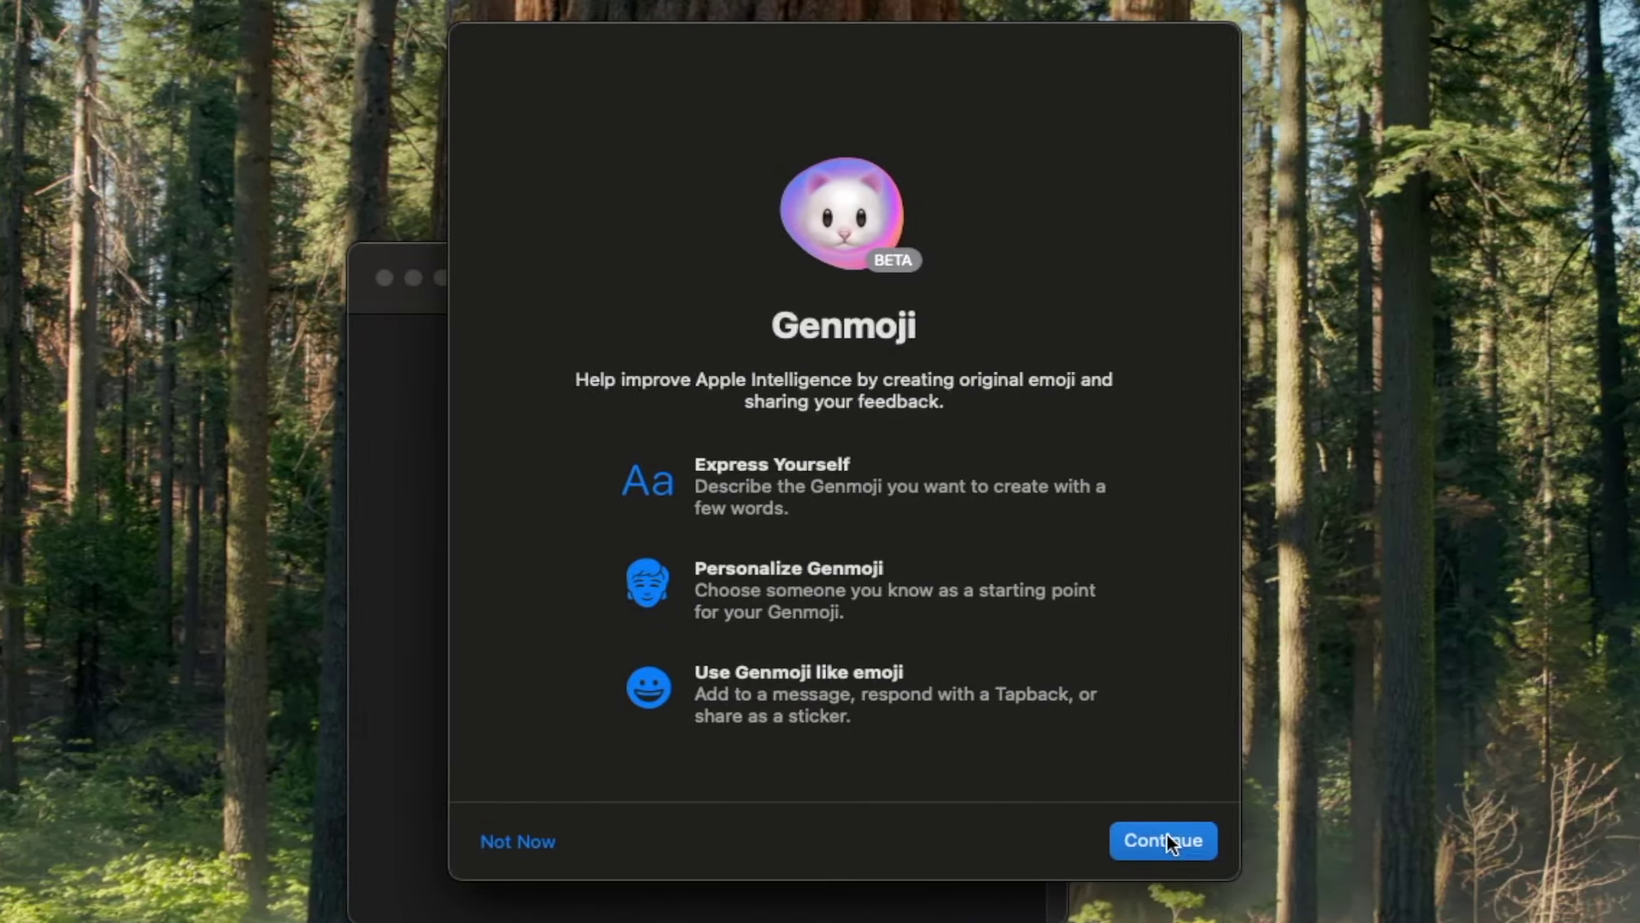
{"action": "left_click", "coordinate": [1167, 837]}
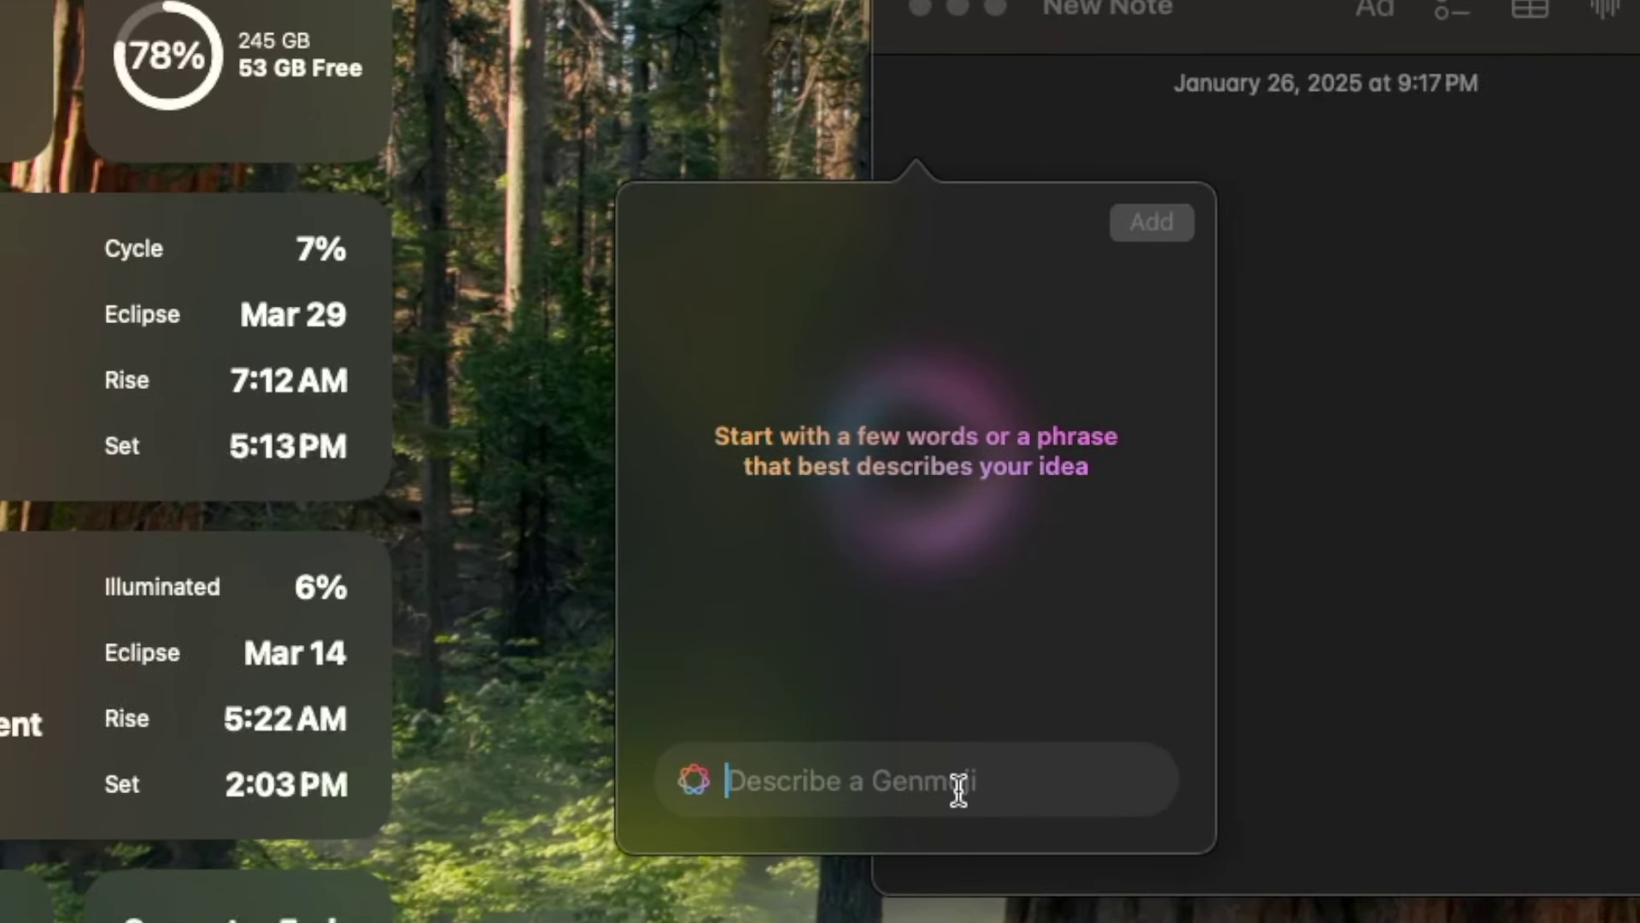
Generate a Genmoji from the description "Nerd with a car" and browse its variations.
{"action": "type", "text": "Nerd with a car"}
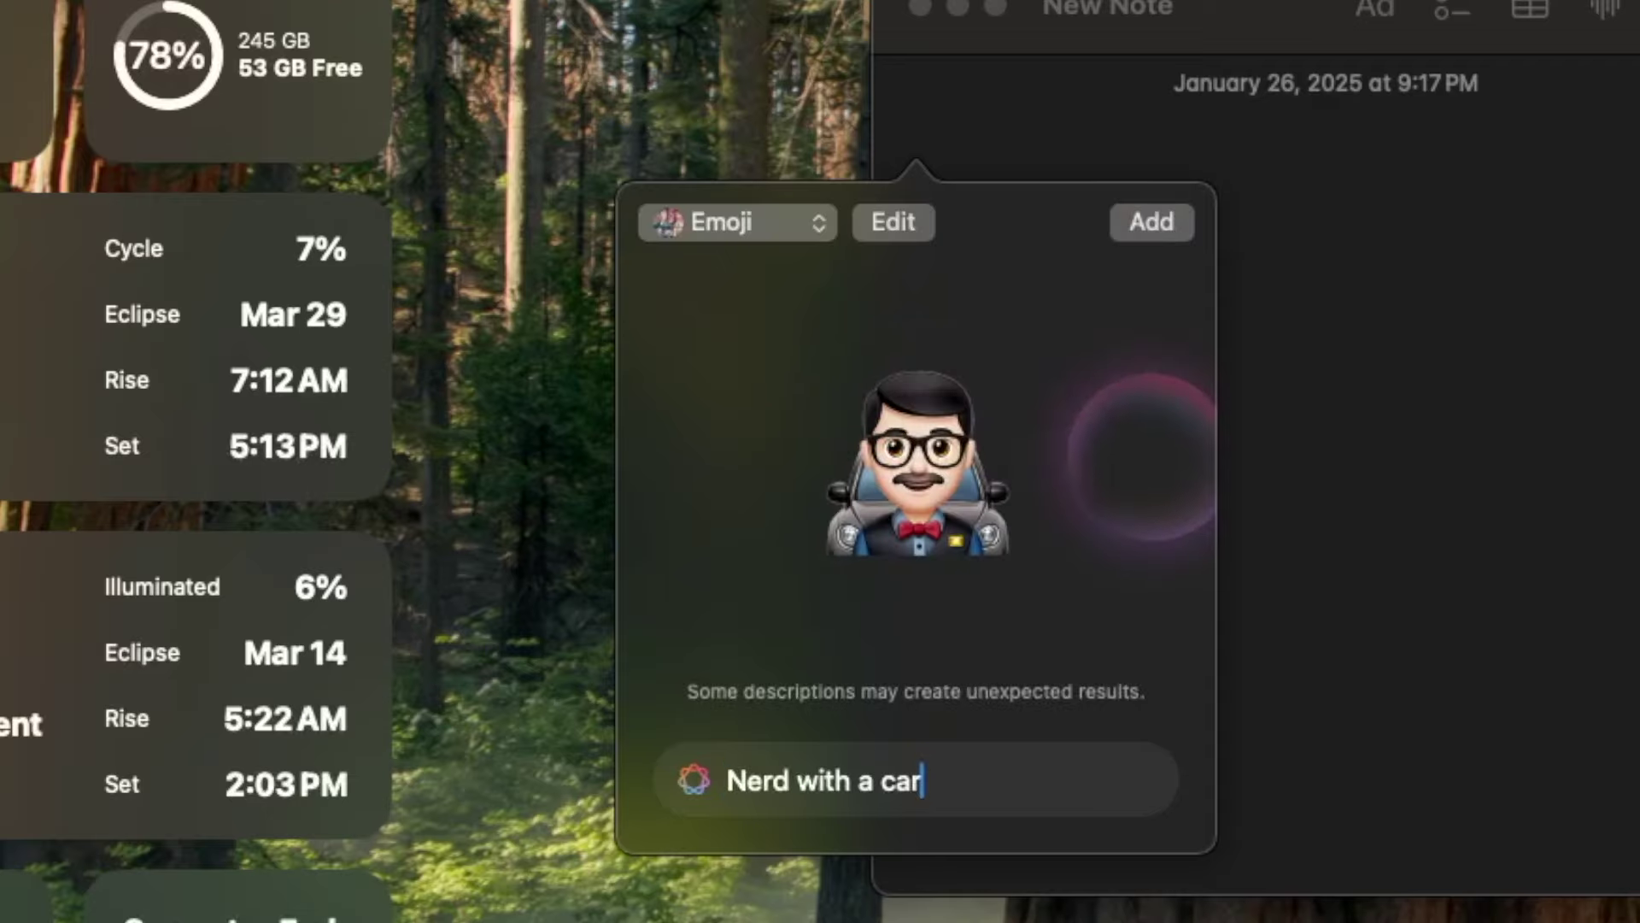
{"action": "scroll", "coordinate": [991, 540], "scroll_direction": "right", "scroll_amount": 5}
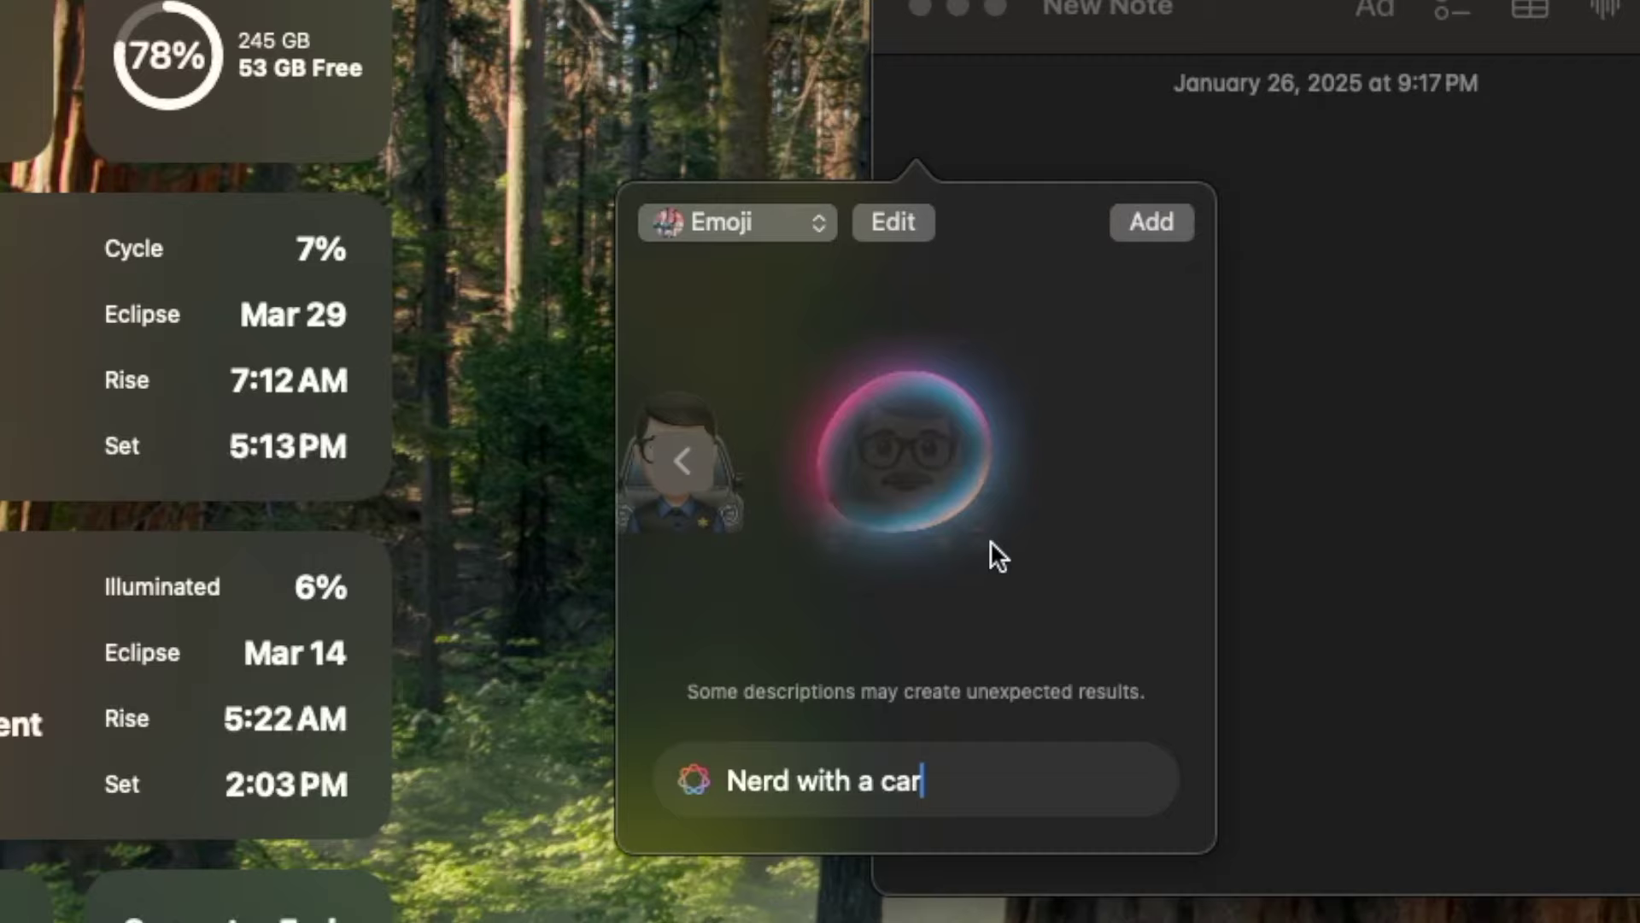
{"action": "scroll", "coordinate": [986, 537], "scroll_direction": "right", "scroll_amount": 5}
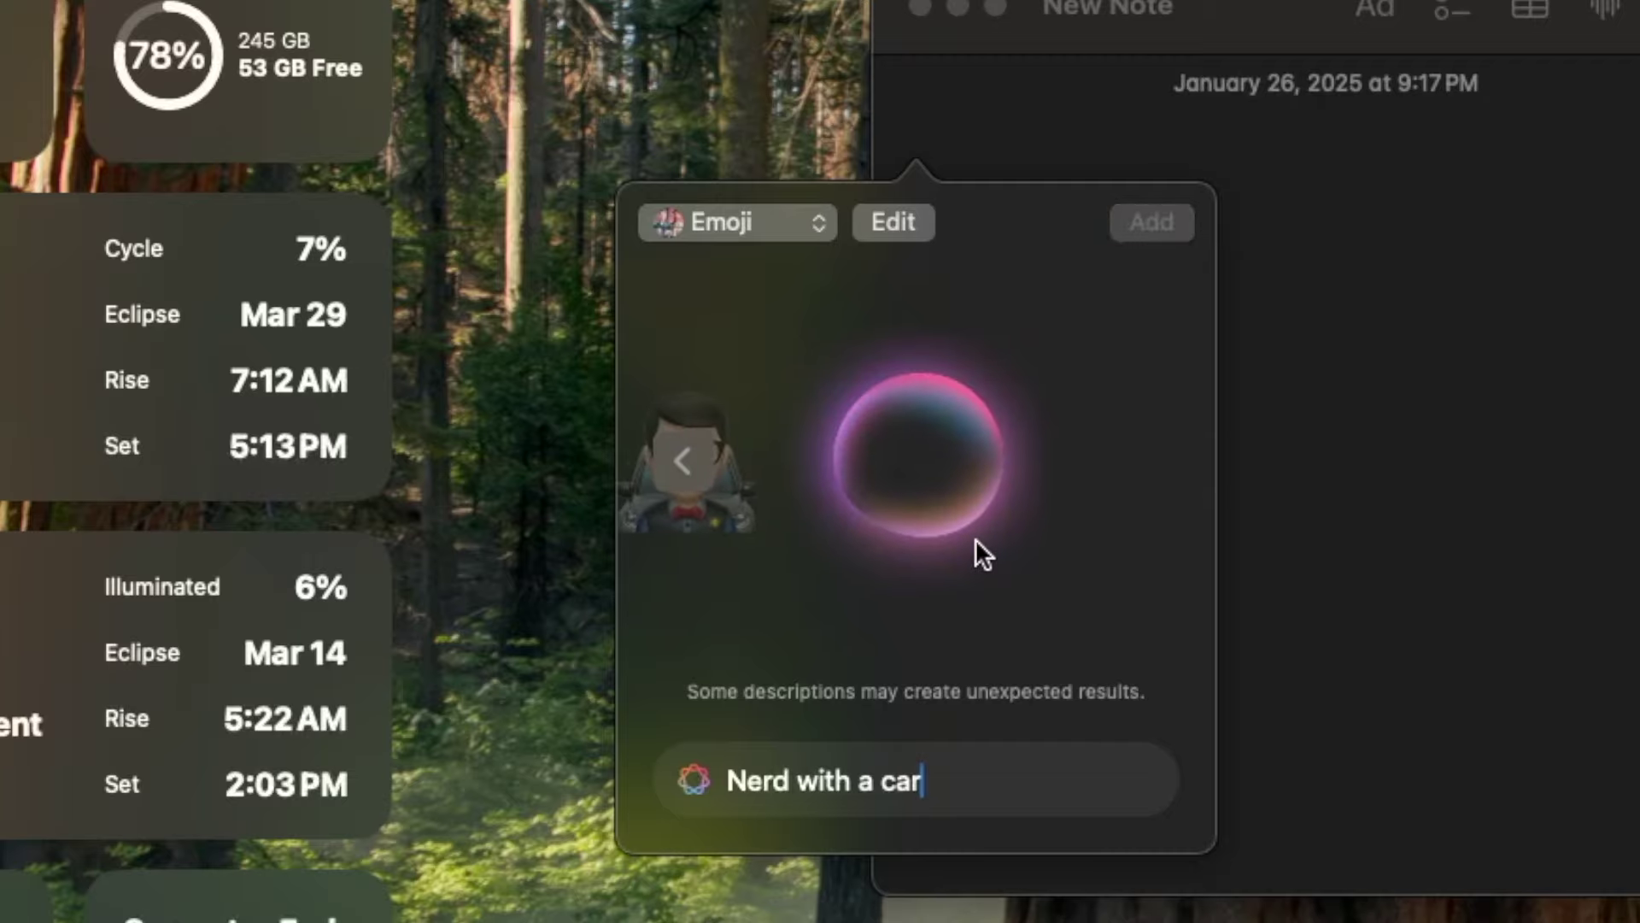
{"action": "scroll", "coordinate": [928, 507], "scroll_direction": "right", "scroll_amount": 3}
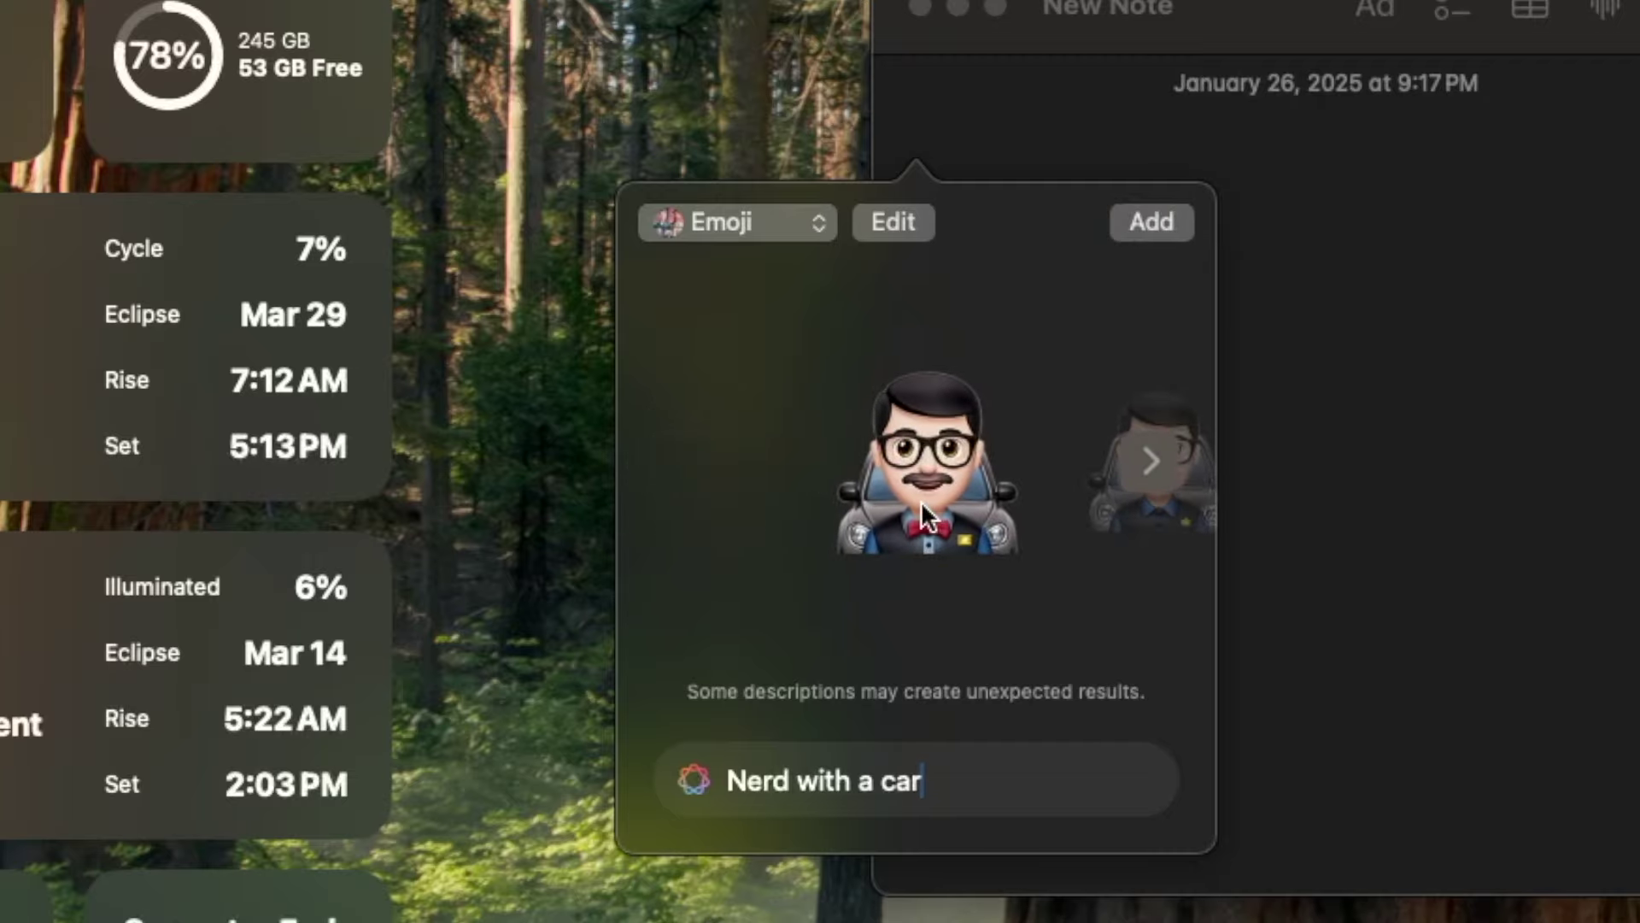
{"action": "scroll", "coordinate": [966, 542], "scroll_direction": "right", "scroll_amount": 2}
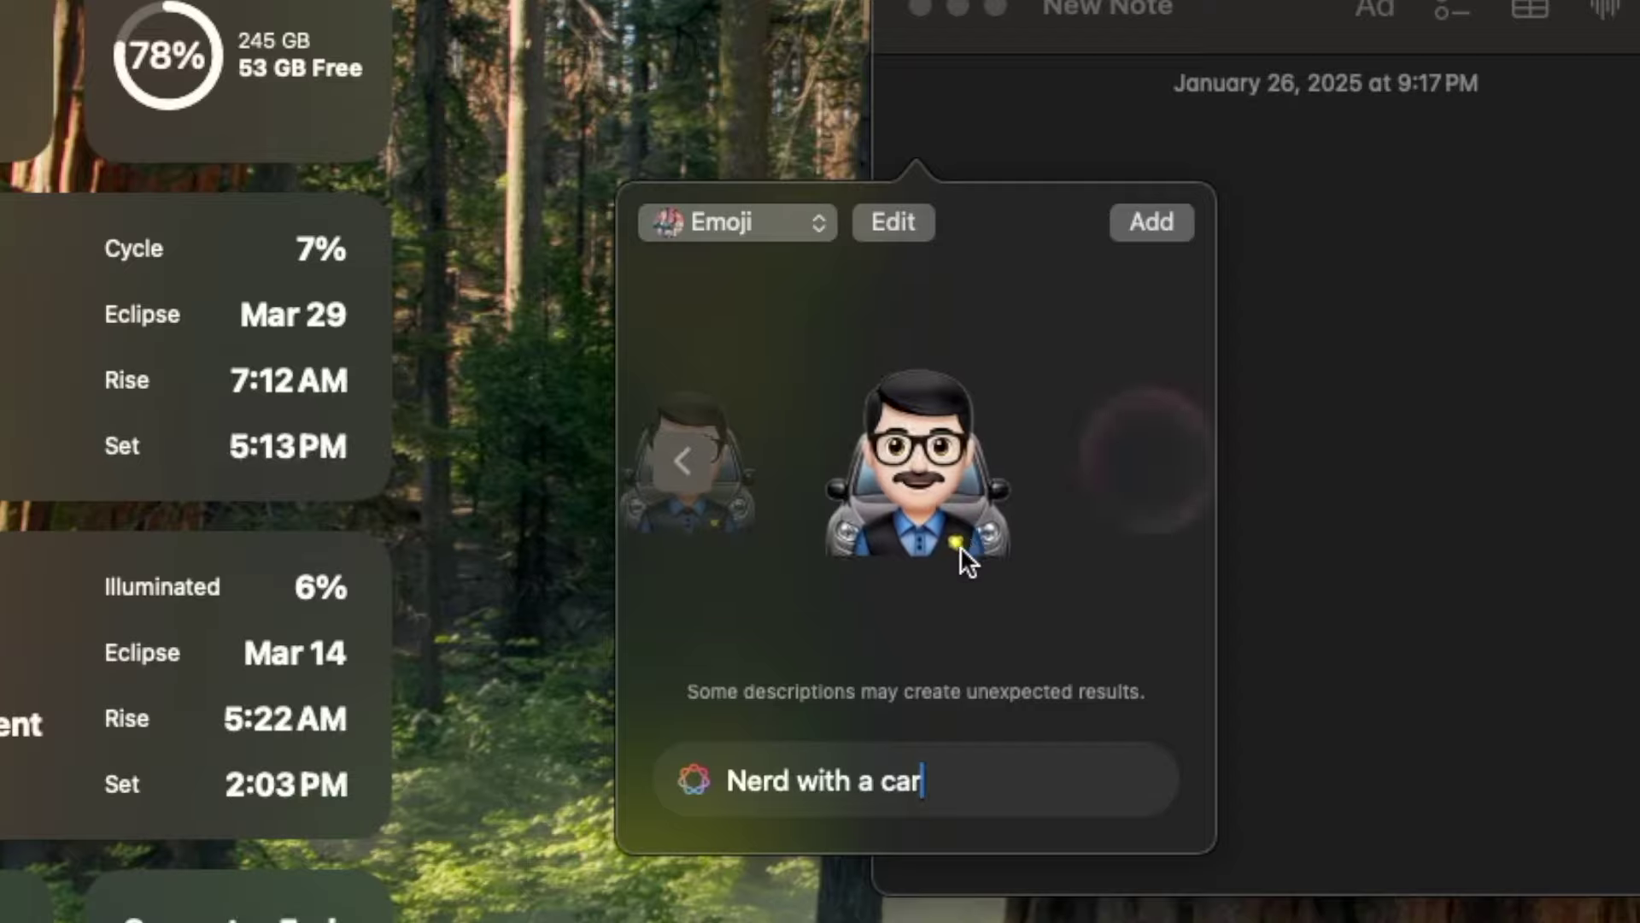
{"action": "scroll", "coordinate": [941, 551], "scroll_direction": "right", "scroll_amount": 2}
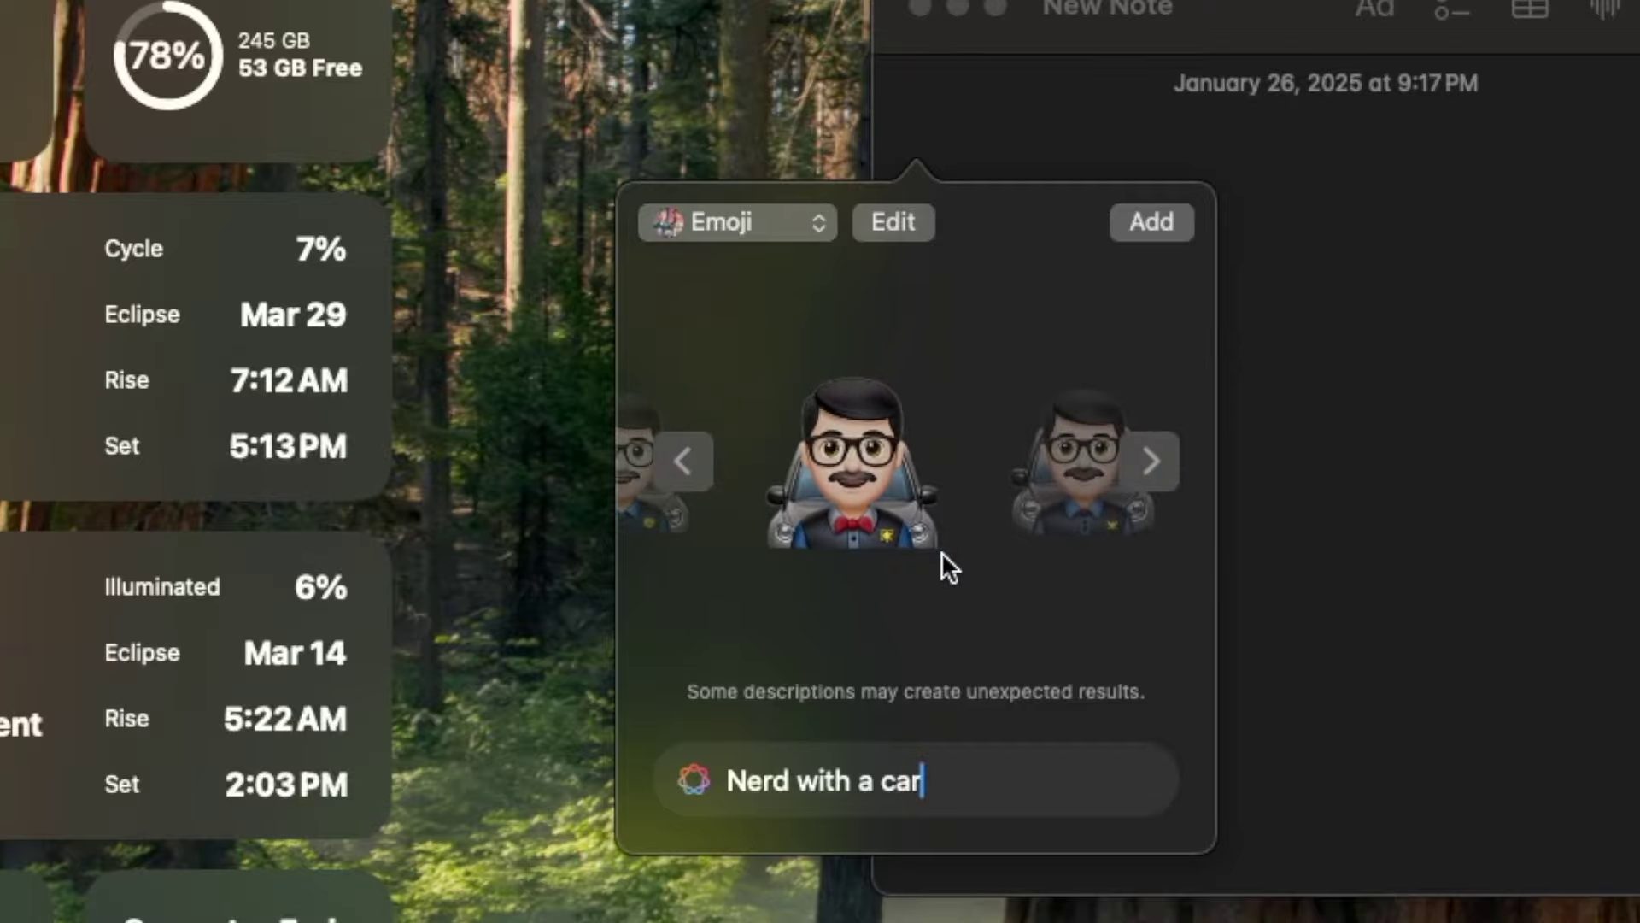
{"action": "scroll", "coordinate": [926, 541], "scroll_direction": "left", "scroll_amount": 2}
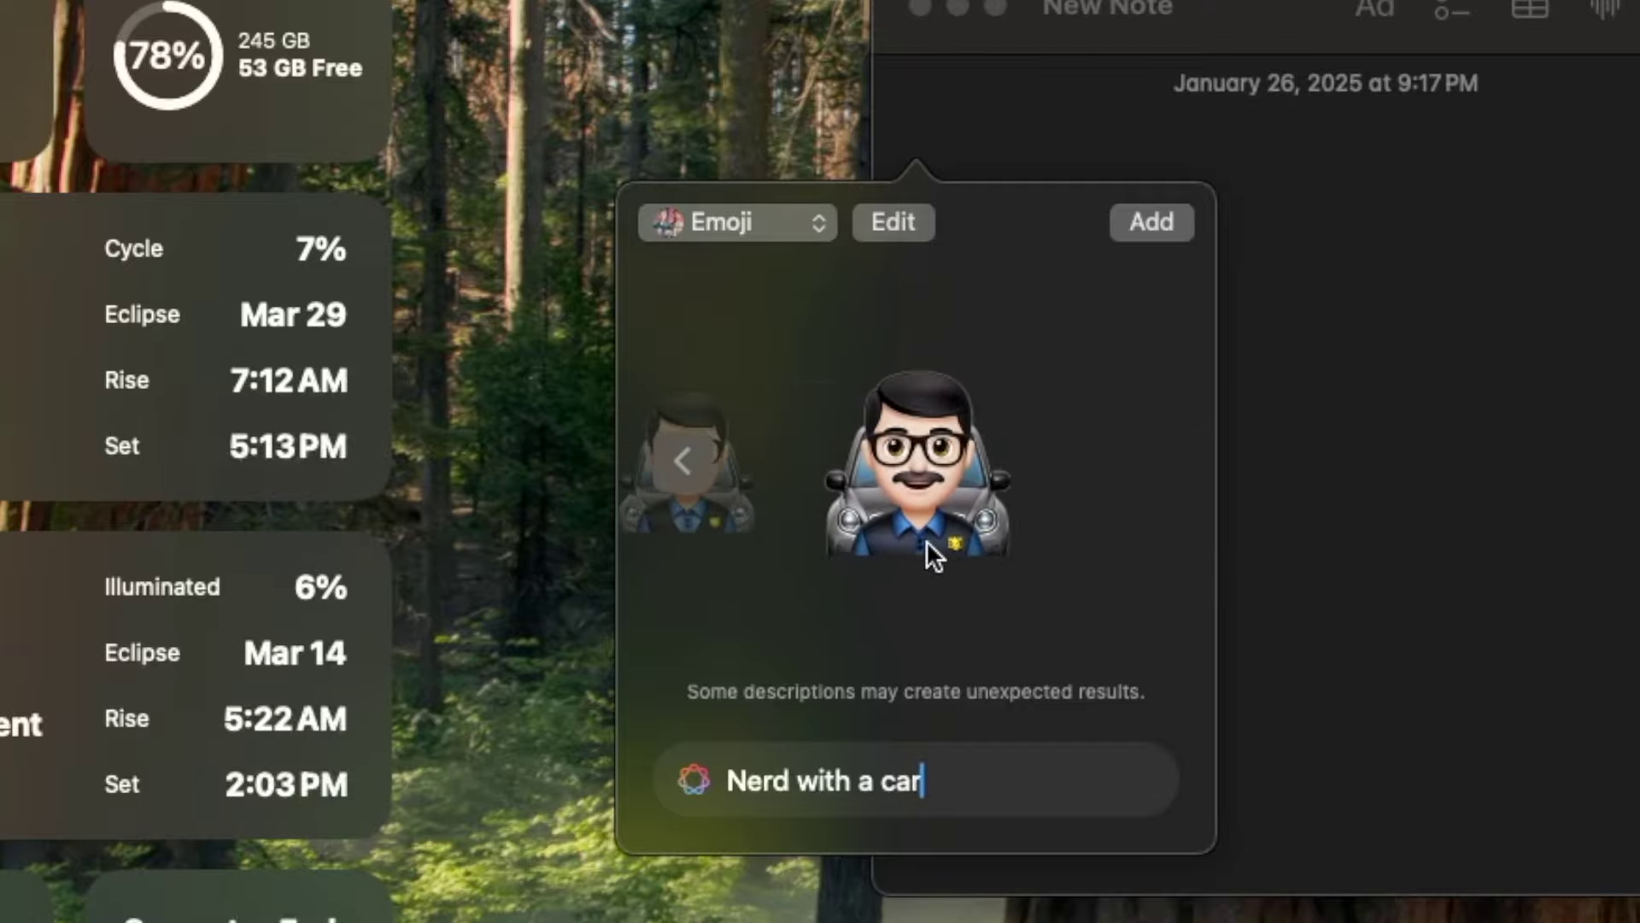
Add "brunette" to the end of the Genmoji description and browse the new variations.
{"action": "type", "text": "brunette"}
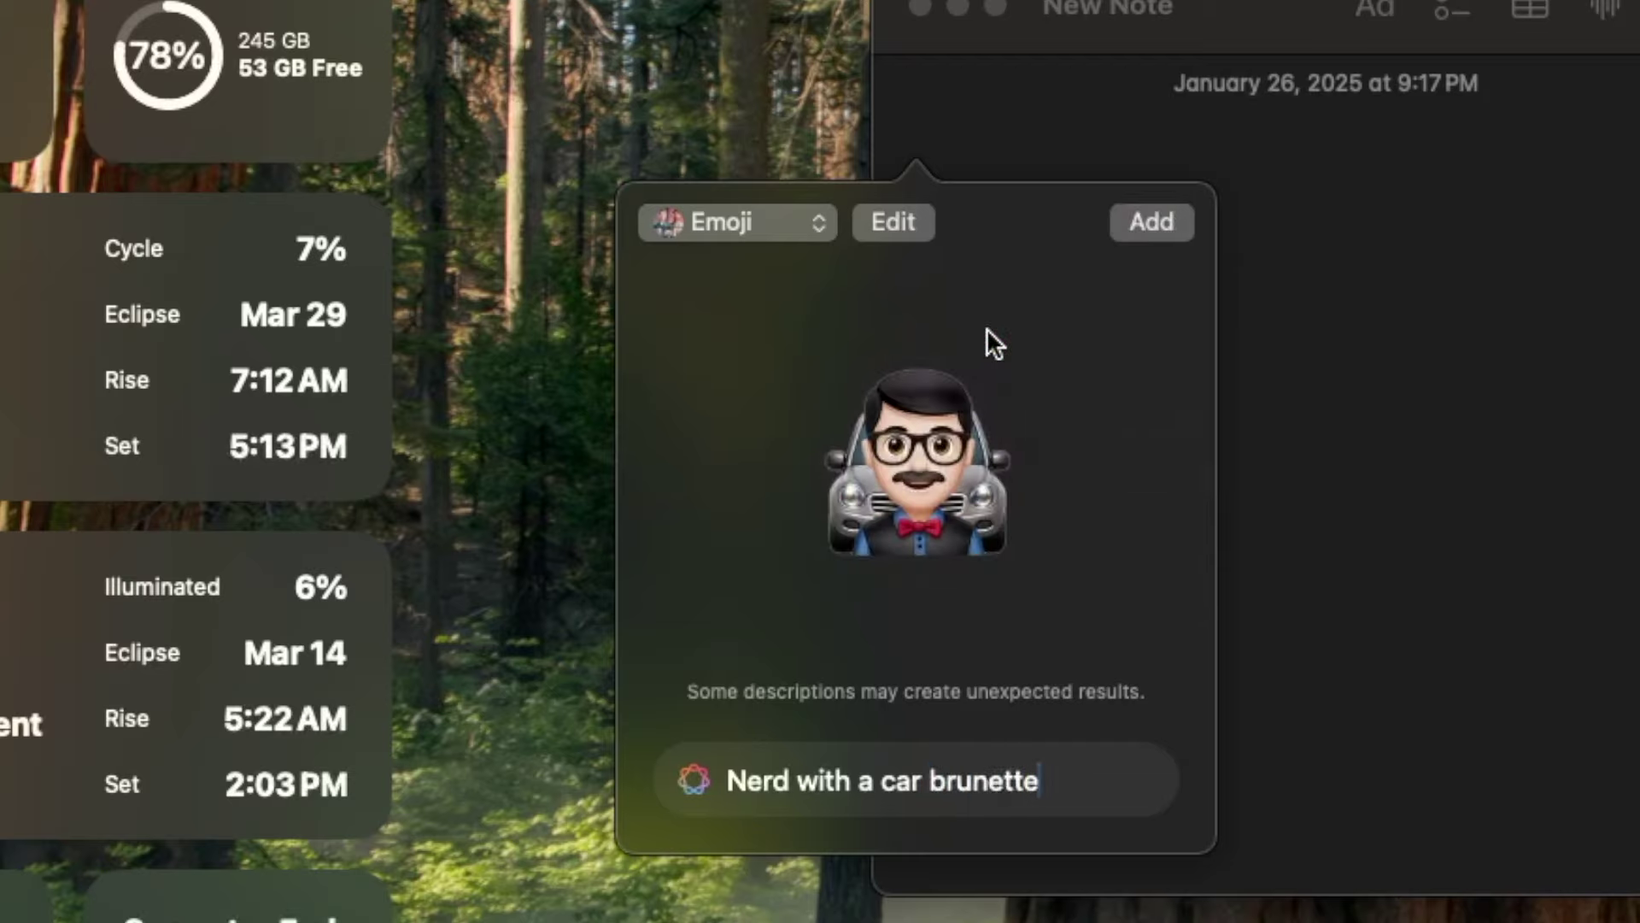
{"action": "scroll", "coordinate": [986, 448], "scroll_direction": "right", "scroll_amount": 2}
{"action": "scroll", "coordinate": [986, 448], "scroll_direction": "right", "scroll_amount": 2}
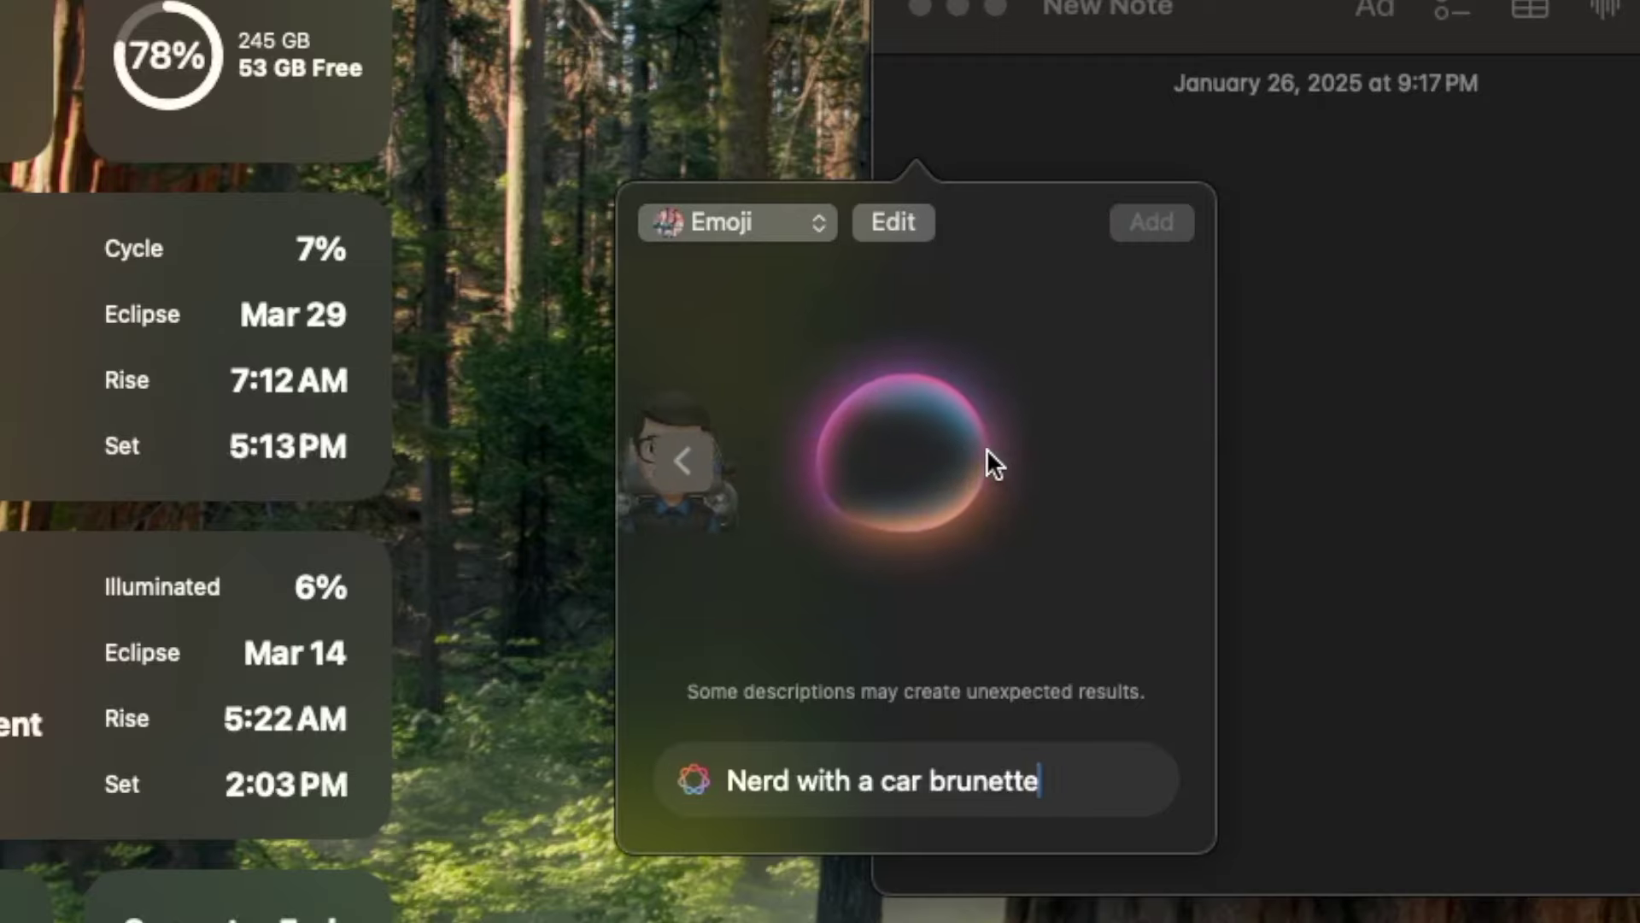
{"action": "scroll", "coordinate": [986, 448], "scroll_direction": "left", "scroll_amount": 2}
{"action": "scroll", "coordinate": [987, 449], "scroll_direction": "right", "scroll_amount": 2}
{"action": "scroll", "coordinate": [987, 449], "scroll_direction": "left", "scroll_amount": 2}
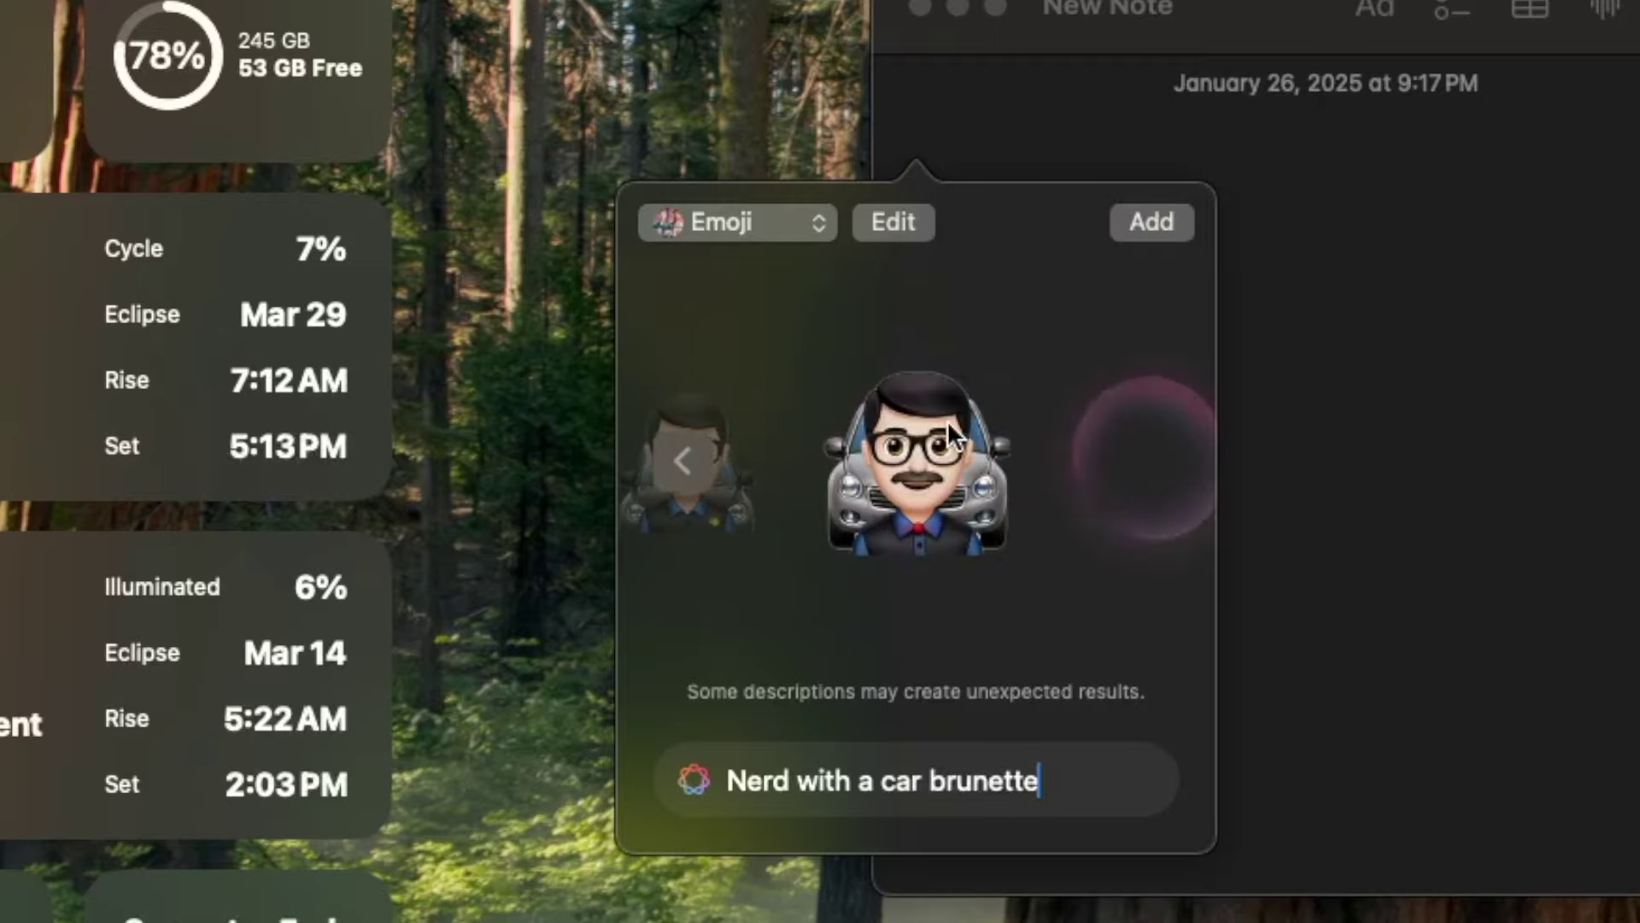
{"action": "scroll", "coordinate": [946, 434], "scroll_direction": "right", "scroll_amount": 2}
{"action": "scroll", "coordinate": [946, 434], "scroll_direction": "left", "scroll_amount": 2}
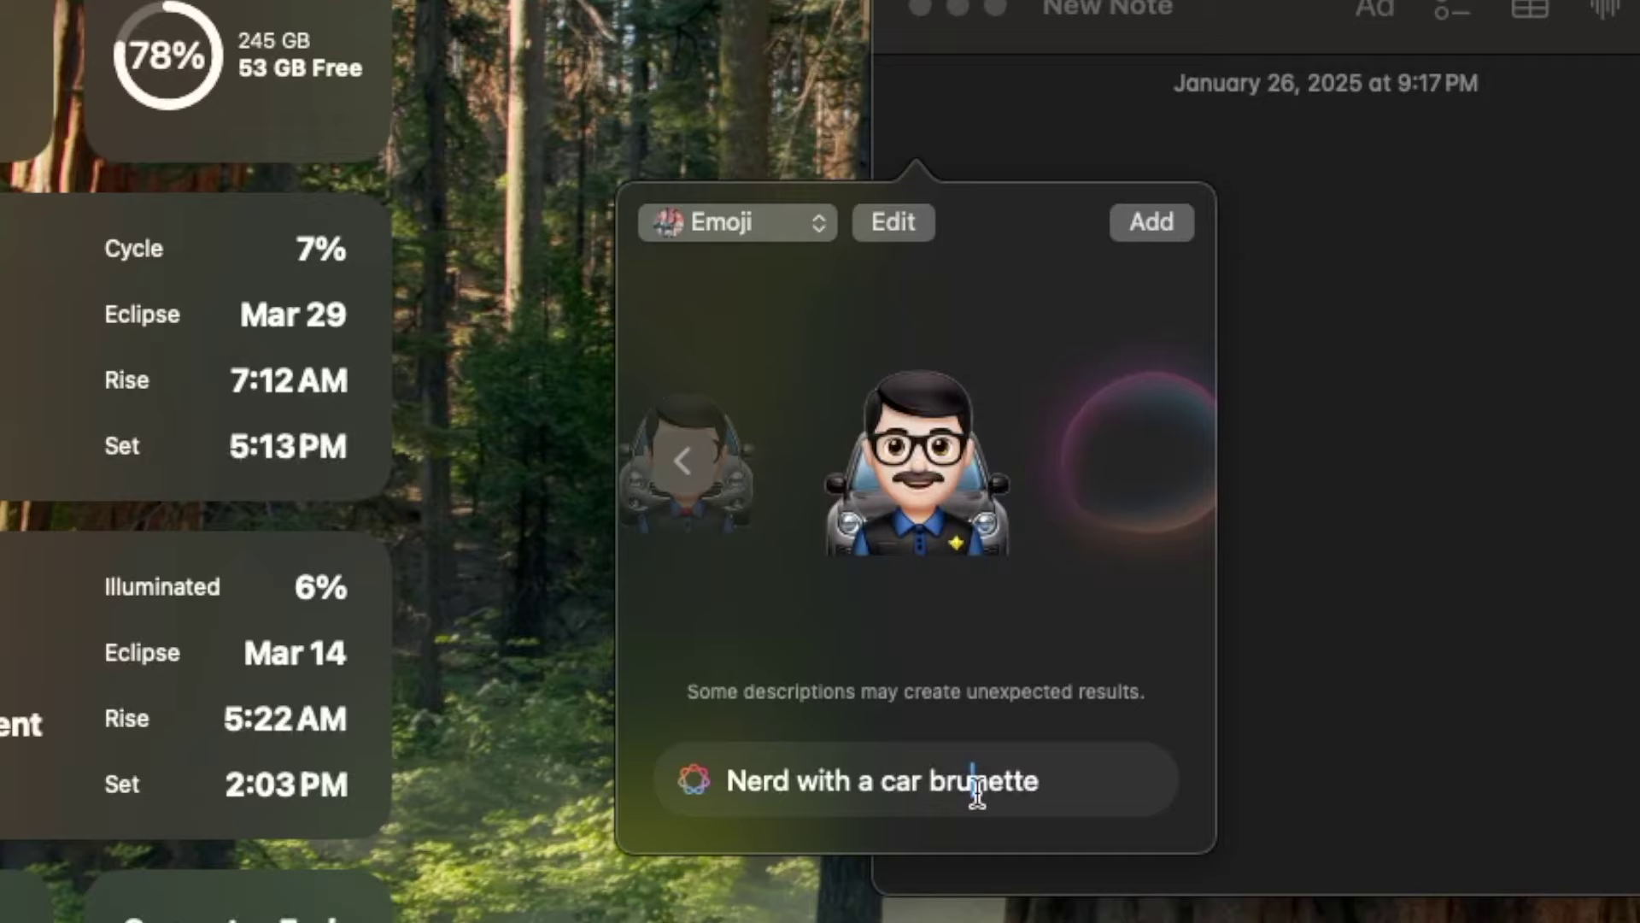
Replace the word "brunette" in the Genmoji description with "brown hair" and browse the variations.
{"action": "double_click", "coordinate": [1004, 780]}
{"action": "type", "text": "brown hair"}
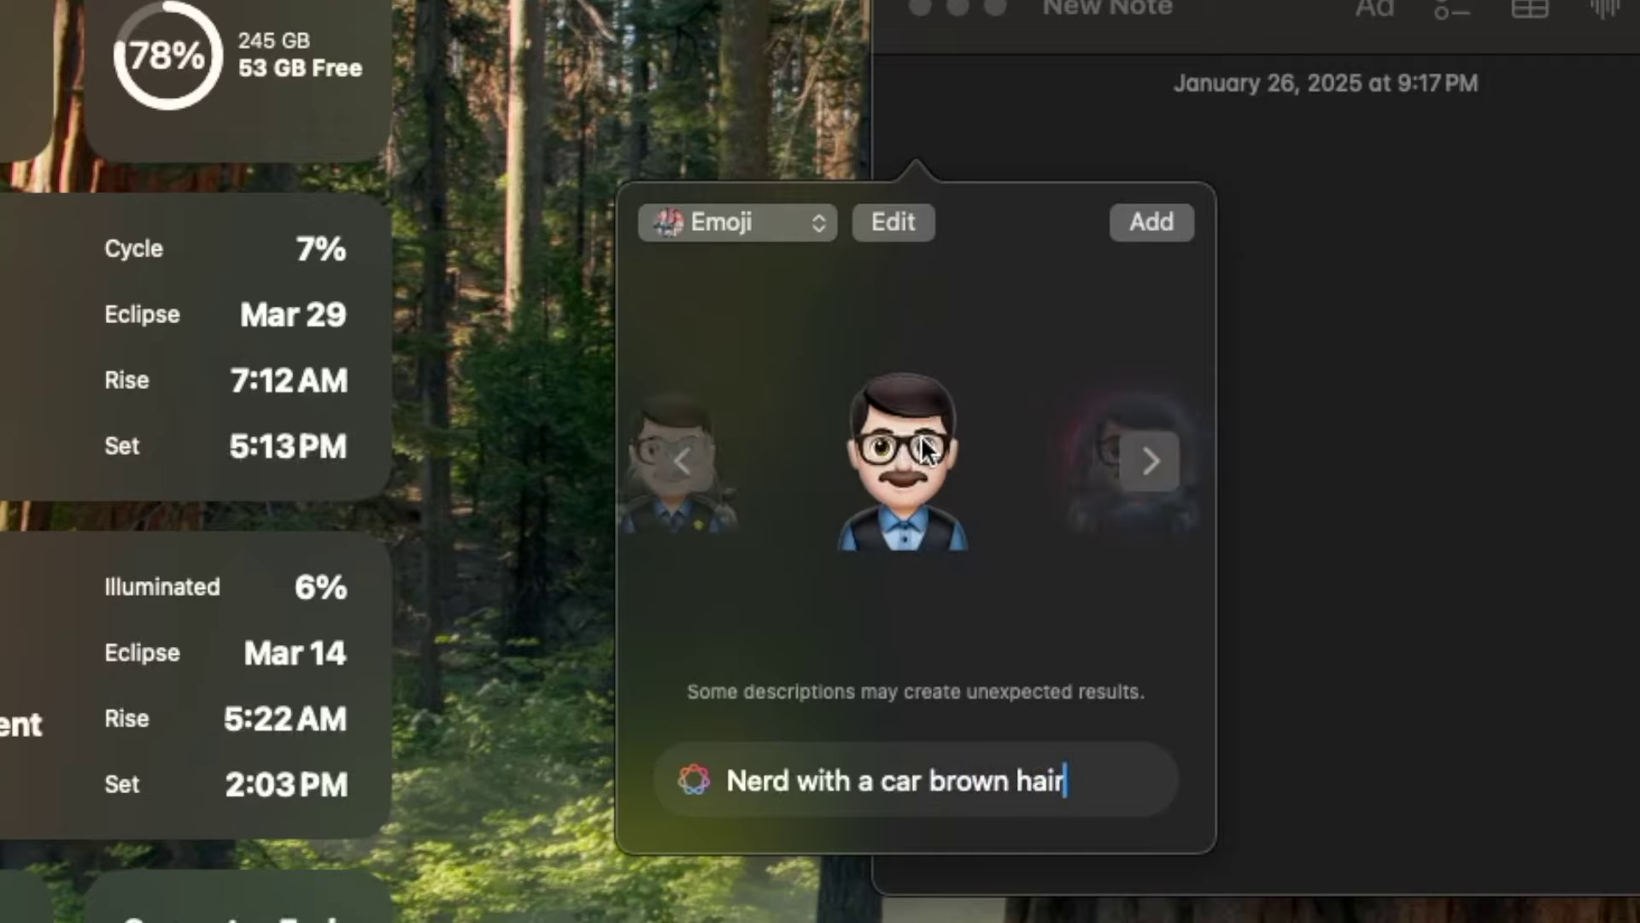
{"action": "scroll", "coordinate": [927, 448], "scroll_direction": "right", "scroll_amount": 2}
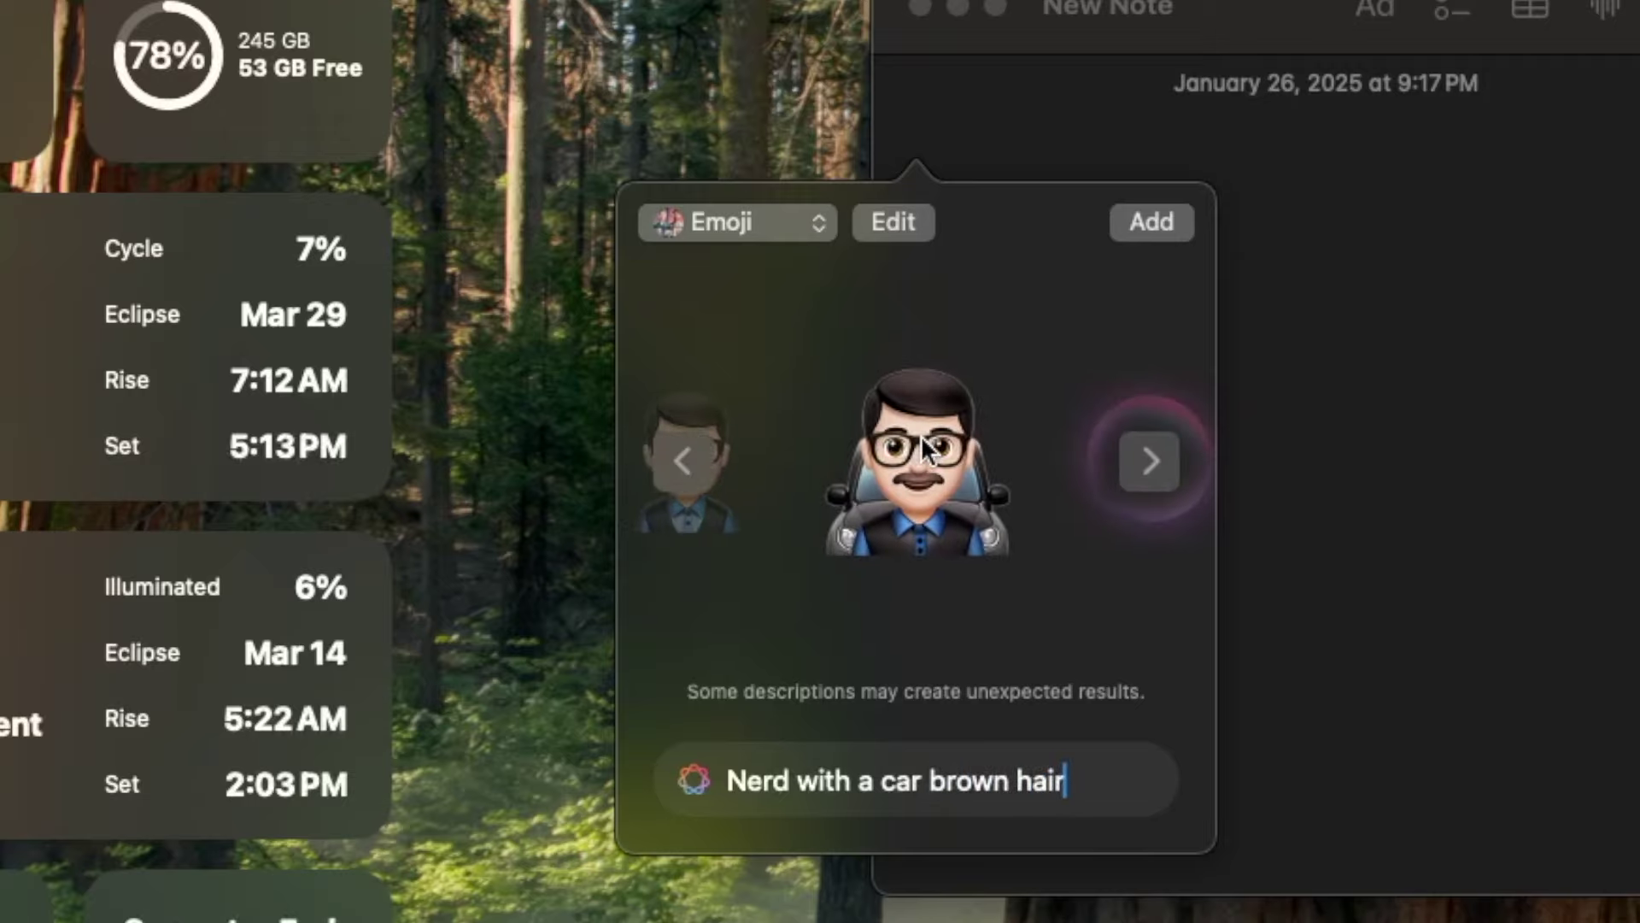
{"action": "scroll", "coordinate": [927, 449], "scroll_direction": "left", "scroll_amount": 1}
{"action": "scroll", "coordinate": [927, 449], "scroll_direction": "right", "scroll_amount": 1}
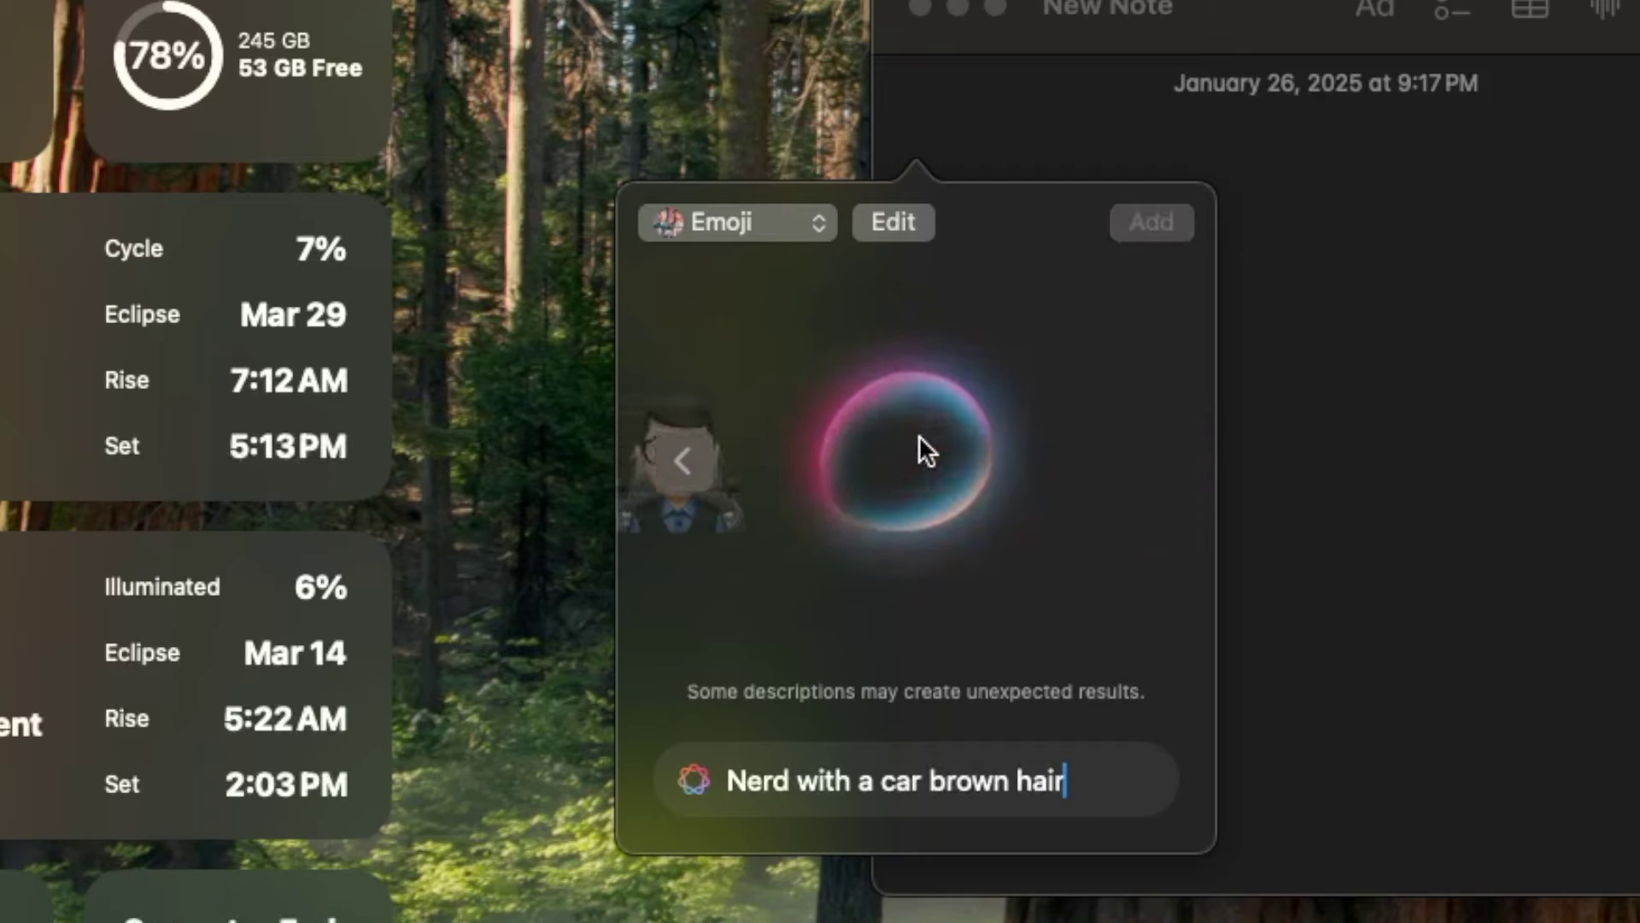
{"action": "scroll", "coordinate": [920, 450], "scroll_direction": "left", "scroll_amount": 1}
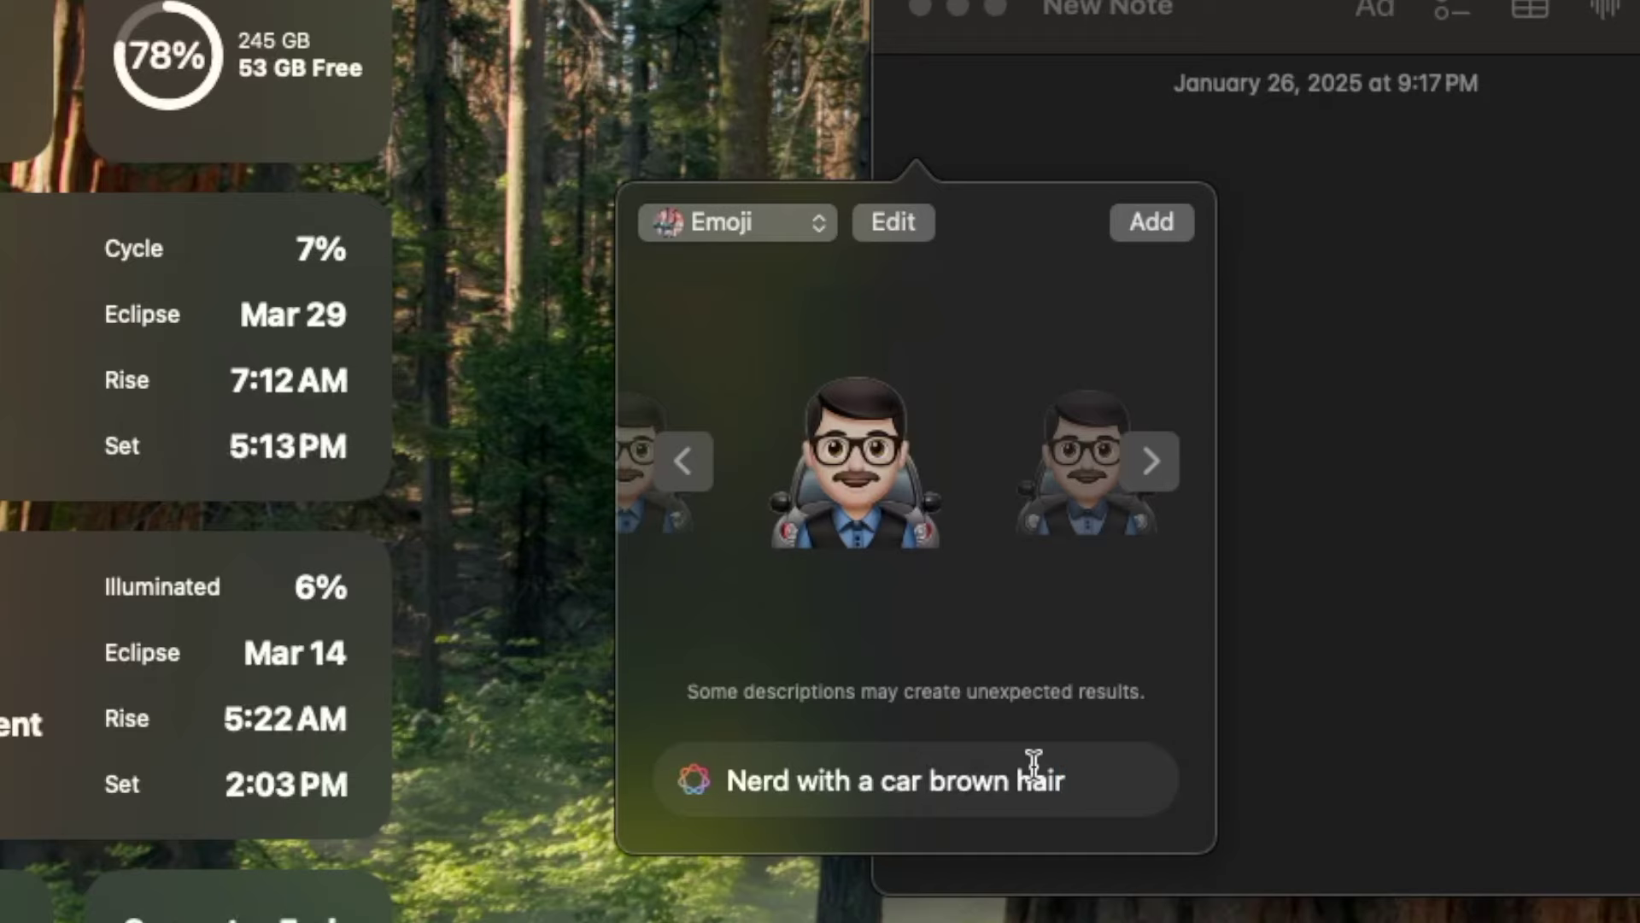
Add the finished Genmoji to the note and put the cursor back in the note's text.
{"action": "left_click", "coordinate": [1152, 223]}
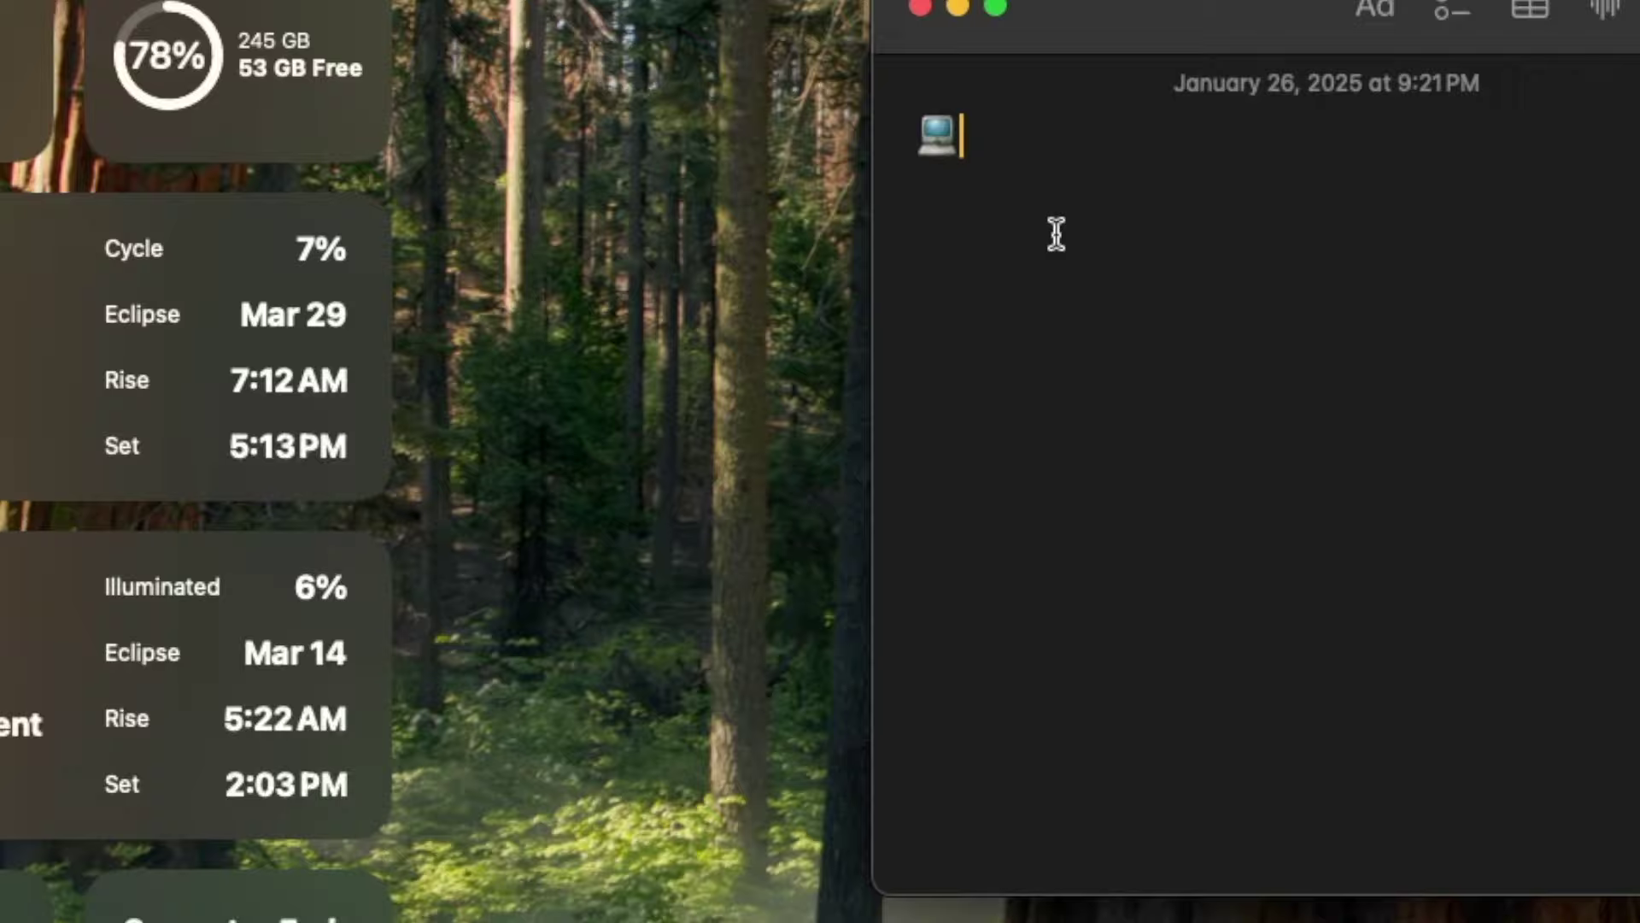
{"action": "key", "text": "super+a"}
{"action": "left_click", "coordinate": [1001, 182]}
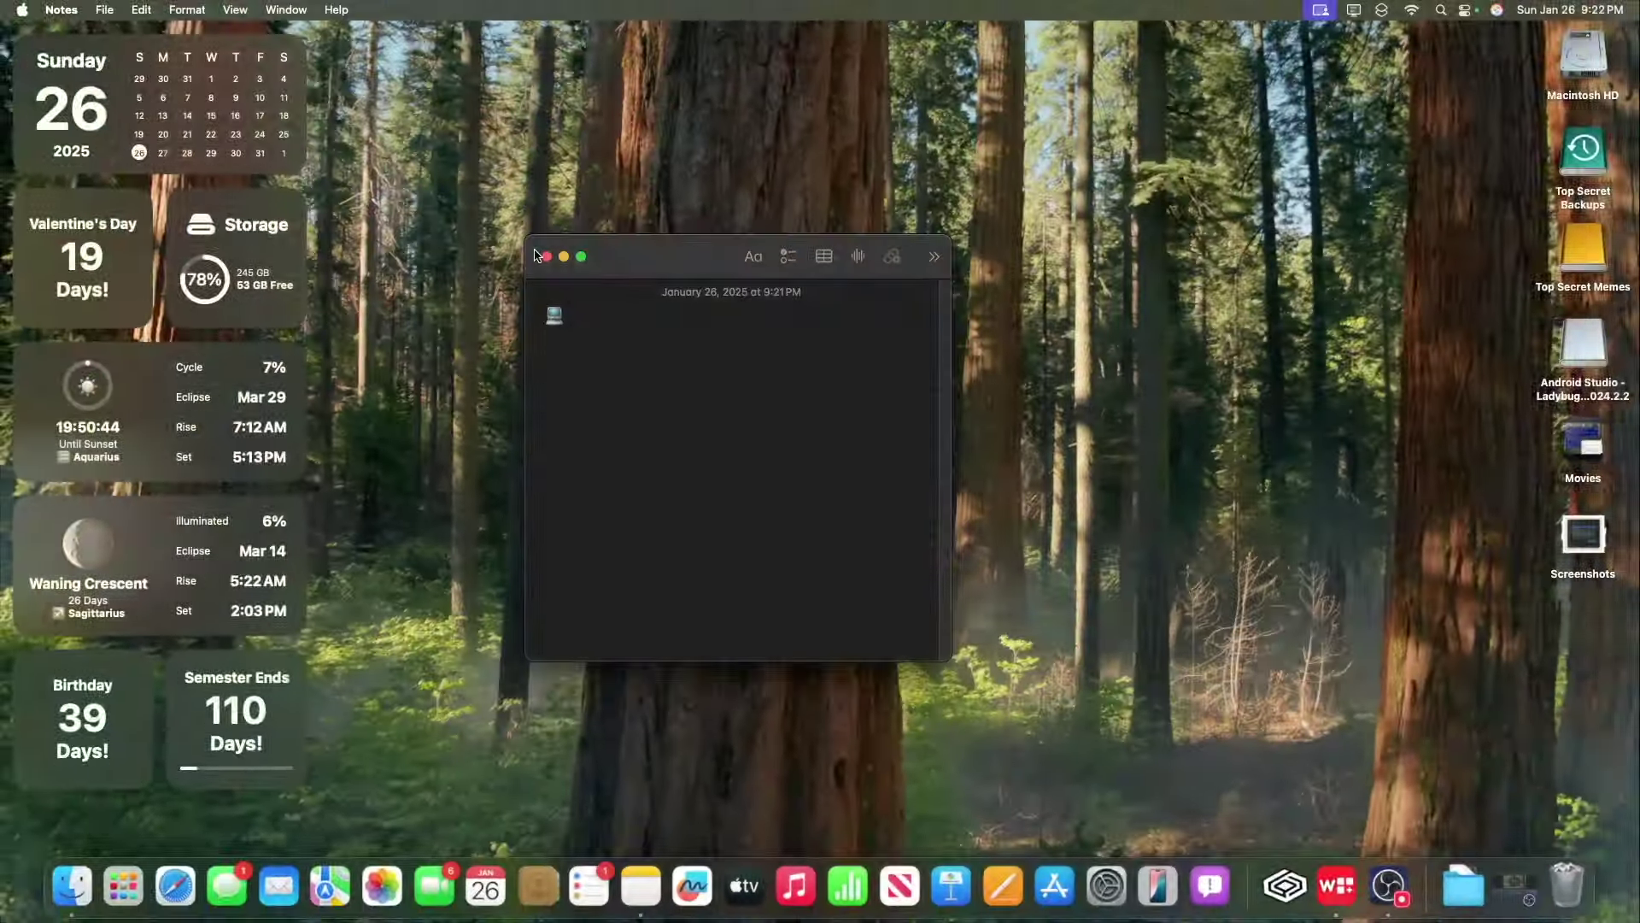
Put the note window away, then find and launch the Calculator app with its display cleared.
{"action": "left_click", "coordinate": [621, 205]}
{"action": "key", "text": "super+space"}
{"action": "type", "text": "calc"}
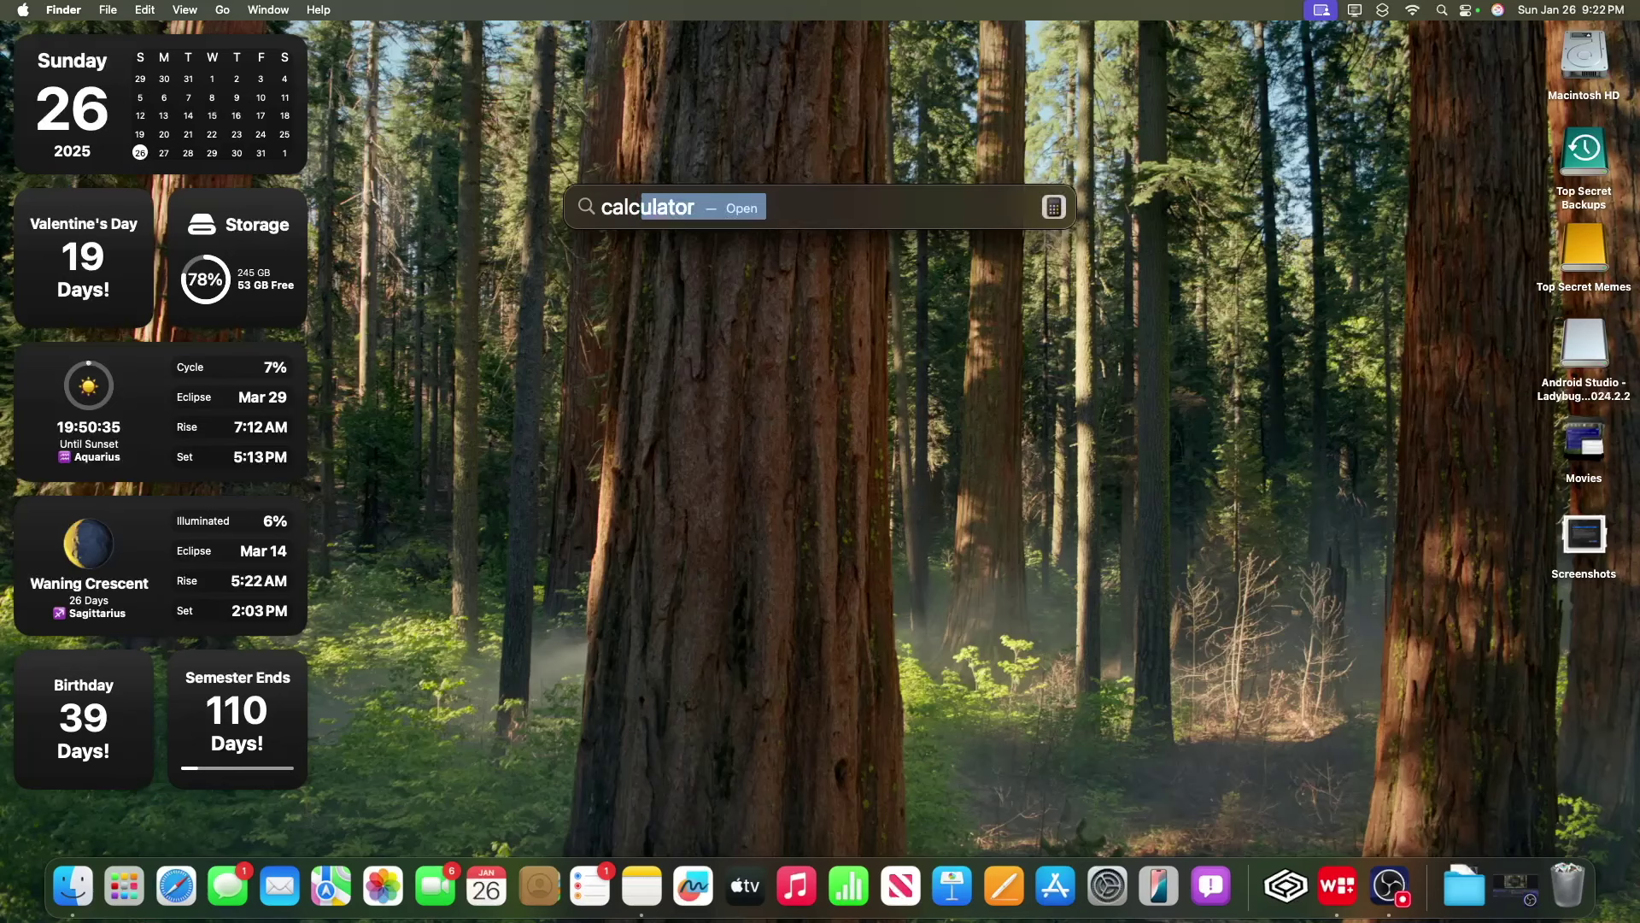
{"action": "key", "text": "Return"}
{"action": "key", "text": "c"}
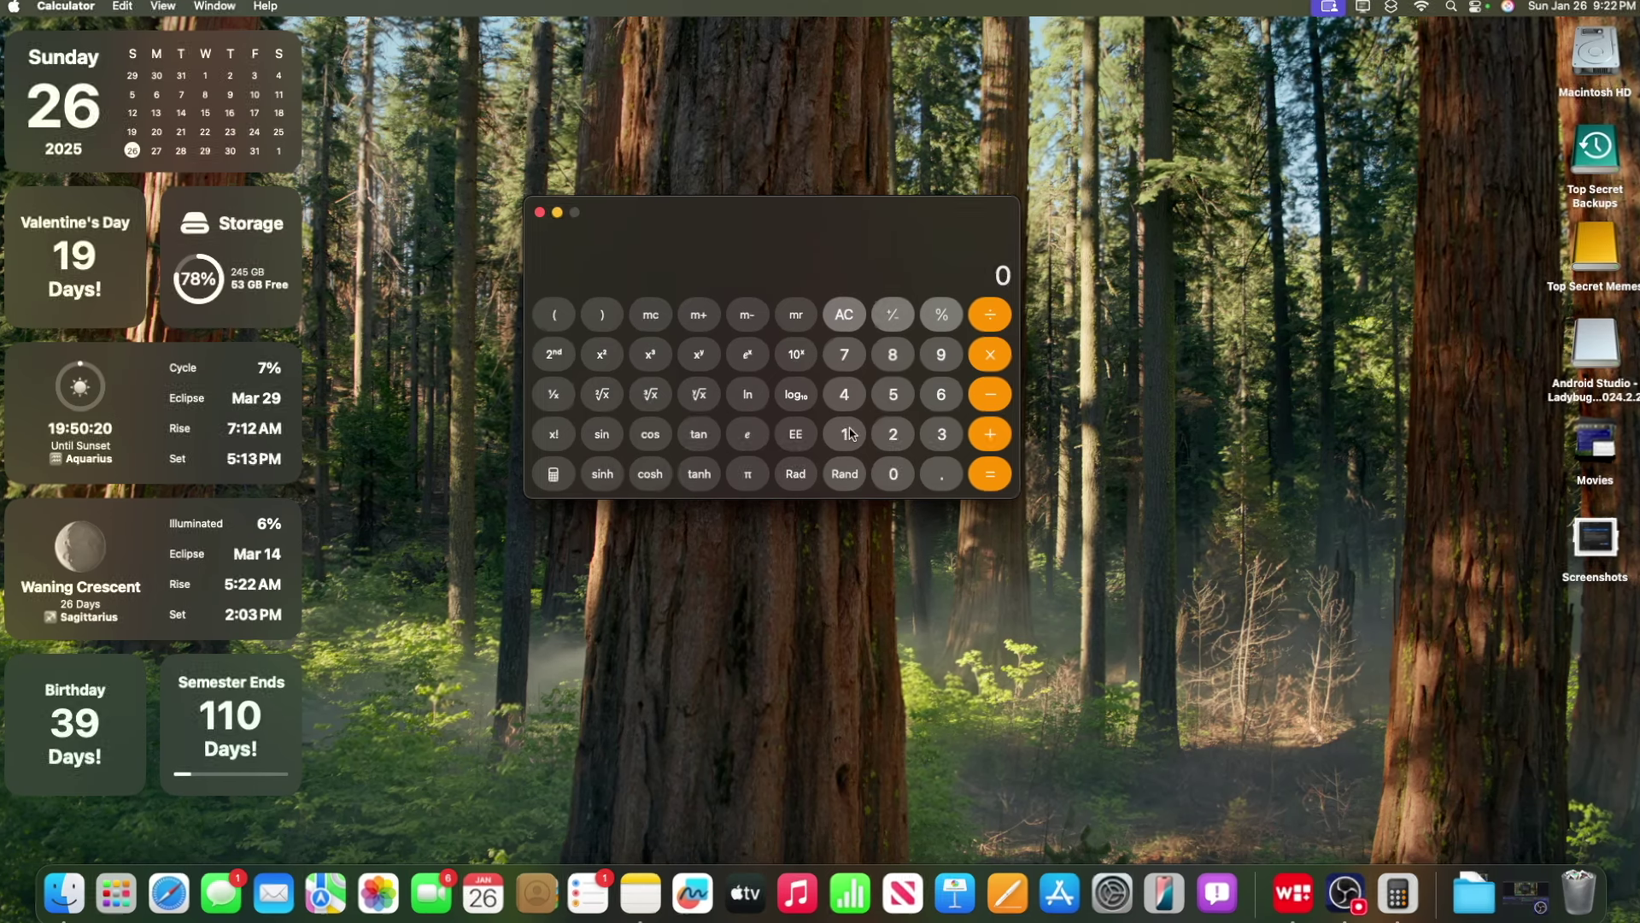
Calculate 126+1 in the calculator.
{"action": "left_click", "coordinate": [846, 428]}
{"action": "left_click", "coordinate": [904, 431]}
{"action": "left_click", "coordinate": [925, 402]}
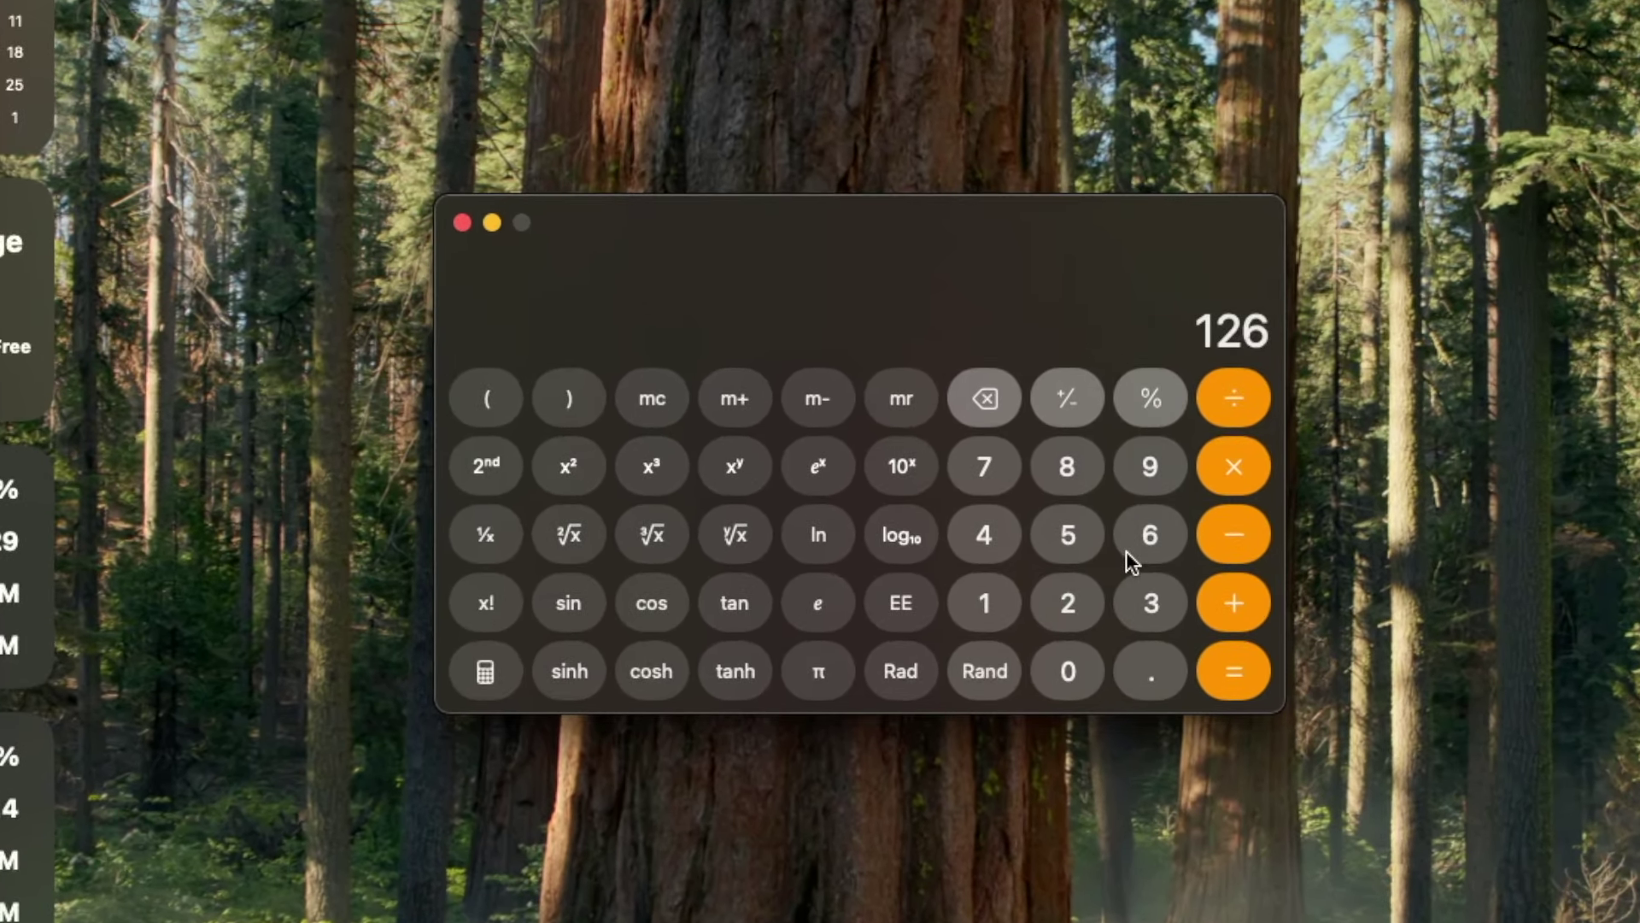
{"action": "left_click", "coordinate": [1228, 598]}
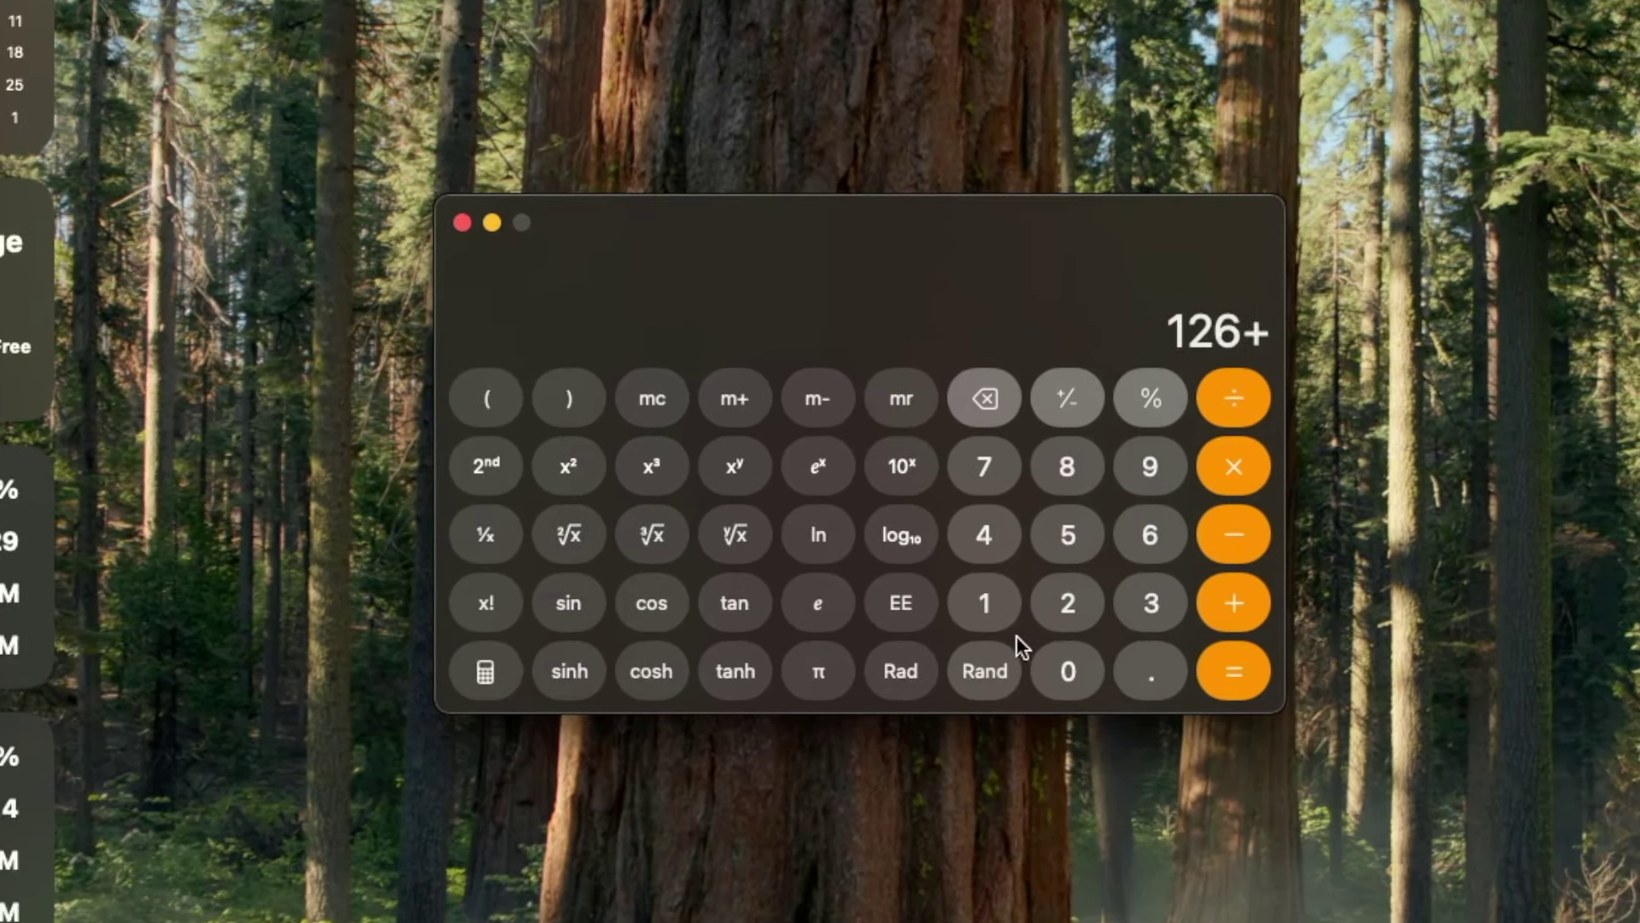
{"action": "left_click", "coordinate": [966, 607]}
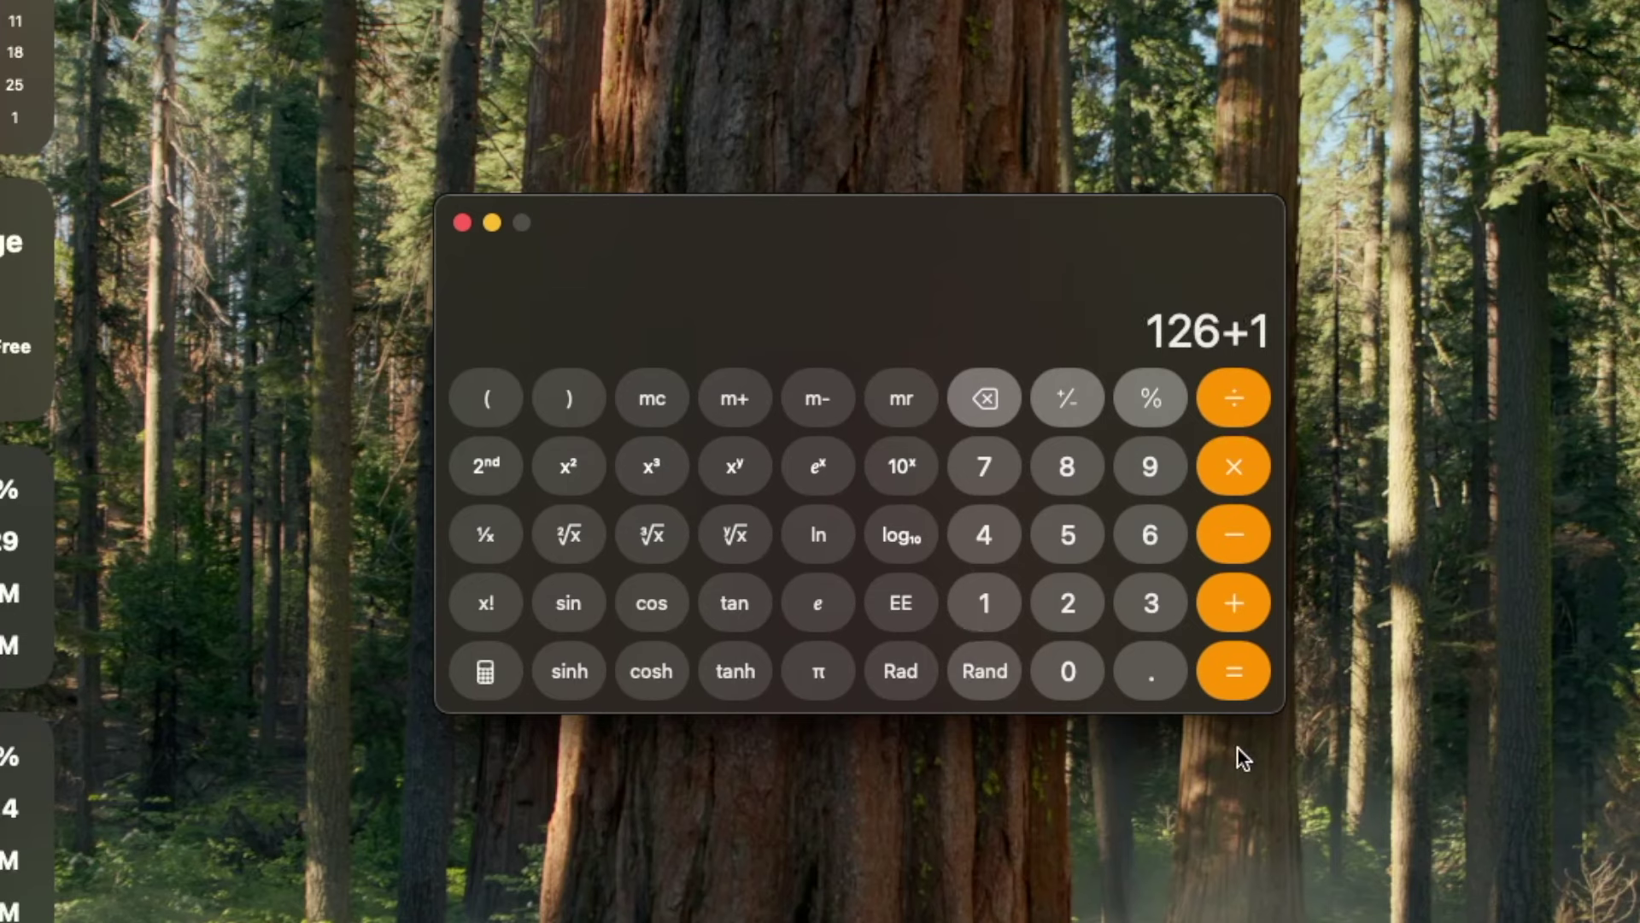
{"action": "left_click", "coordinate": [1240, 675]}
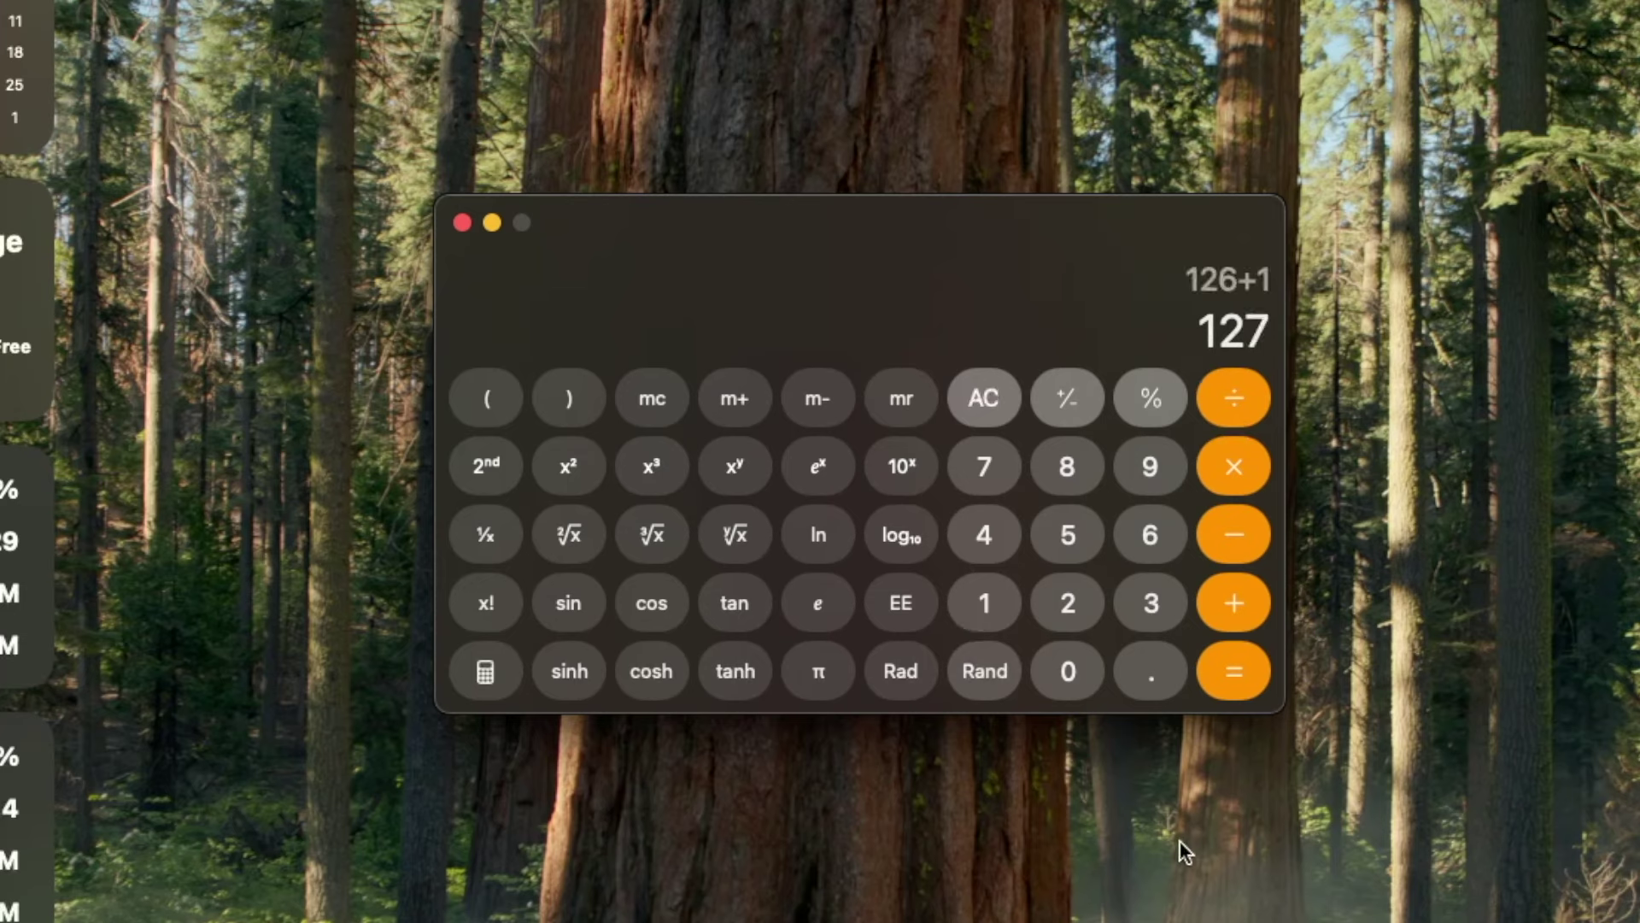
Repeat the last operation many times so that 1 keeps being added to the result.
{"action": "left_click", "coordinate": [1229, 659]}
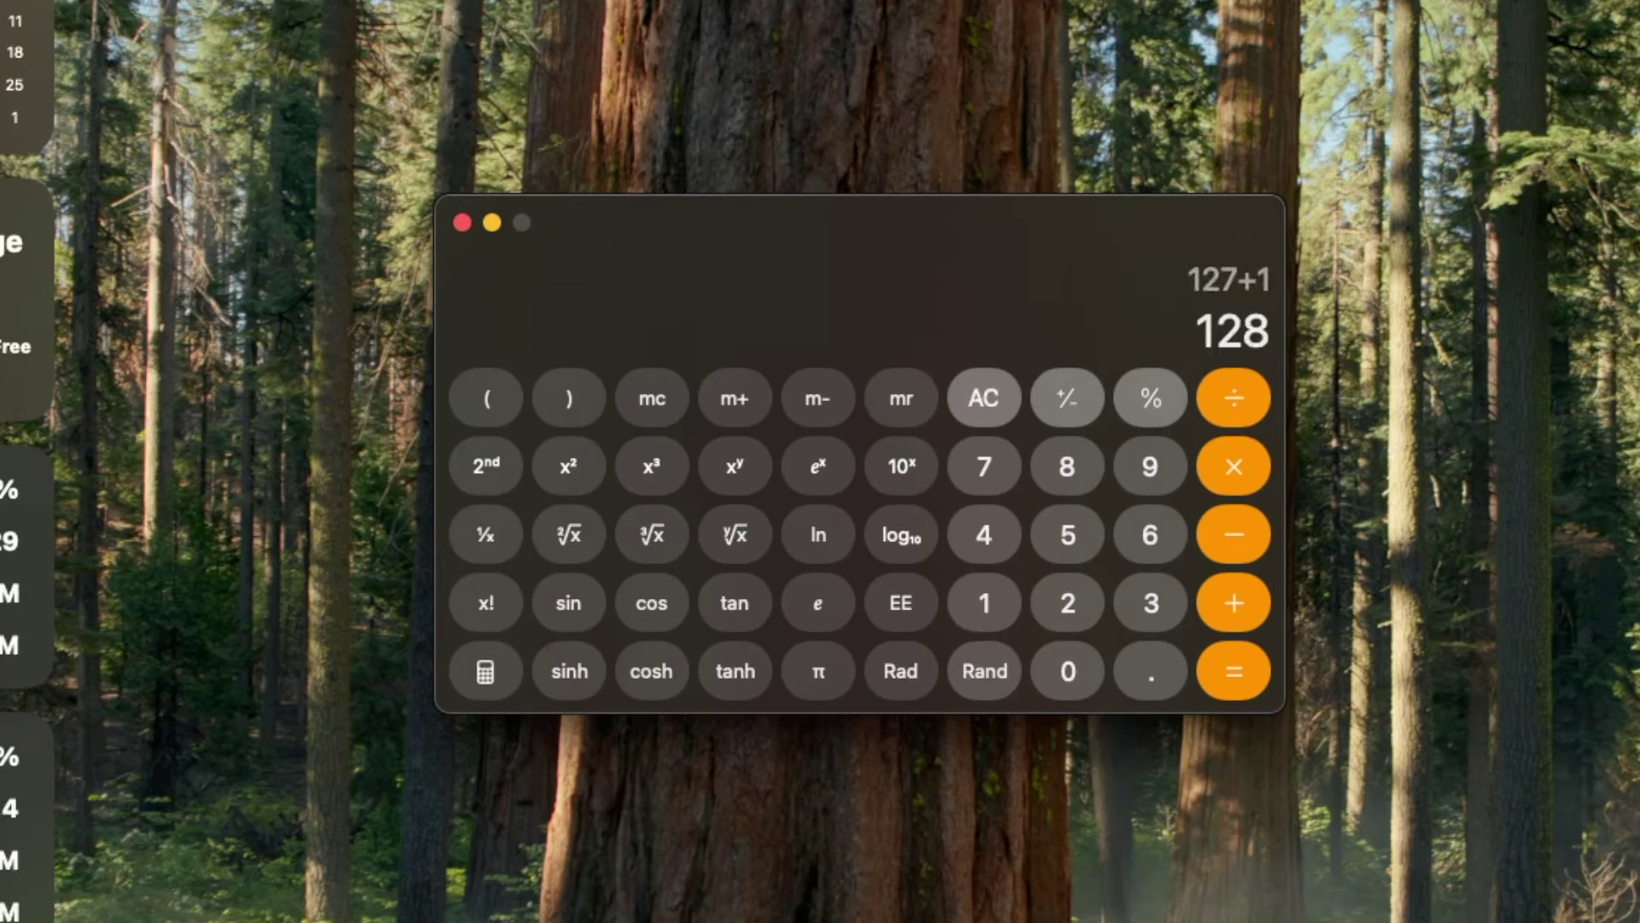
{"action": "left_click", "coordinate": [1217, 656]}
{"action": "left_click", "coordinate": [1218, 656]}
{"action": "double_click", "coordinate": [1219, 656]}
{"action": "double_click", "coordinate": [1218, 656]}
{"action": "triple_click", "coordinate": [1218, 657]}
{"action": "double_click", "coordinate": [1218, 656]}
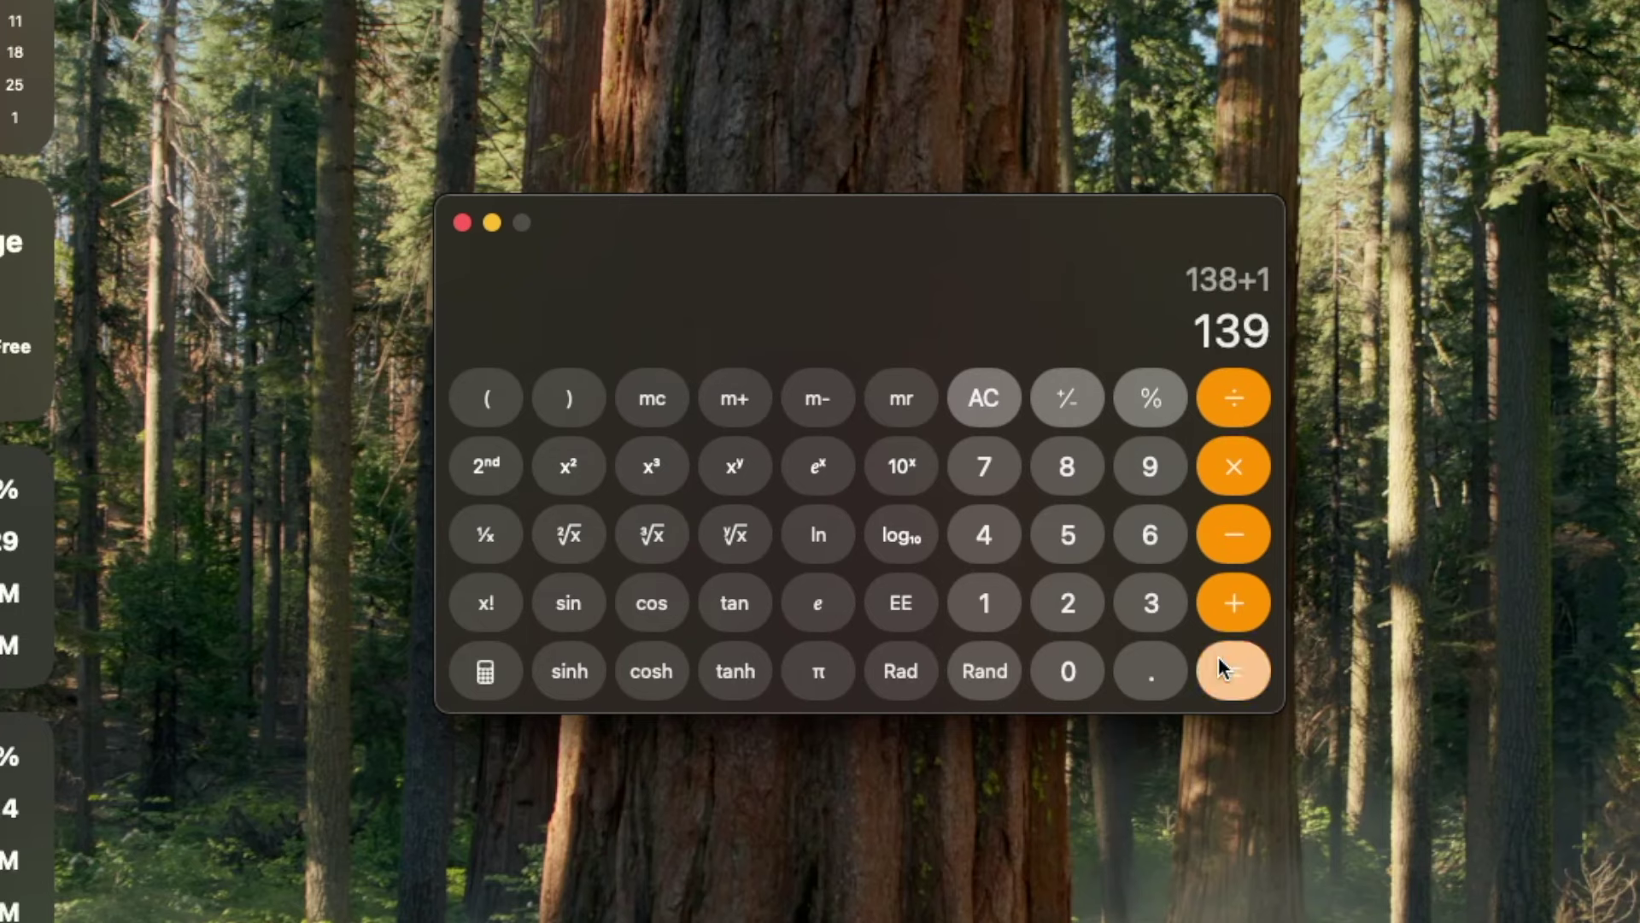
{"action": "double_click", "coordinate": [1219, 656]}
{"action": "triple_click", "coordinate": [1218, 656]}
{"action": "triple_click", "coordinate": [1219, 656]}
{"action": "double_click", "coordinate": [1218, 656]}
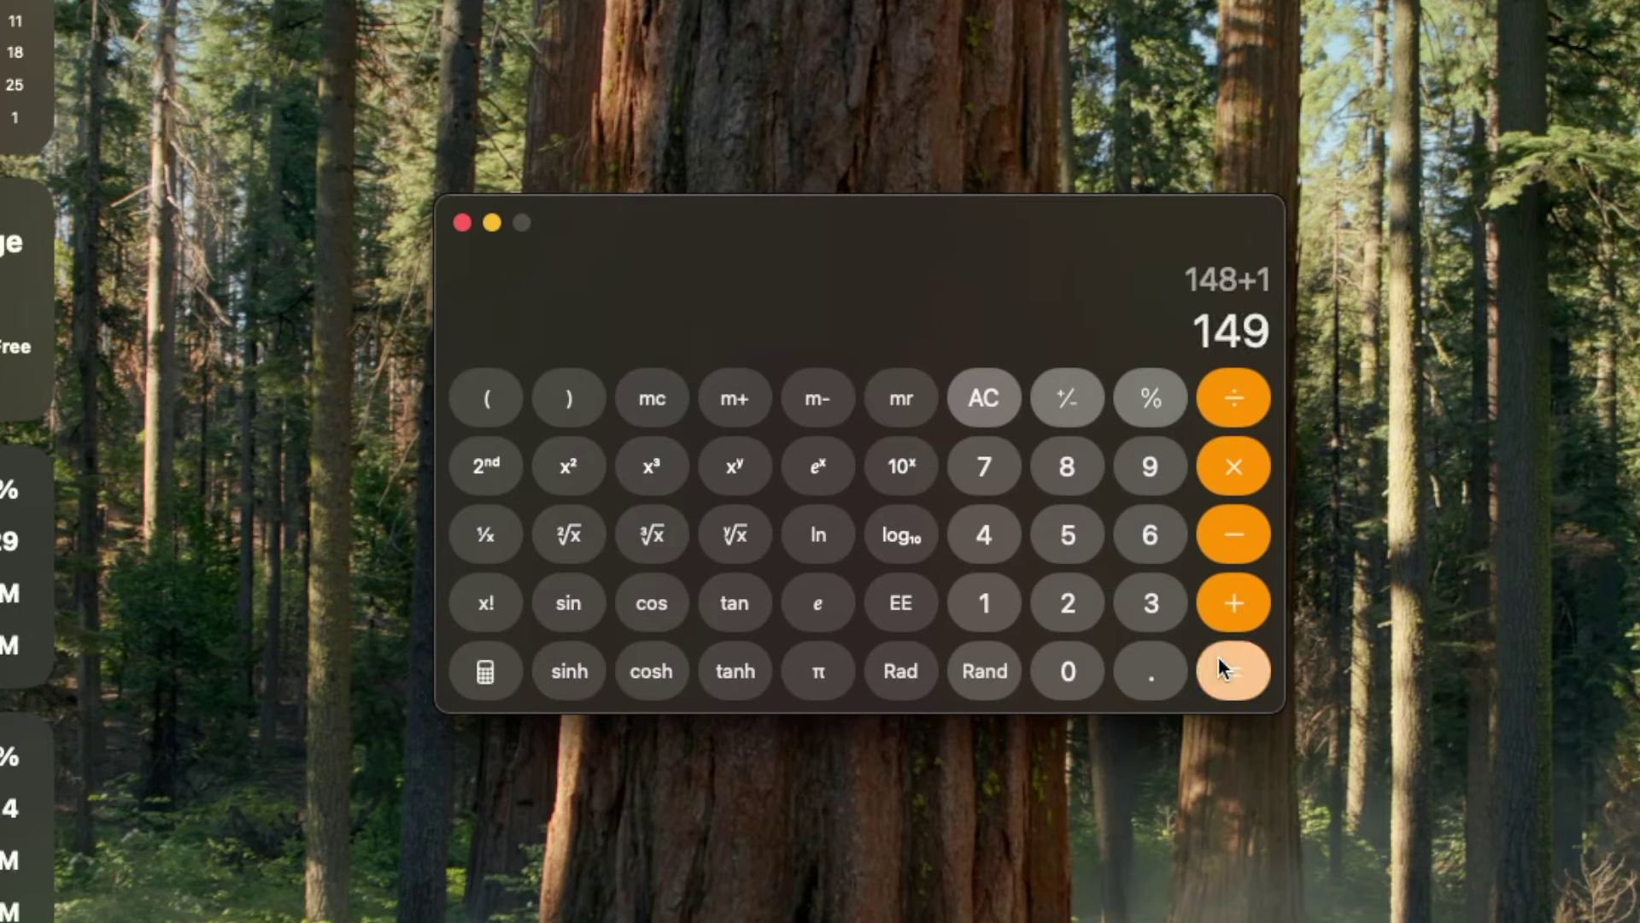
{"action": "double_click", "coordinate": [1218, 657]}
{"action": "left_click", "coordinate": [1218, 656]}
Clear the calculator and calculate 52+9.
{"action": "left_click", "coordinate": [983, 425]}
{"action": "left_click", "coordinate": [983, 419]}
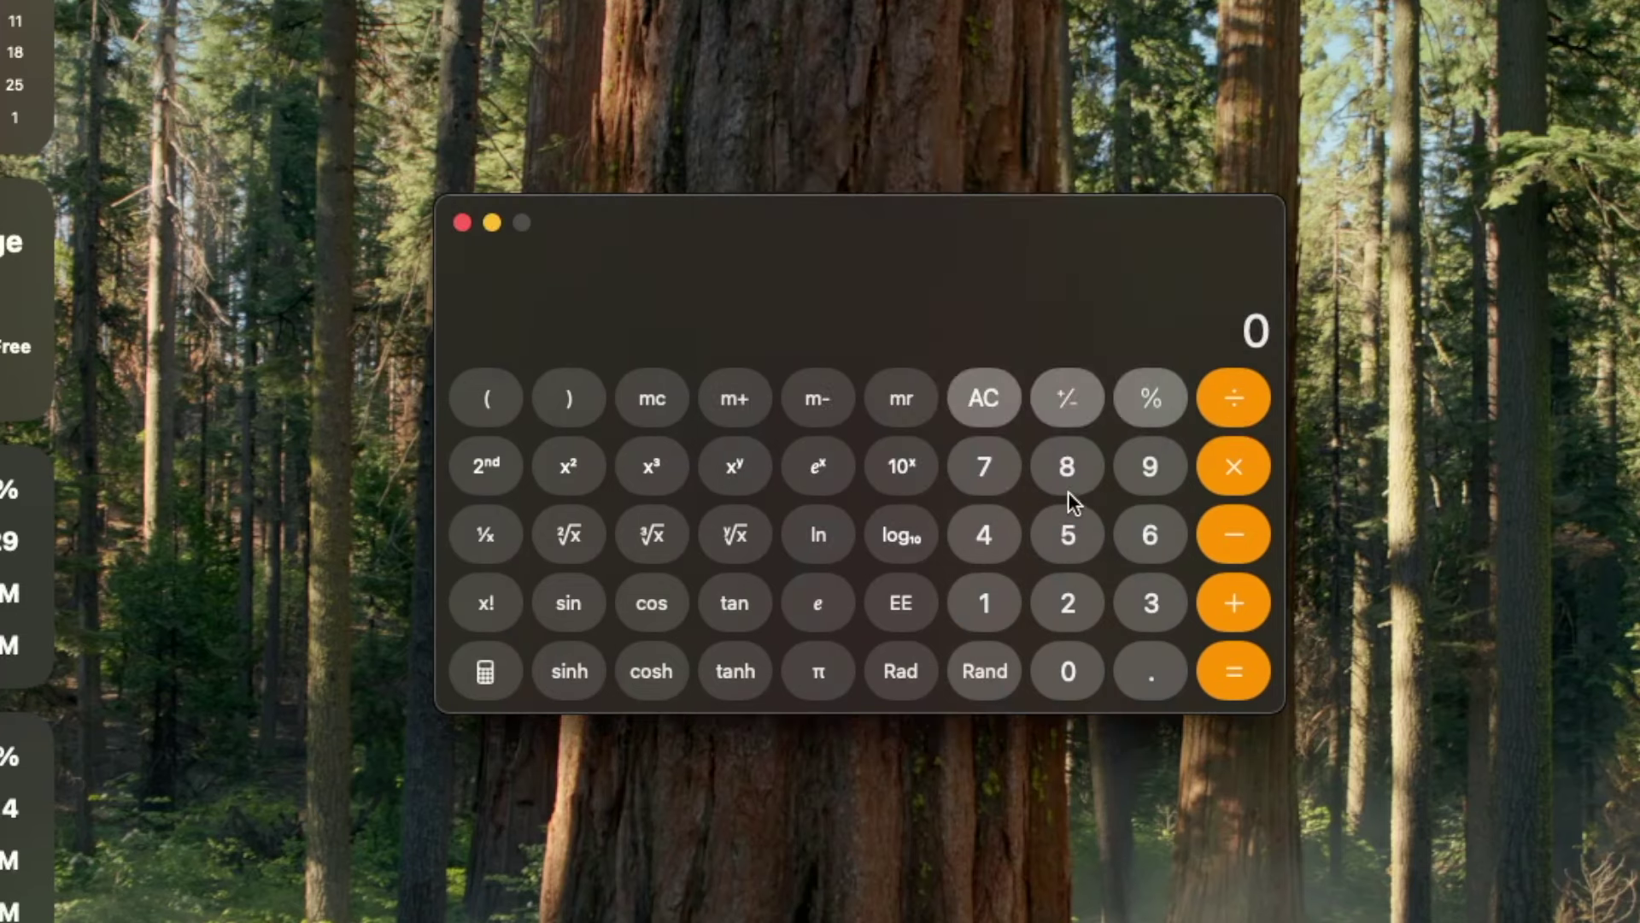
{"action": "left_click", "coordinate": [1082, 544]}
{"action": "left_click", "coordinate": [1067, 603]}
{"action": "left_click", "coordinate": [1231, 598]}
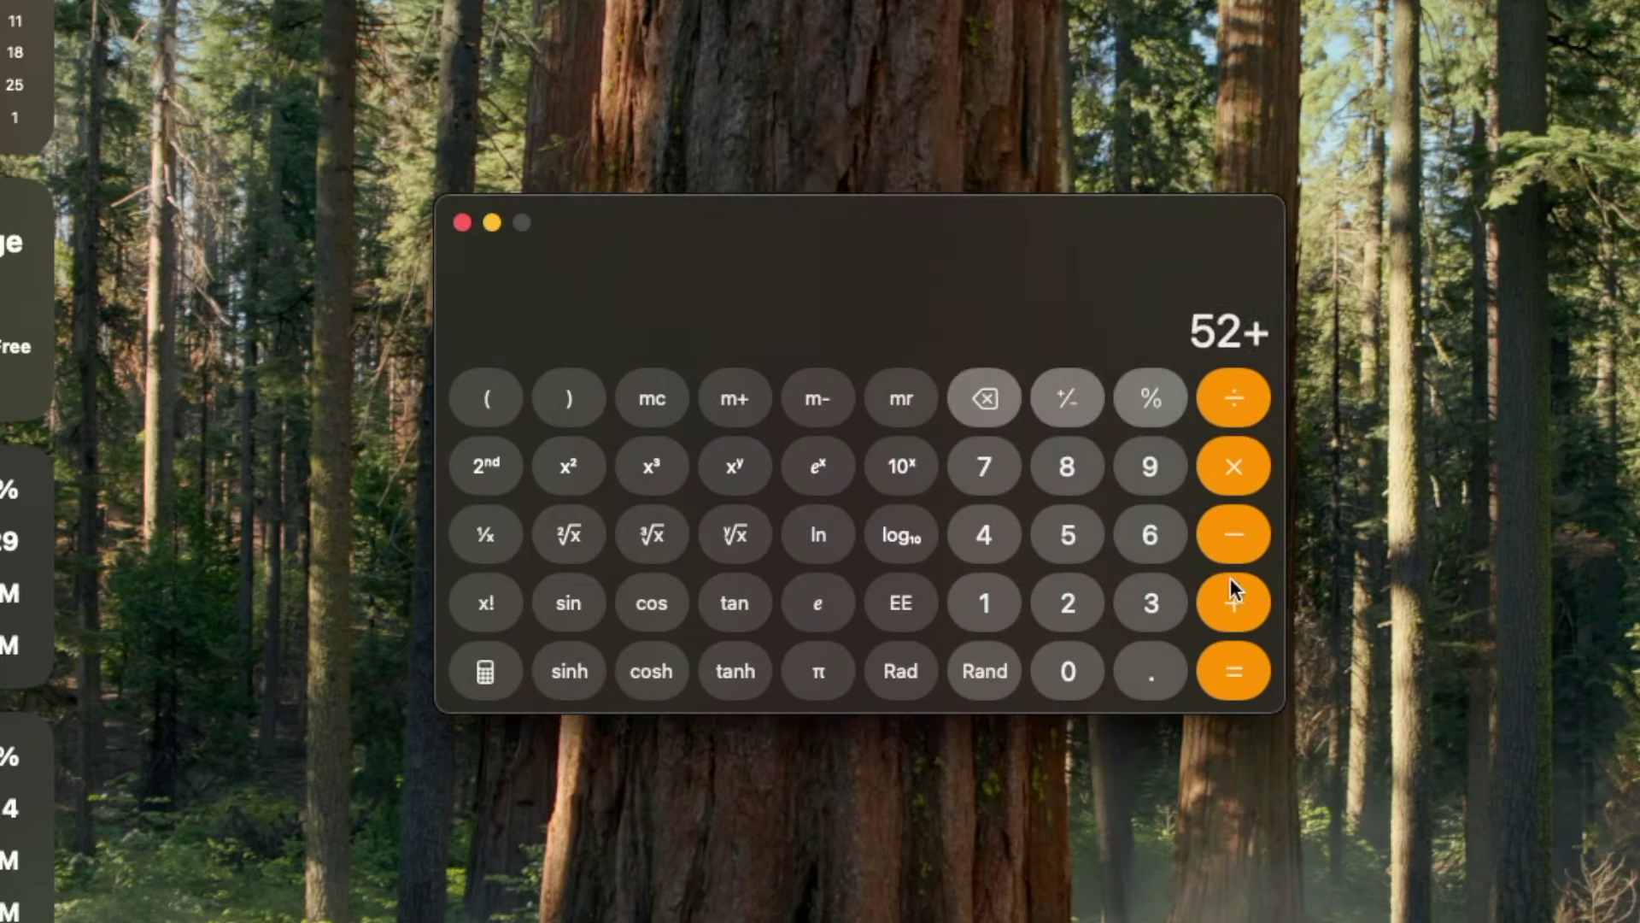
{"action": "left_click", "coordinate": [1143, 453]}
{"action": "double_click", "coordinate": [1244, 686]}
Keep repeating the addition of 9 to the running result.
{"action": "triple_click", "coordinate": [1243, 687]}
{"action": "double_click", "coordinate": [1240, 685]}
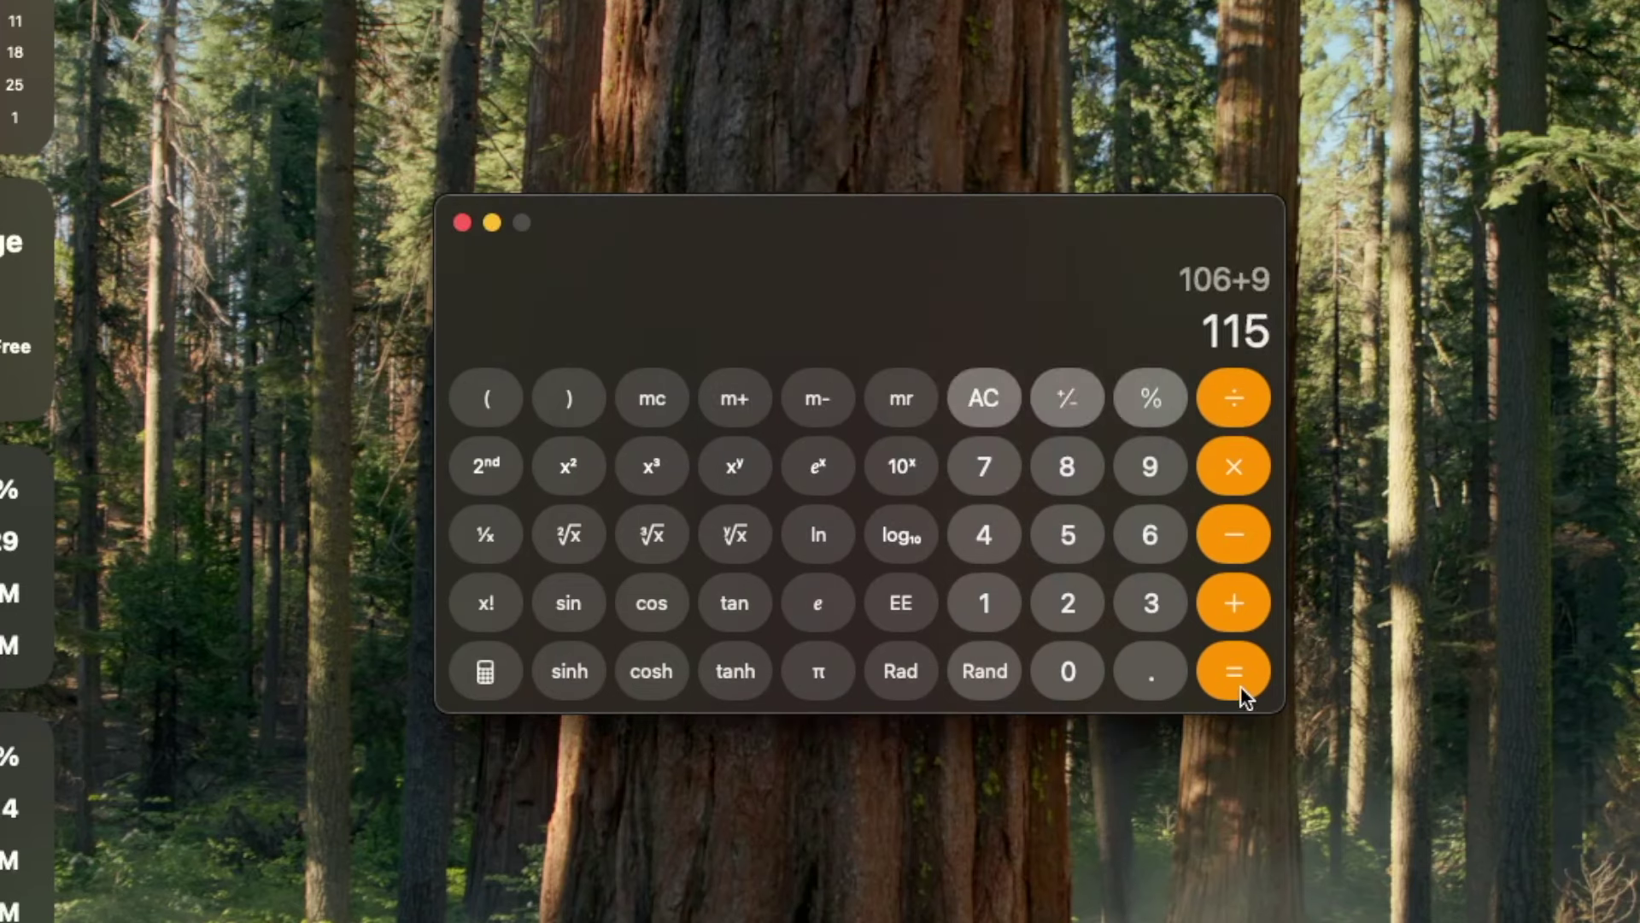
{"action": "double_click", "coordinate": [1240, 685]}
{"action": "triple_click", "coordinate": [1239, 685]}
{"action": "left_click", "coordinate": [1238, 685]}
Multiply the current result by 9 and repeat that multiplication several times.
{"action": "left_click", "coordinate": [1216, 464]}
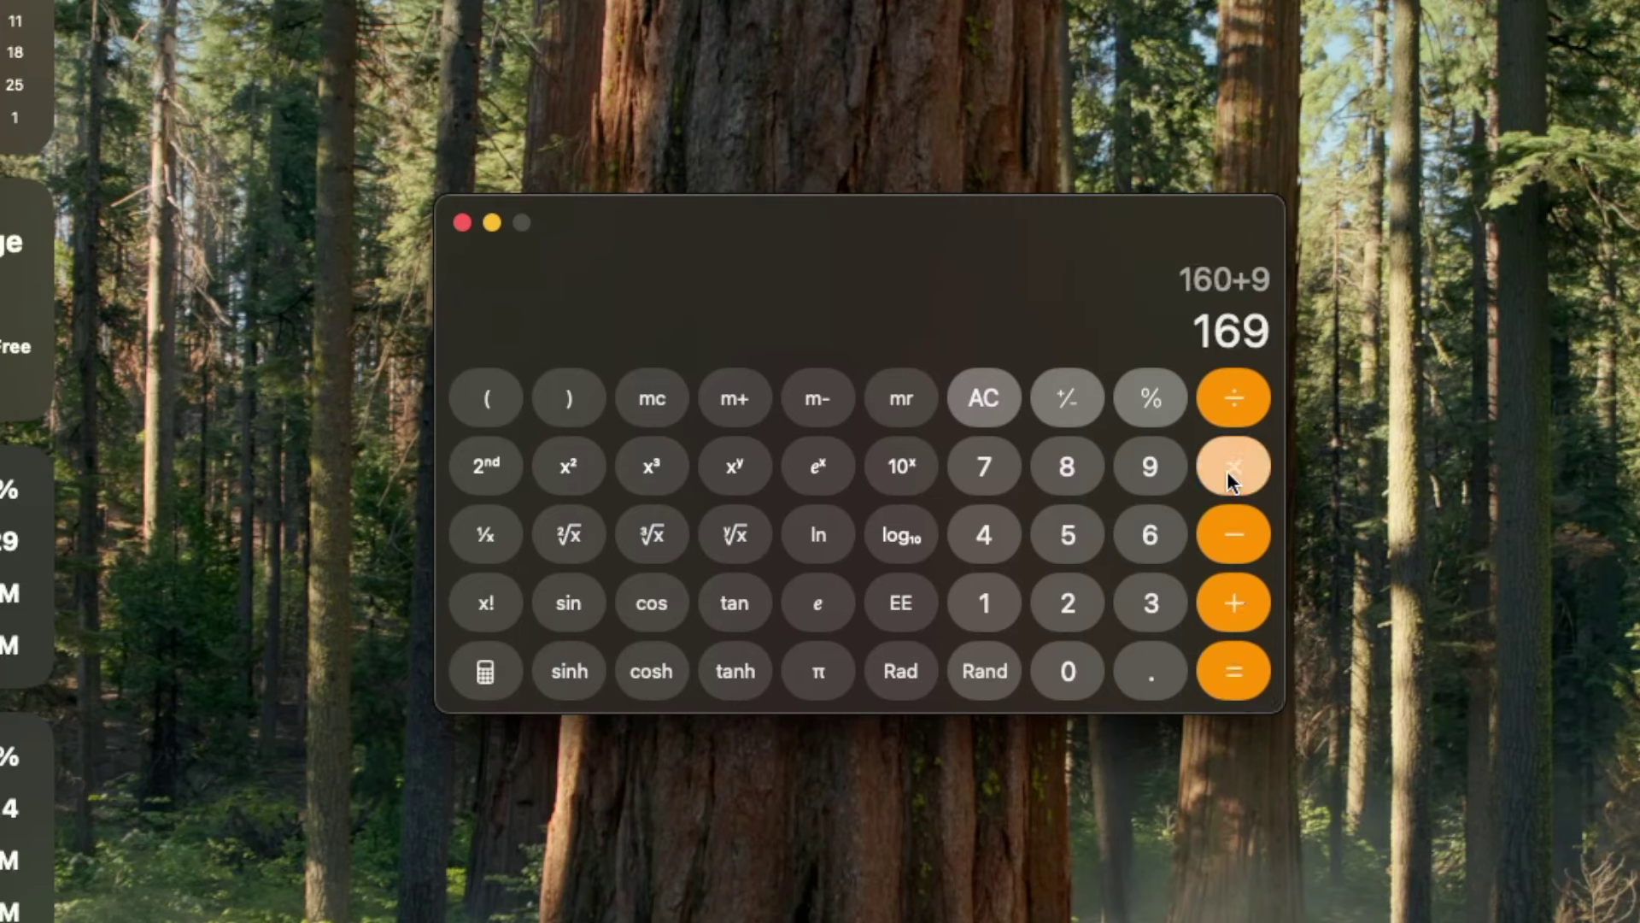
{"action": "left_click", "coordinate": [1240, 680]}
{"action": "double_click", "coordinate": [1242, 680]}
{"action": "double_click", "coordinate": [1242, 680]}
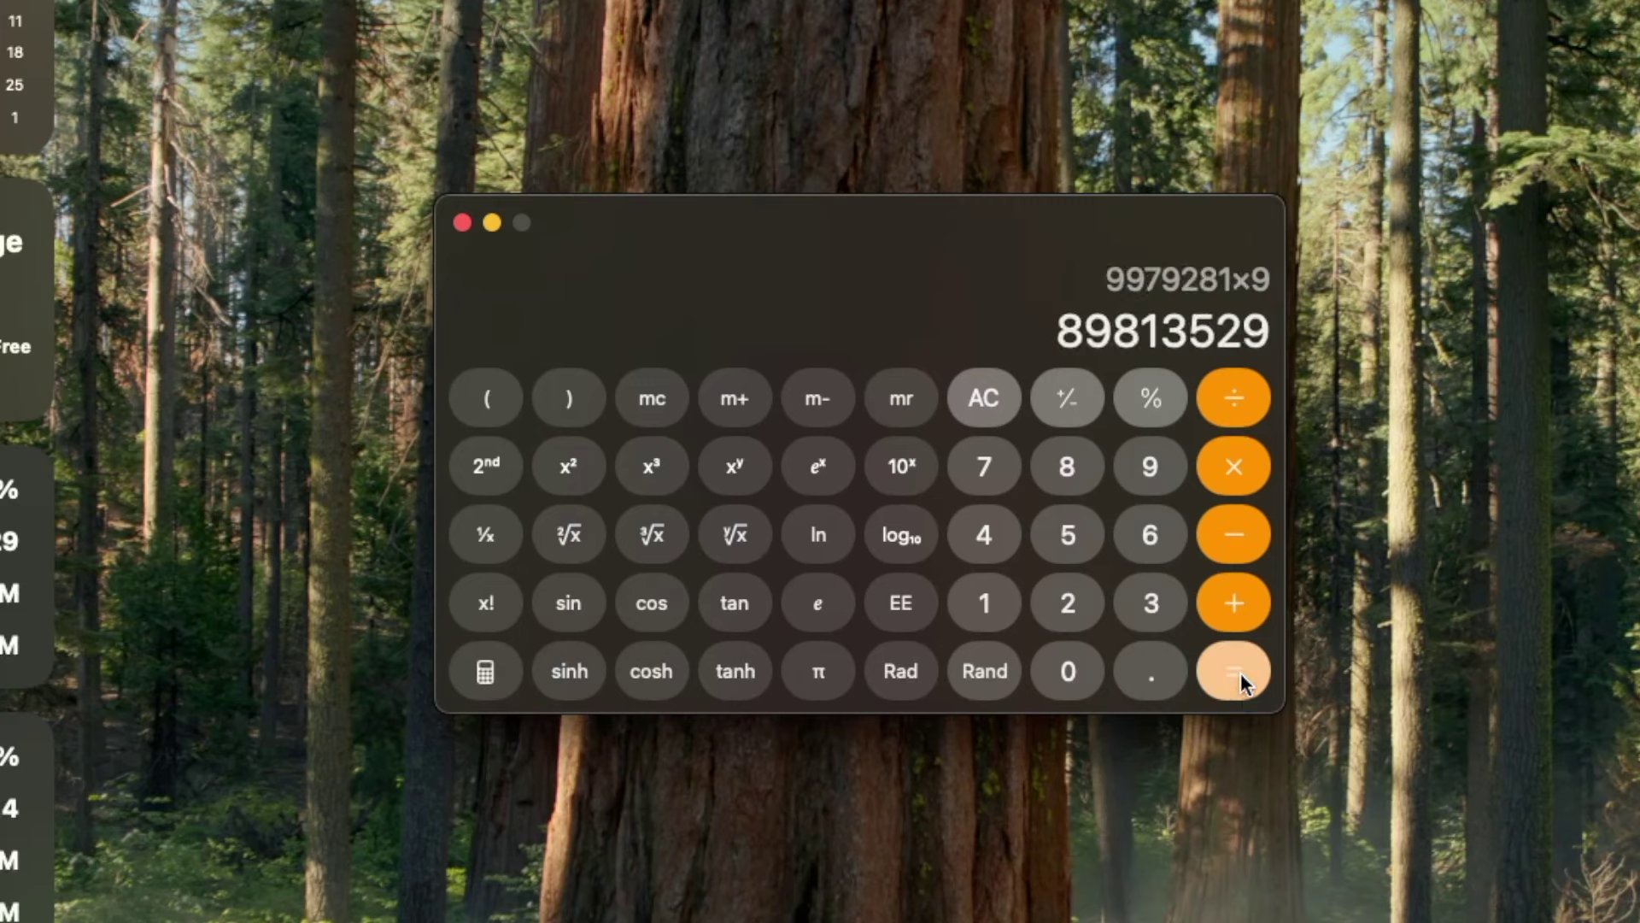
Keep repeating the multiplication by 9 on the running result.
{"action": "double_click", "coordinate": [1242, 679]}
{"action": "triple_click", "coordinate": [1242, 675]}
{"action": "triple_click", "coordinate": [1242, 675]}
{"action": "left_click", "coordinate": [1243, 675]}
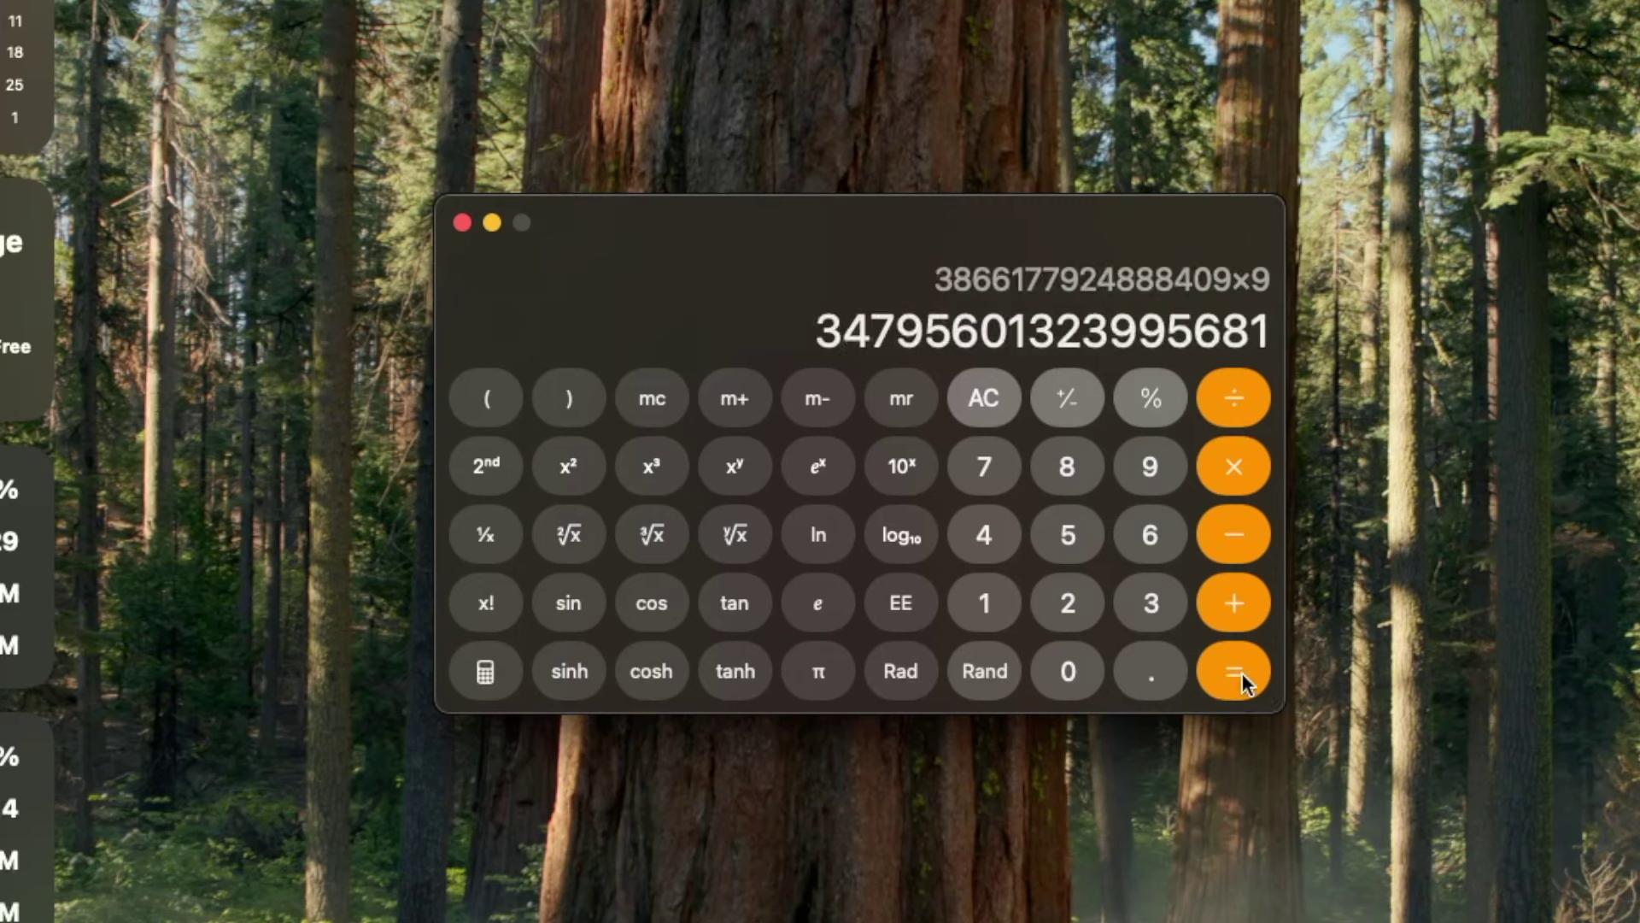
{"action": "type", "text": "*9999999999"}
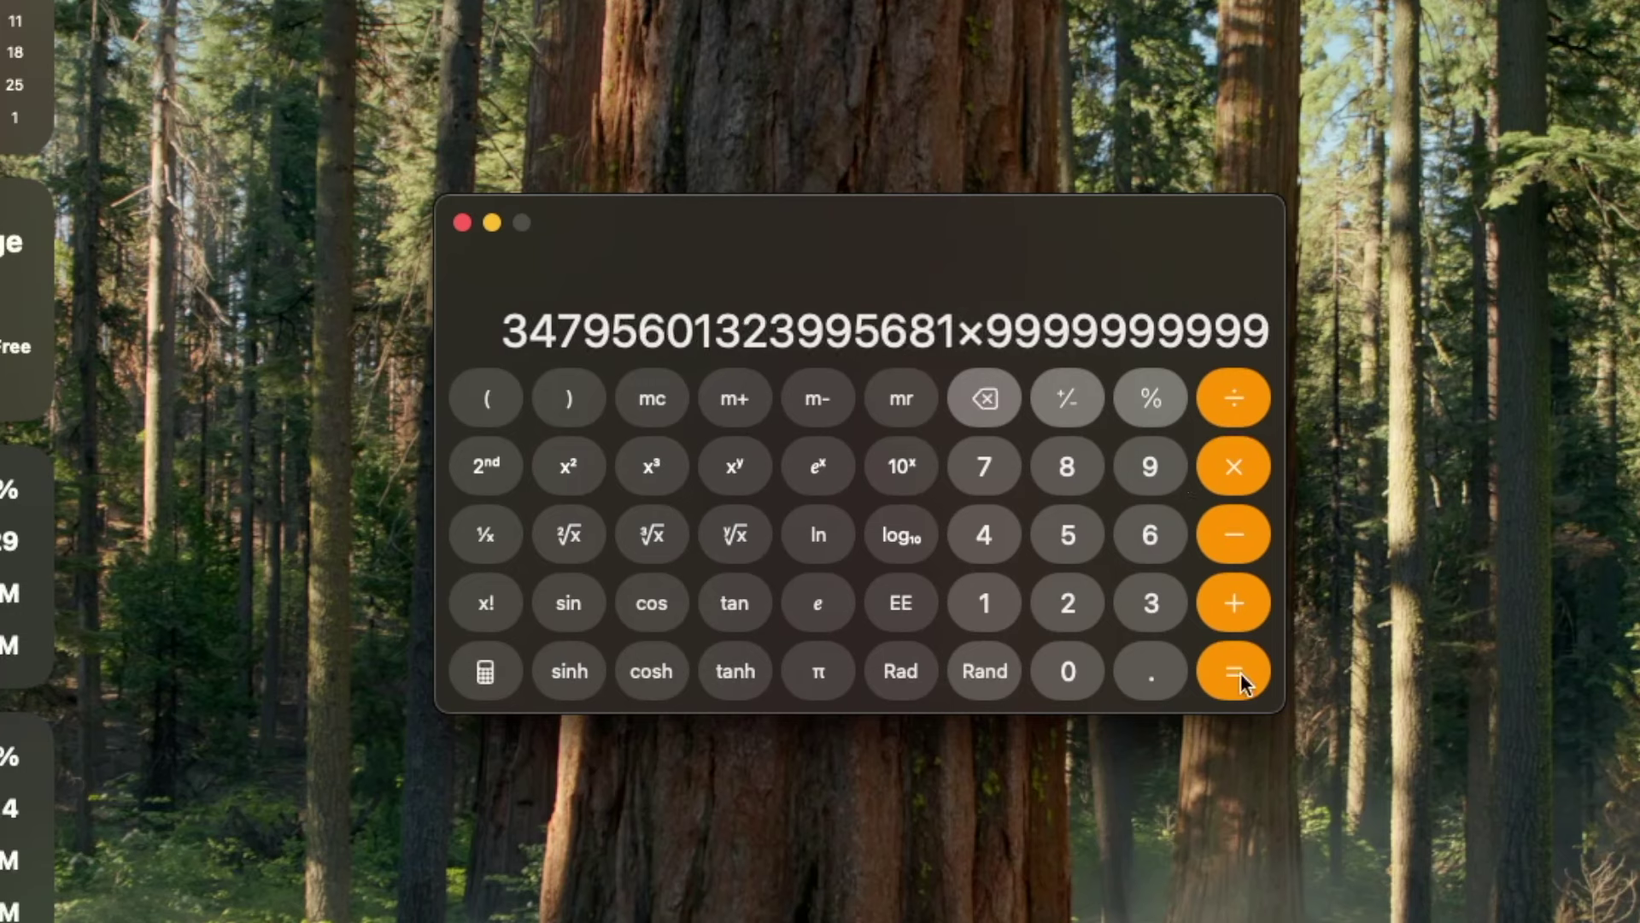
{"action": "left_click", "coordinate": [1239, 680]}
{"action": "double_click", "coordinate": [1233, 679]}
{"action": "triple_click", "coordinate": [1232, 678]}
{"action": "left_click", "coordinate": [1232, 679]}
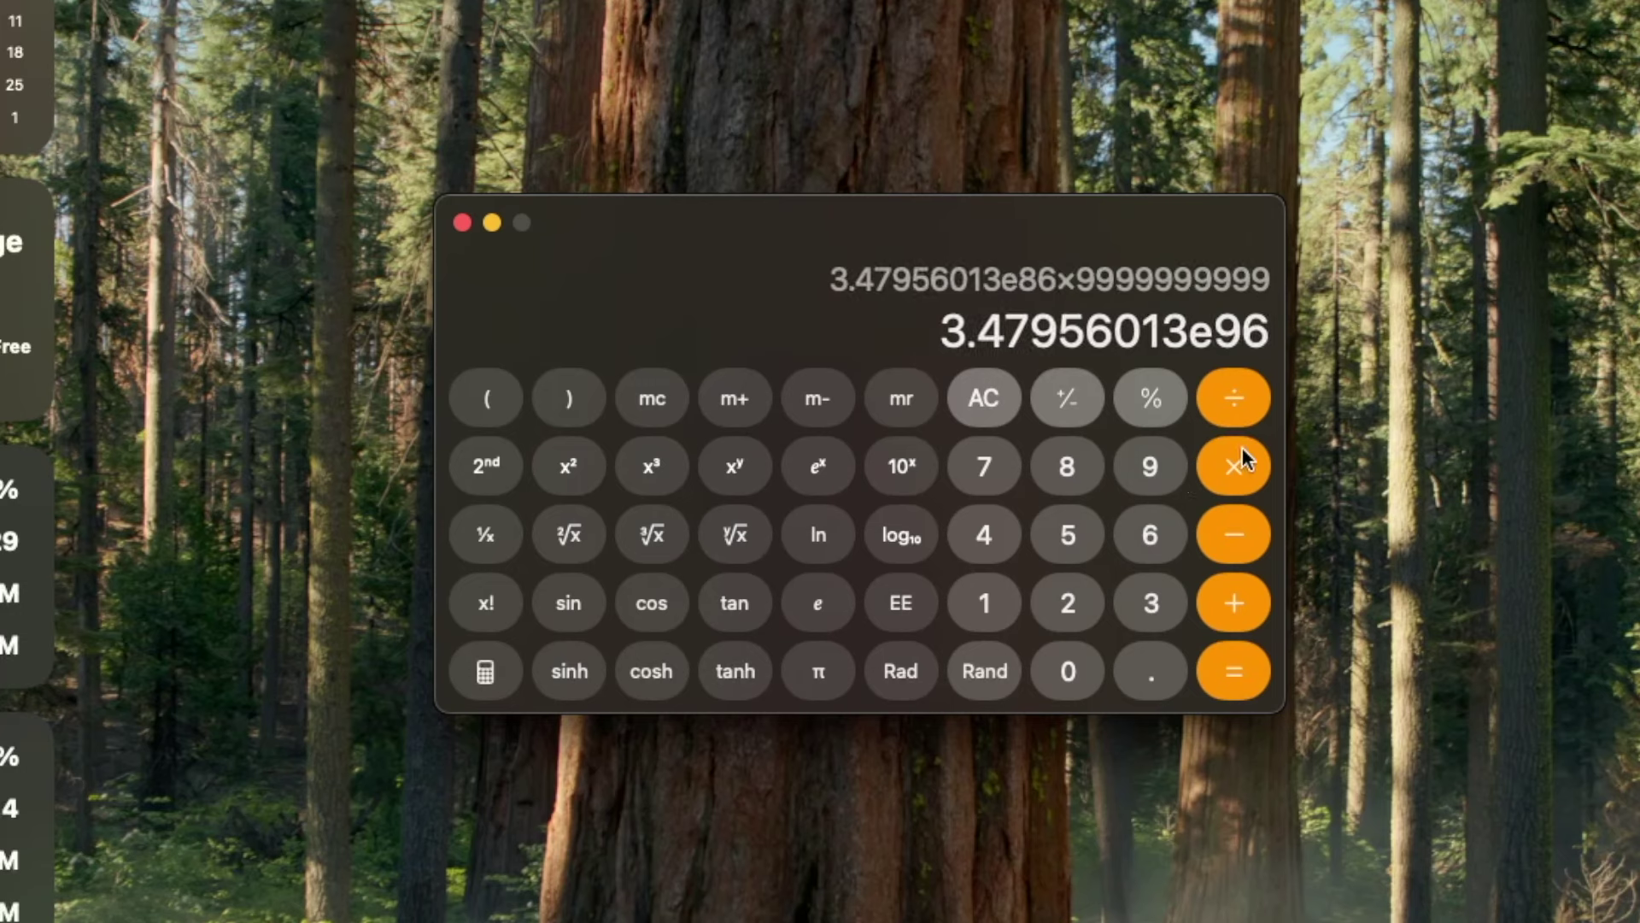
Multiply the result by a long string of nines, repeat the operation several times, and close the calculator.
{"action": "left_click", "coordinate": [1236, 461]}
{"action": "left_click", "coordinate": [1172, 470]}
{"action": "type", "text": "99999999999999999999999999999999999"}
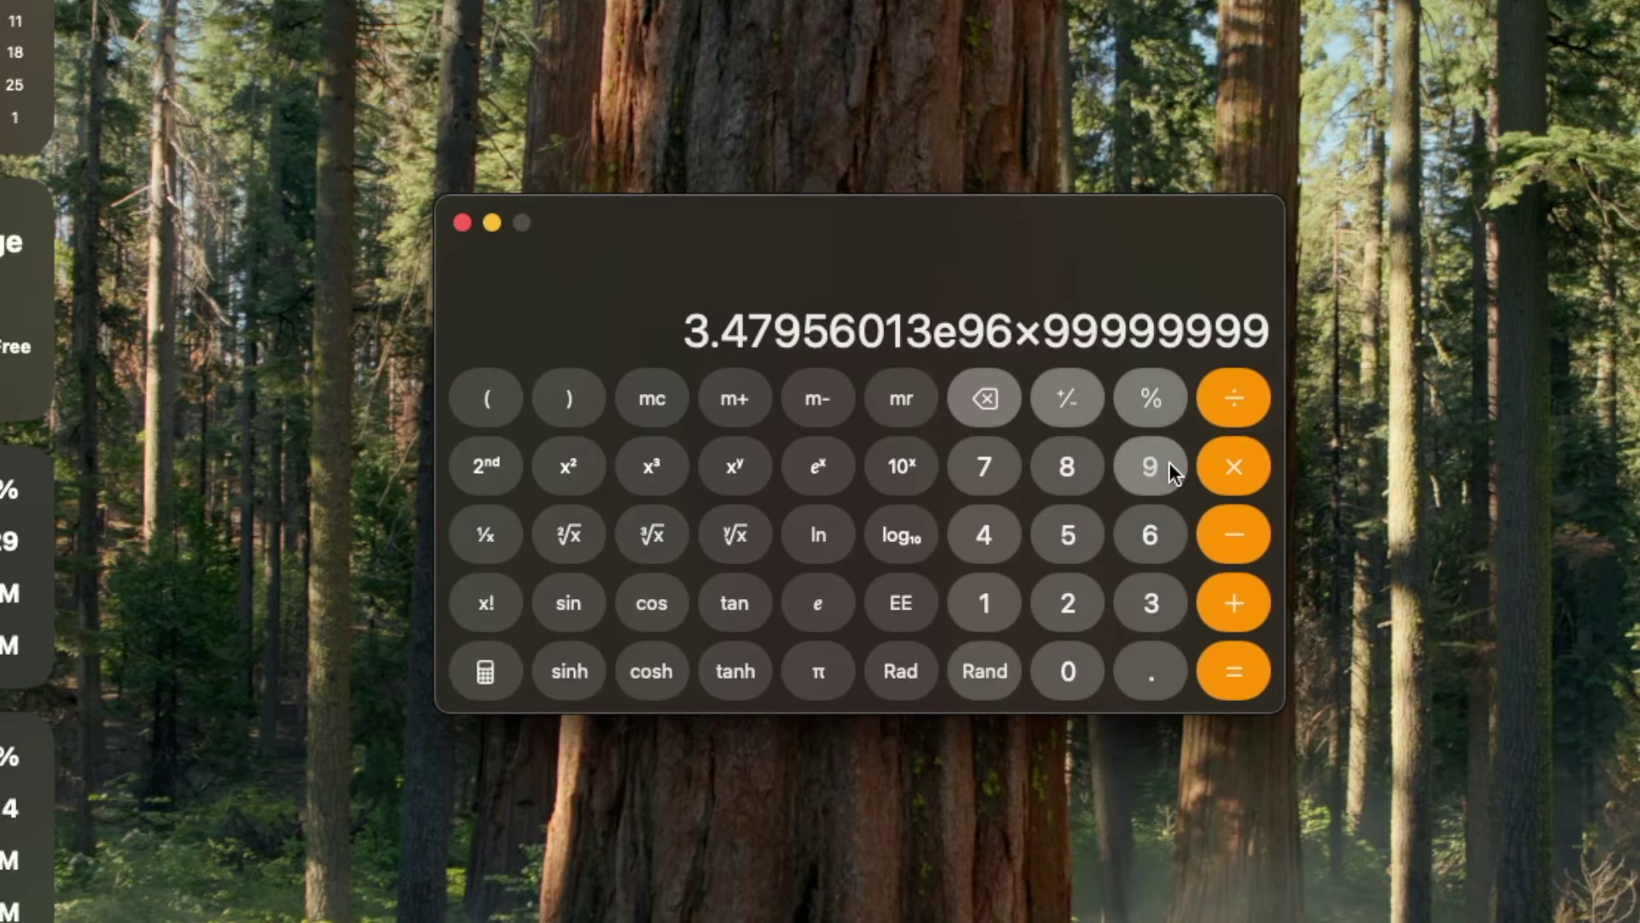
{"action": "key", "text": "Return"}
{"action": "key", "text": "Return"}
{"action": "key", "text": "Return"}
{"action": "key", "text": "Return"}
{"action": "key", "text": "Return"}
{"action": "key", "text": "Return"}
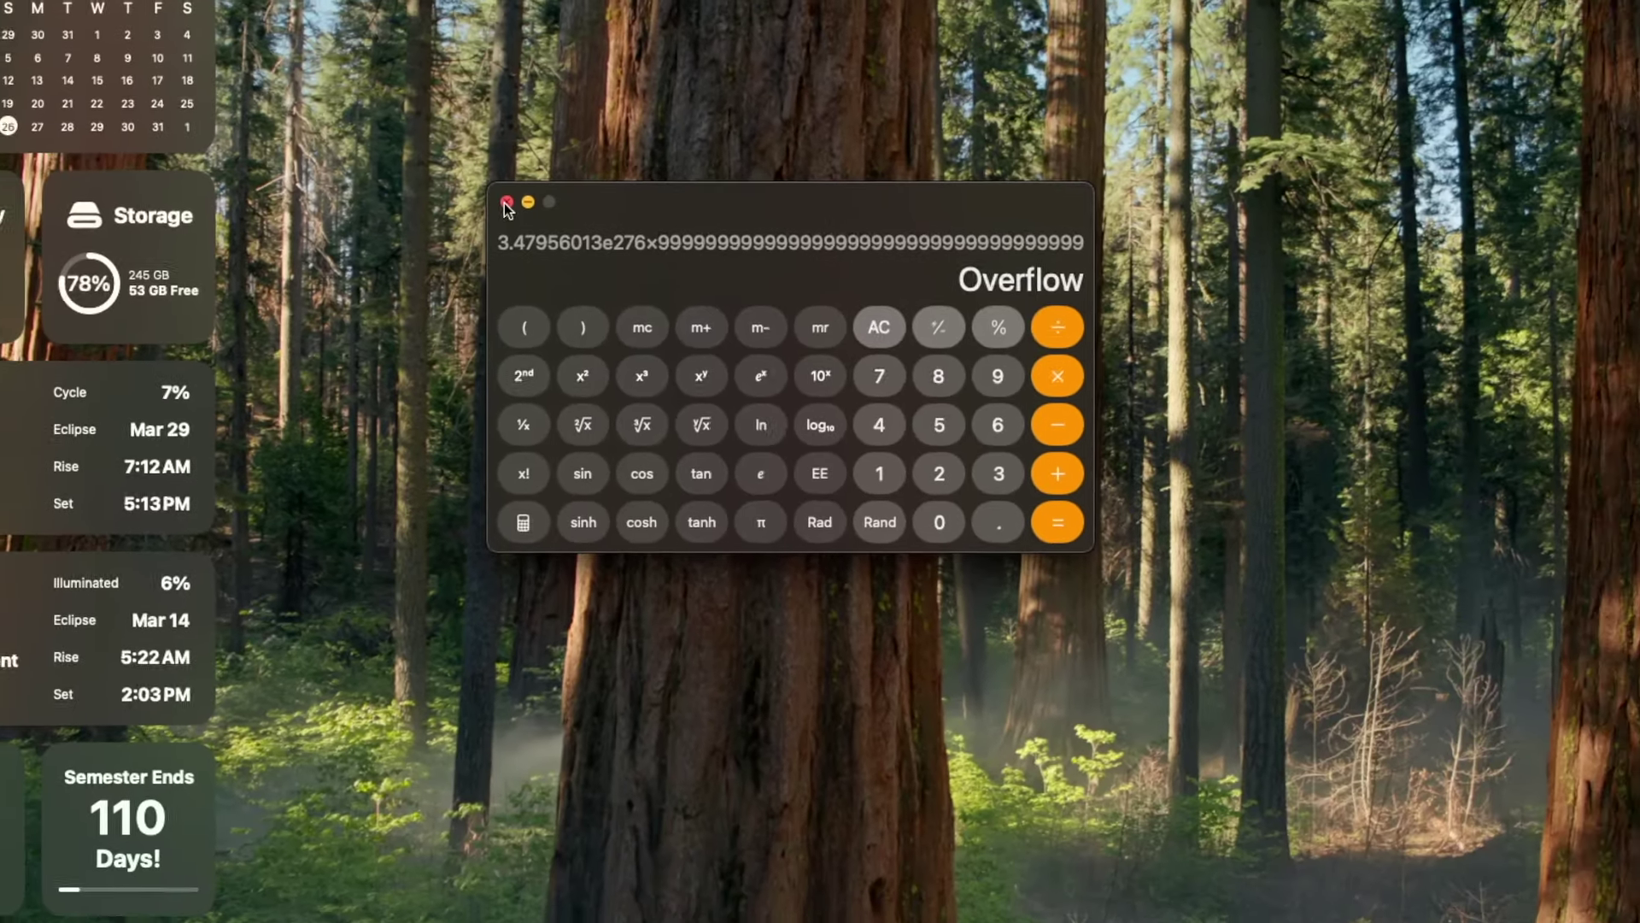
{"action": "left_click", "coordinate": [541, 214]}
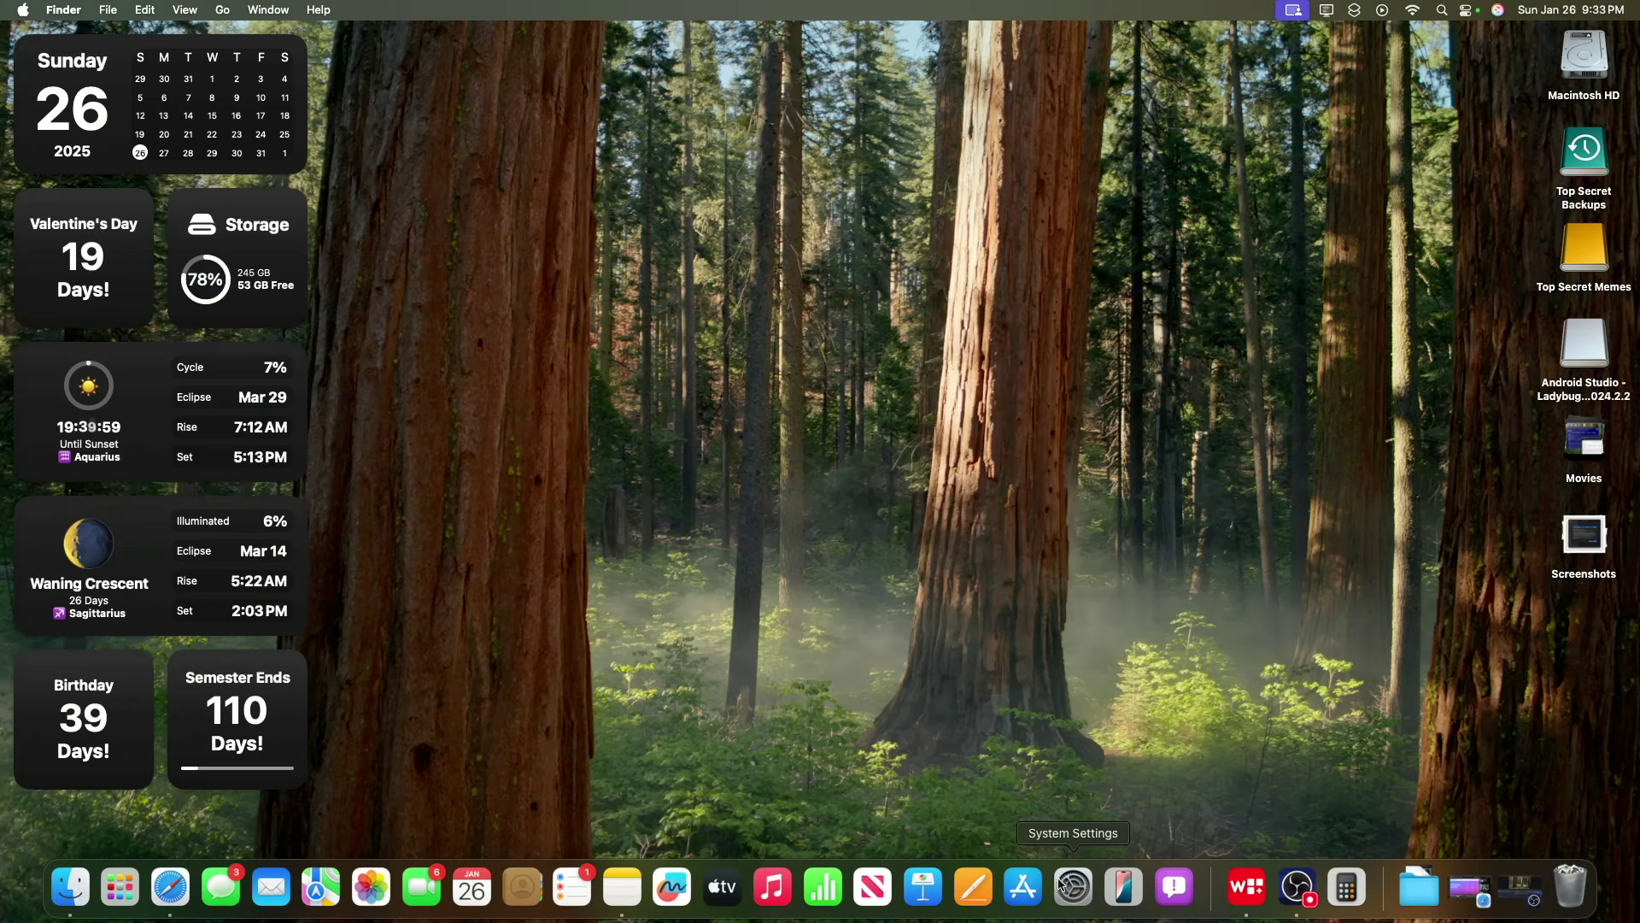
Open the Apple Intelligence & Siri page in System Settings, start turning off Apple Intelligence, and cancel.
{"action": "left_click", "coordinate": [1073, 886]}
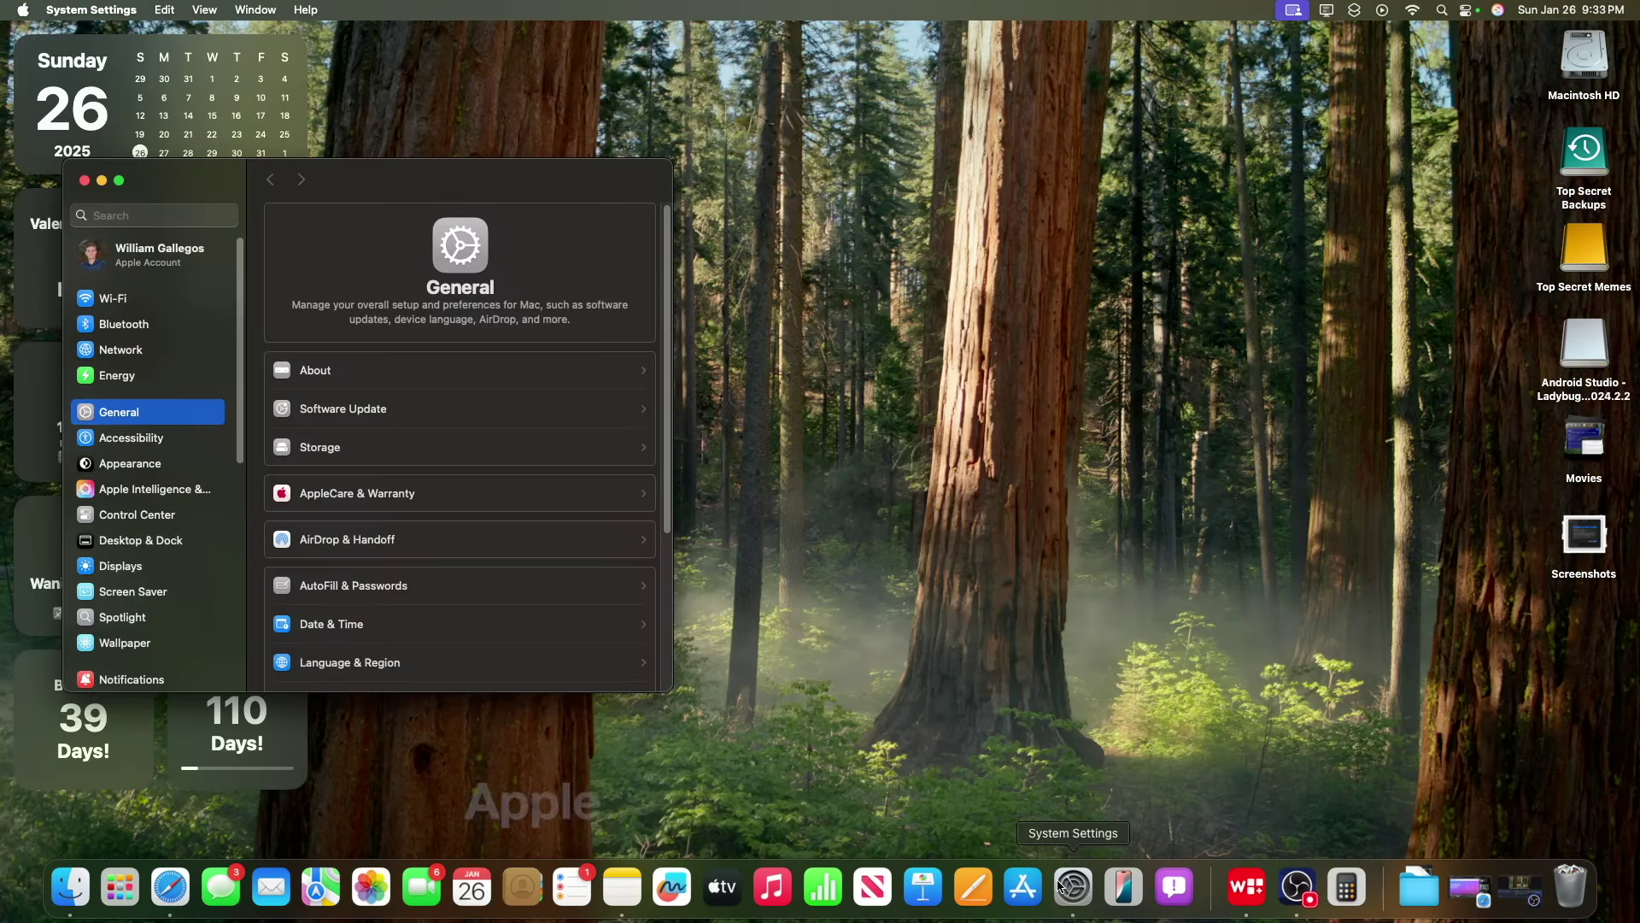
{"action": "left_click_drag", "start_coordinate": [516, 188], "coordinate": [994, 162]}
{"action": "left_click", "coordinate": [662, 462]}
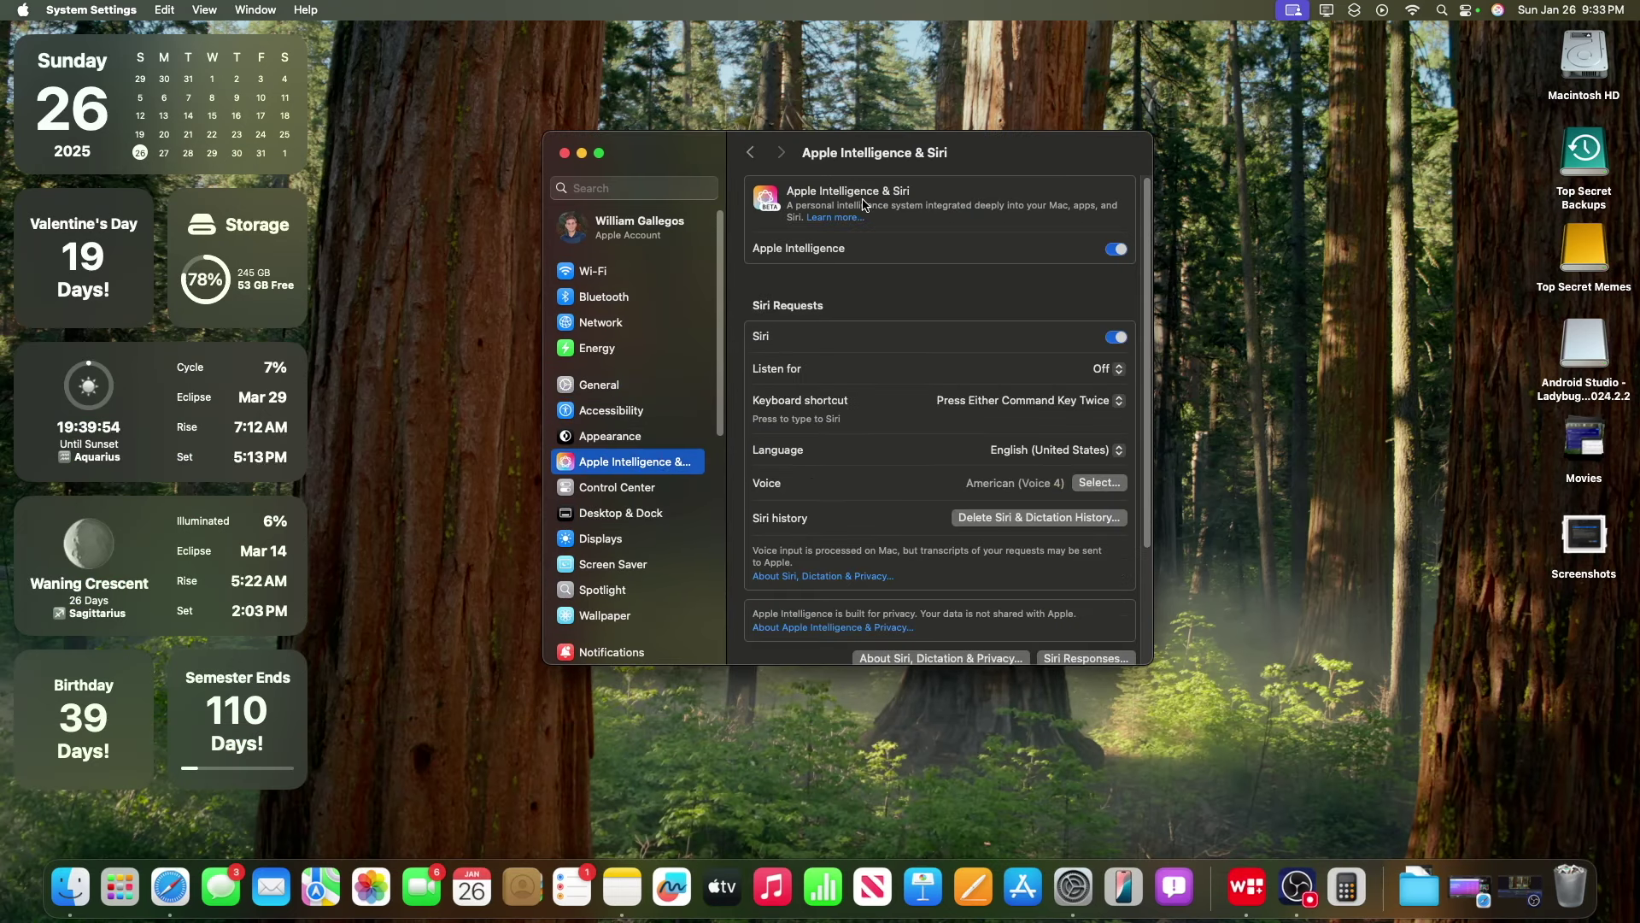
{"action": "left_click", "coordinate": [1118, 253]}
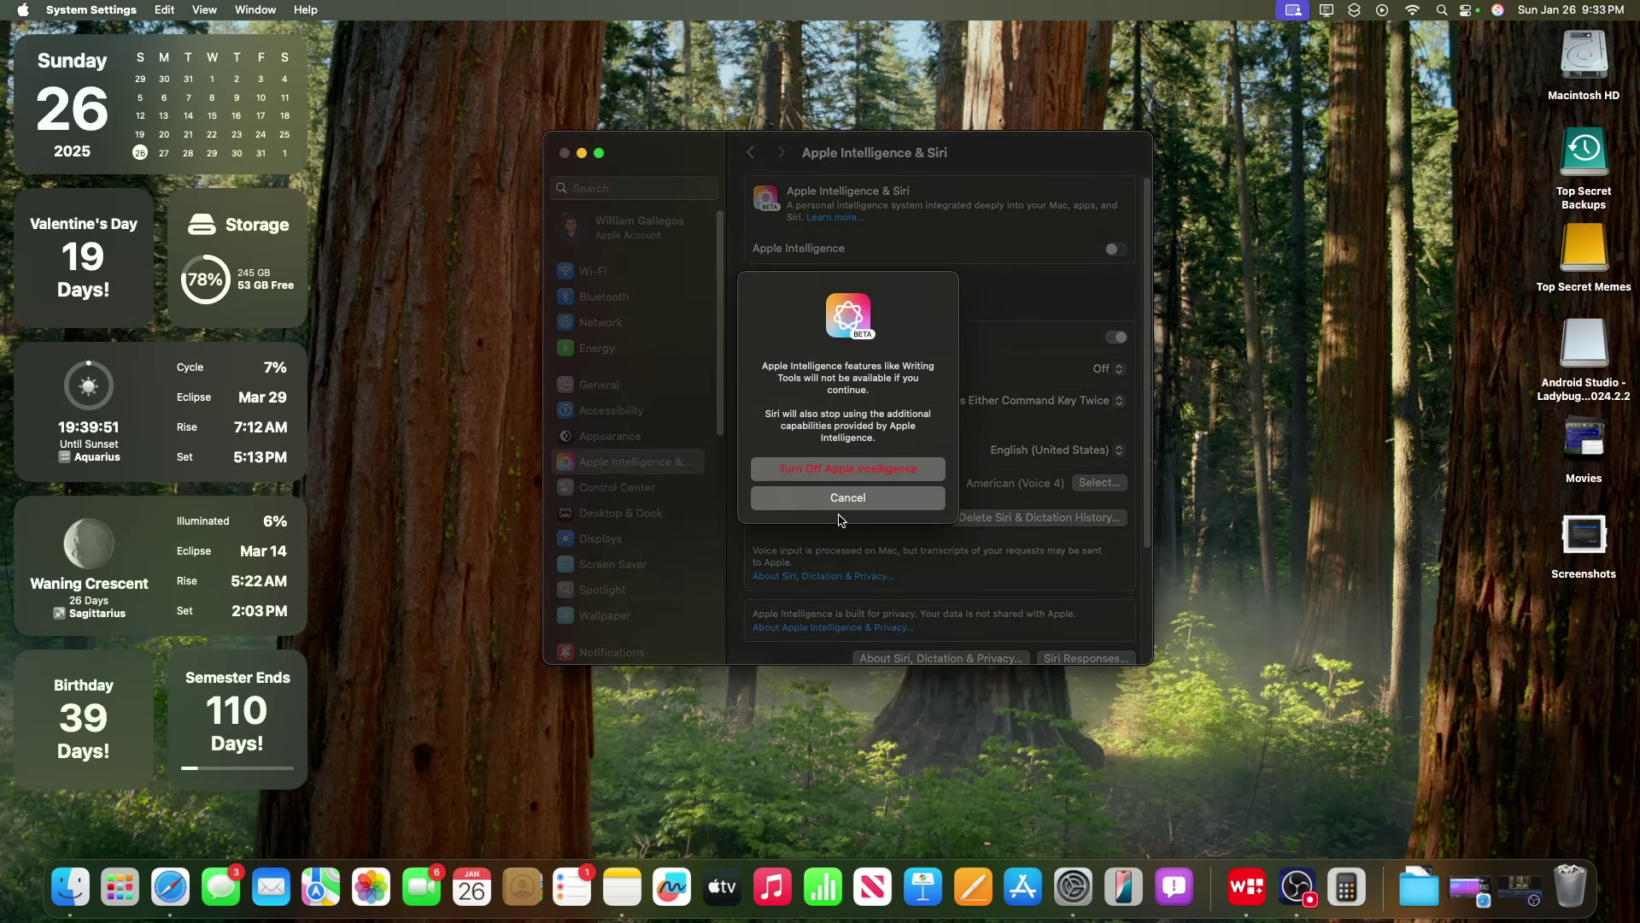
{"action": "left_click", "coordinate": [845, 500]}
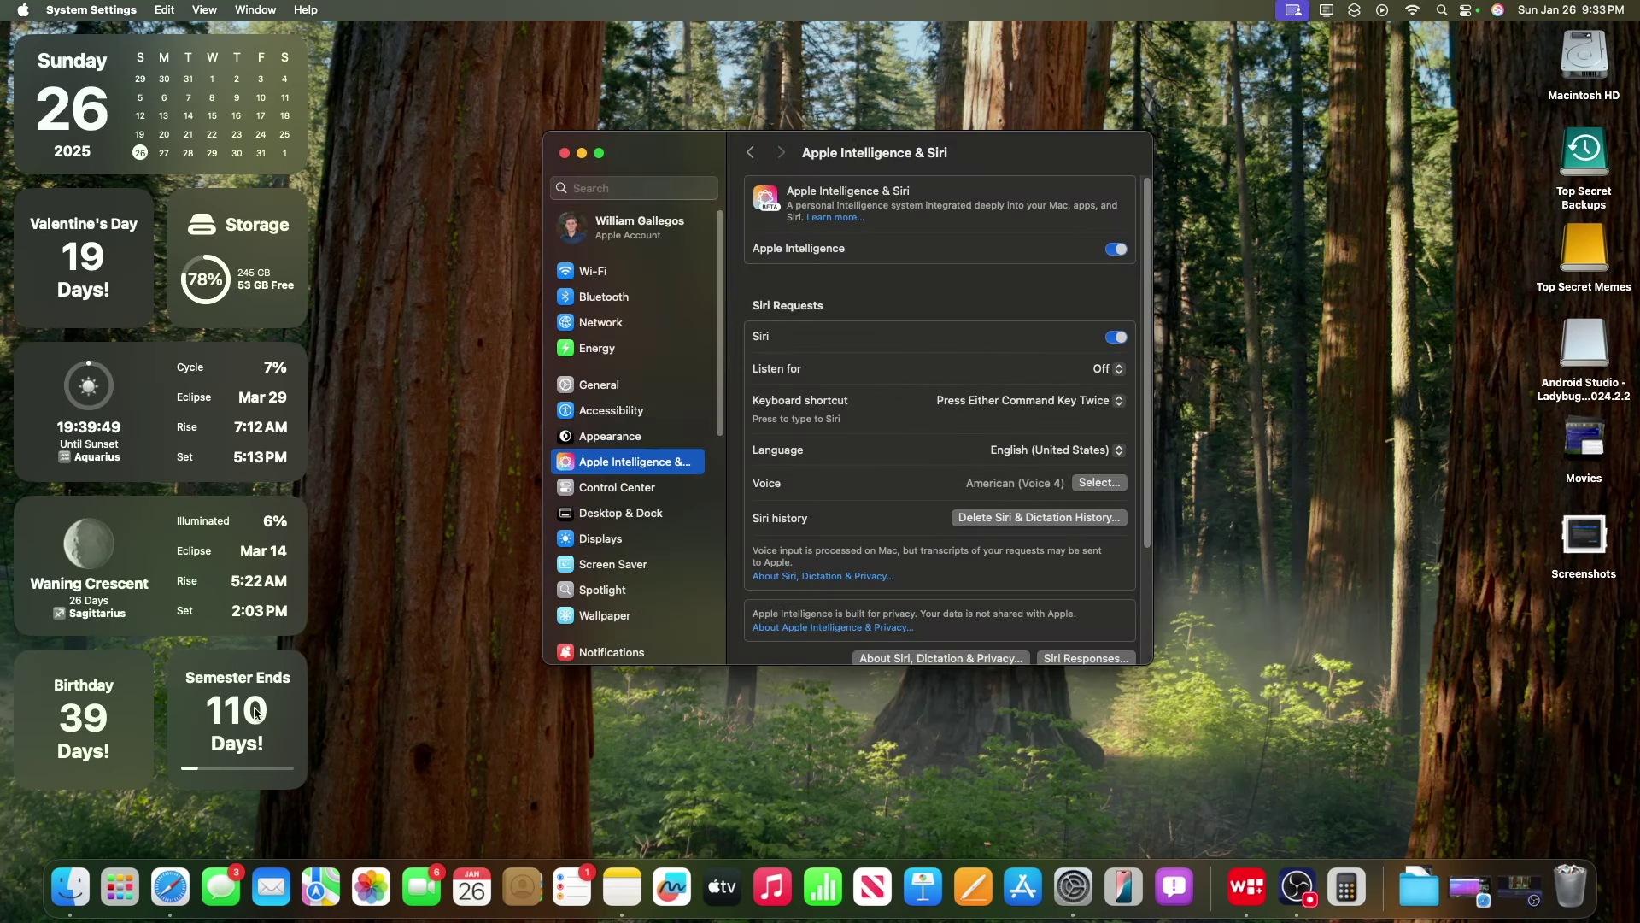
Launch Image Playground to view its image gallery, and quit it.
{"action": "key", "text": "F4"}
{"action": "type", "text": "im"}
{"action": "key", "text": "Return"}
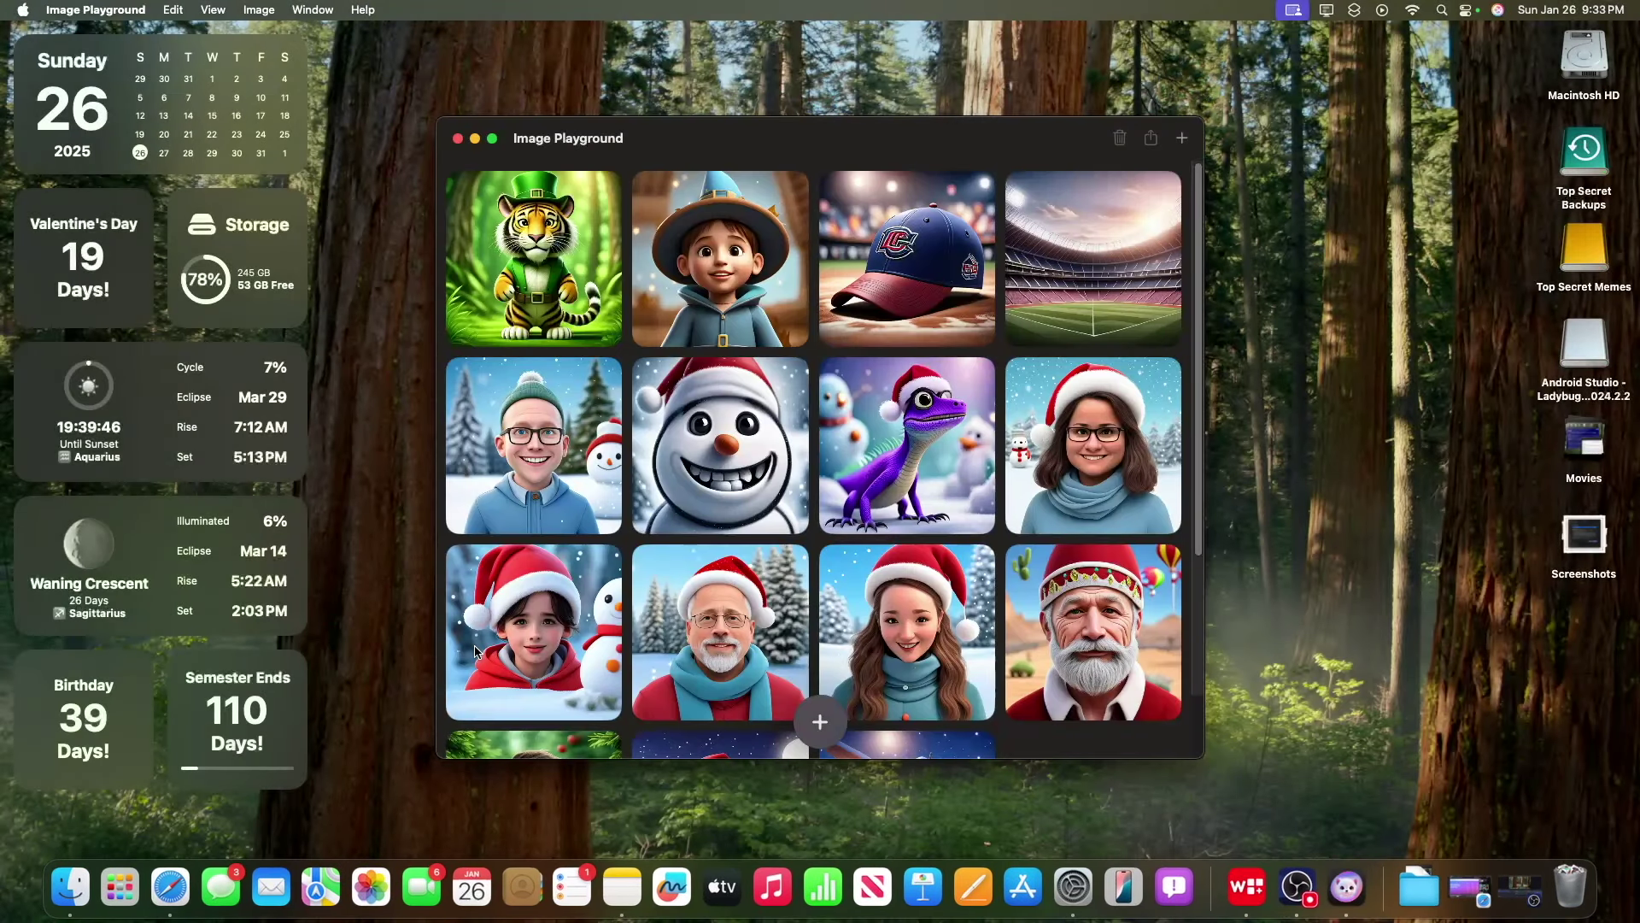
{"action": "key", "text": "super+q"}
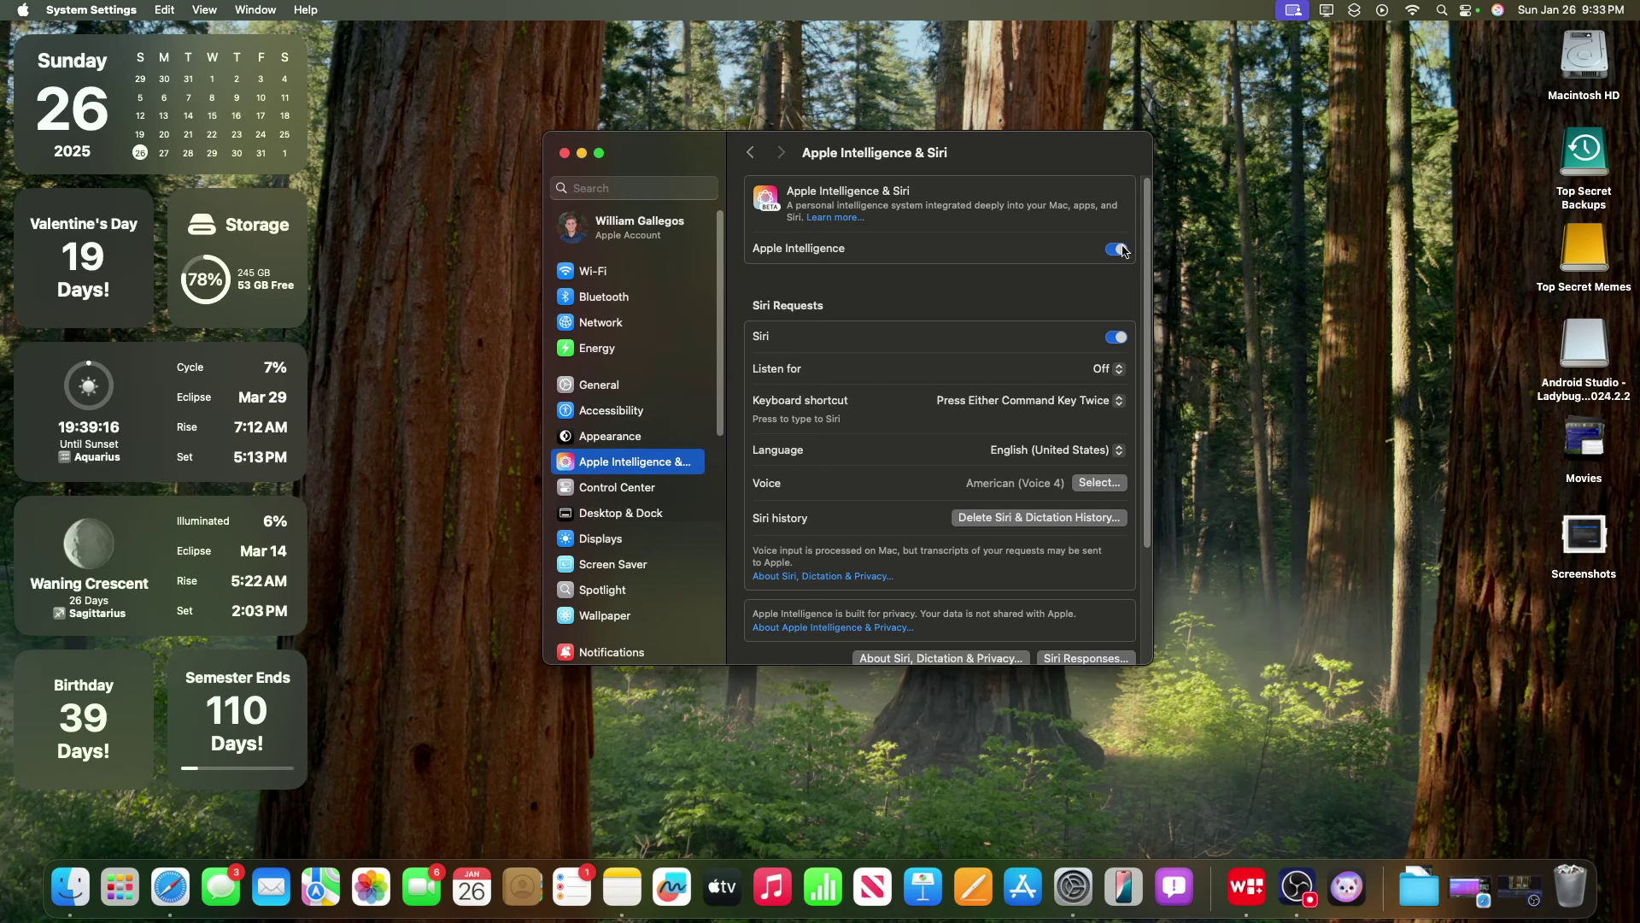
Close System Settings and look at the options for adding items in the Home app.
{"action": "left_click", "coordinate": [564, 152]}
{"action": "left_click_drag", "start_coordinate": [552, 147], "coordinate": [955, 532]}
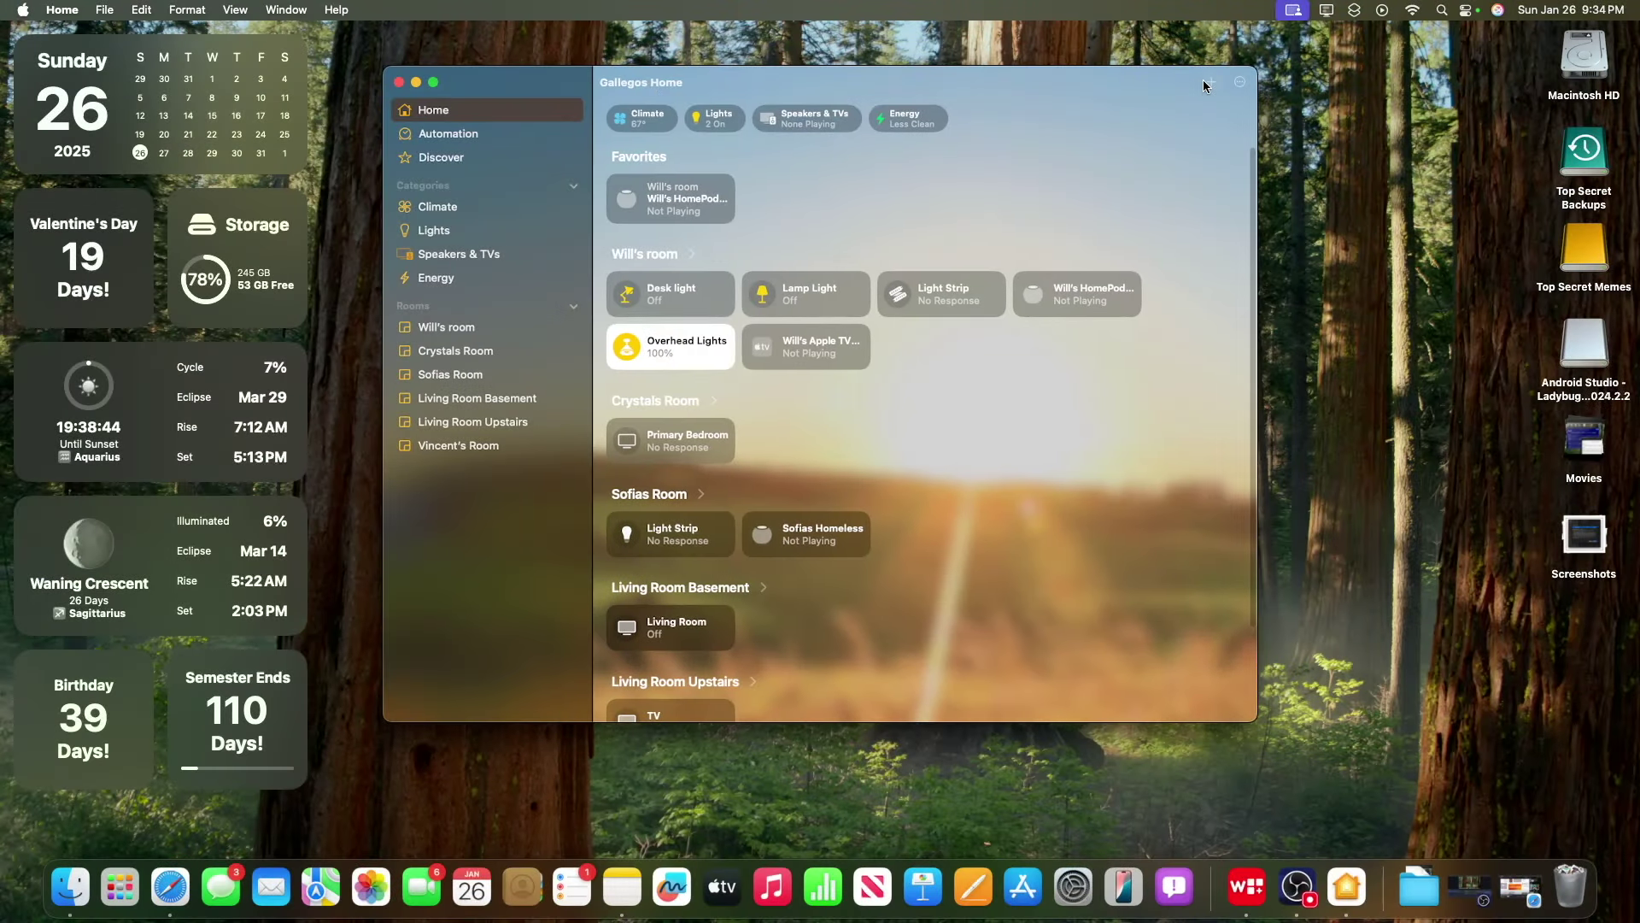
{"action": "left_click", "coordinate": [1209, 83]}
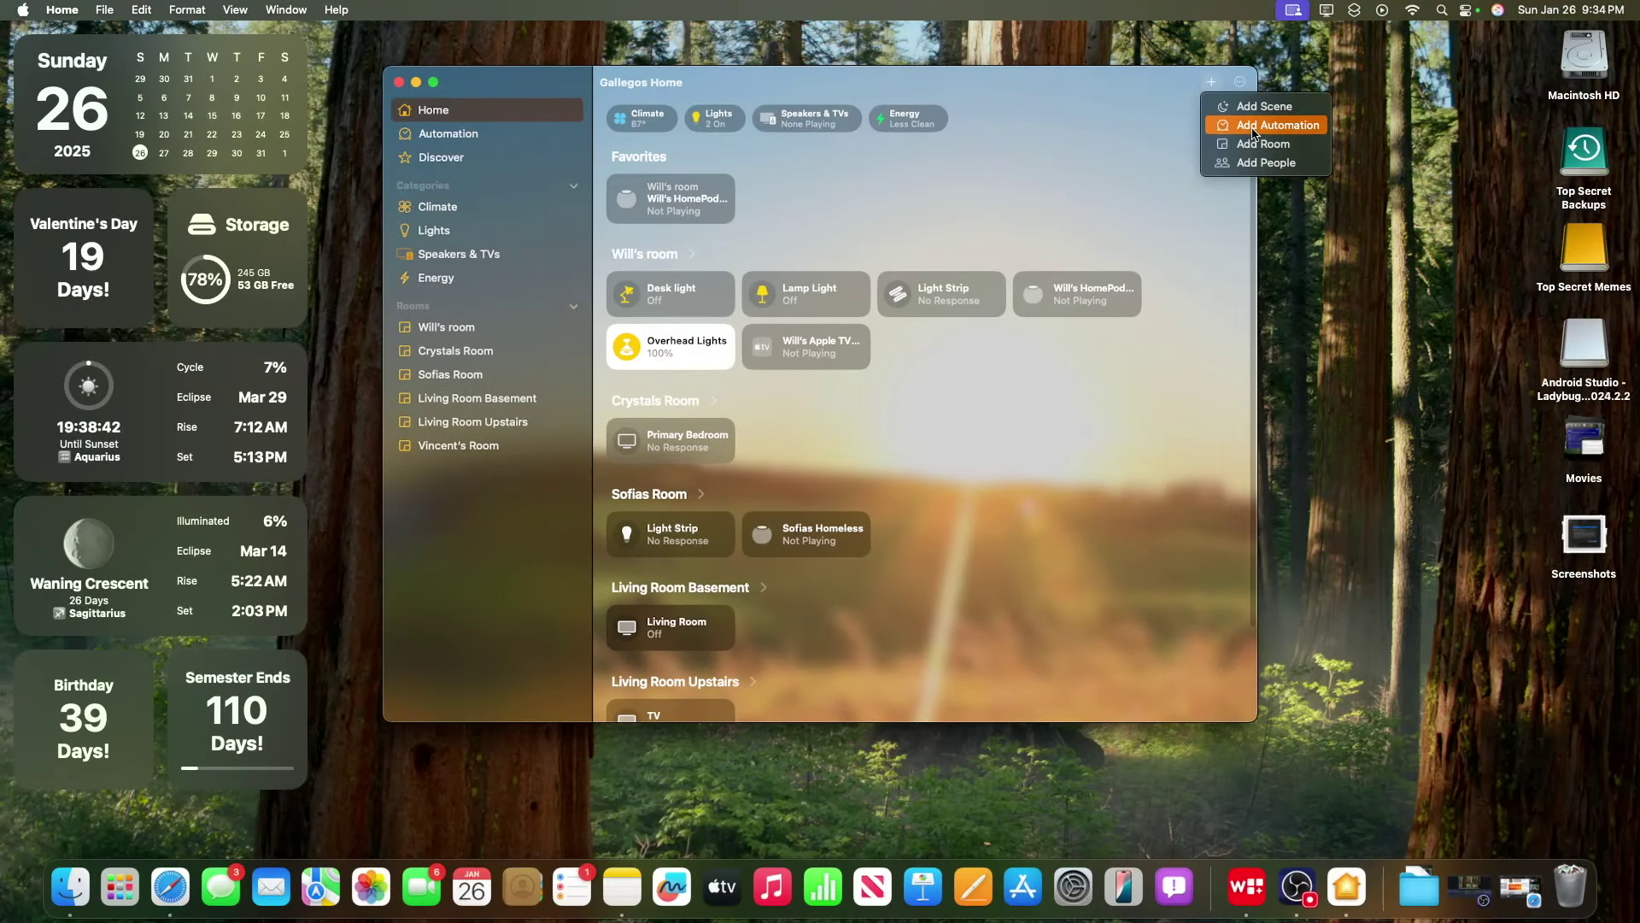
{"action": "left_click", "coordinate": [1148, 135]}
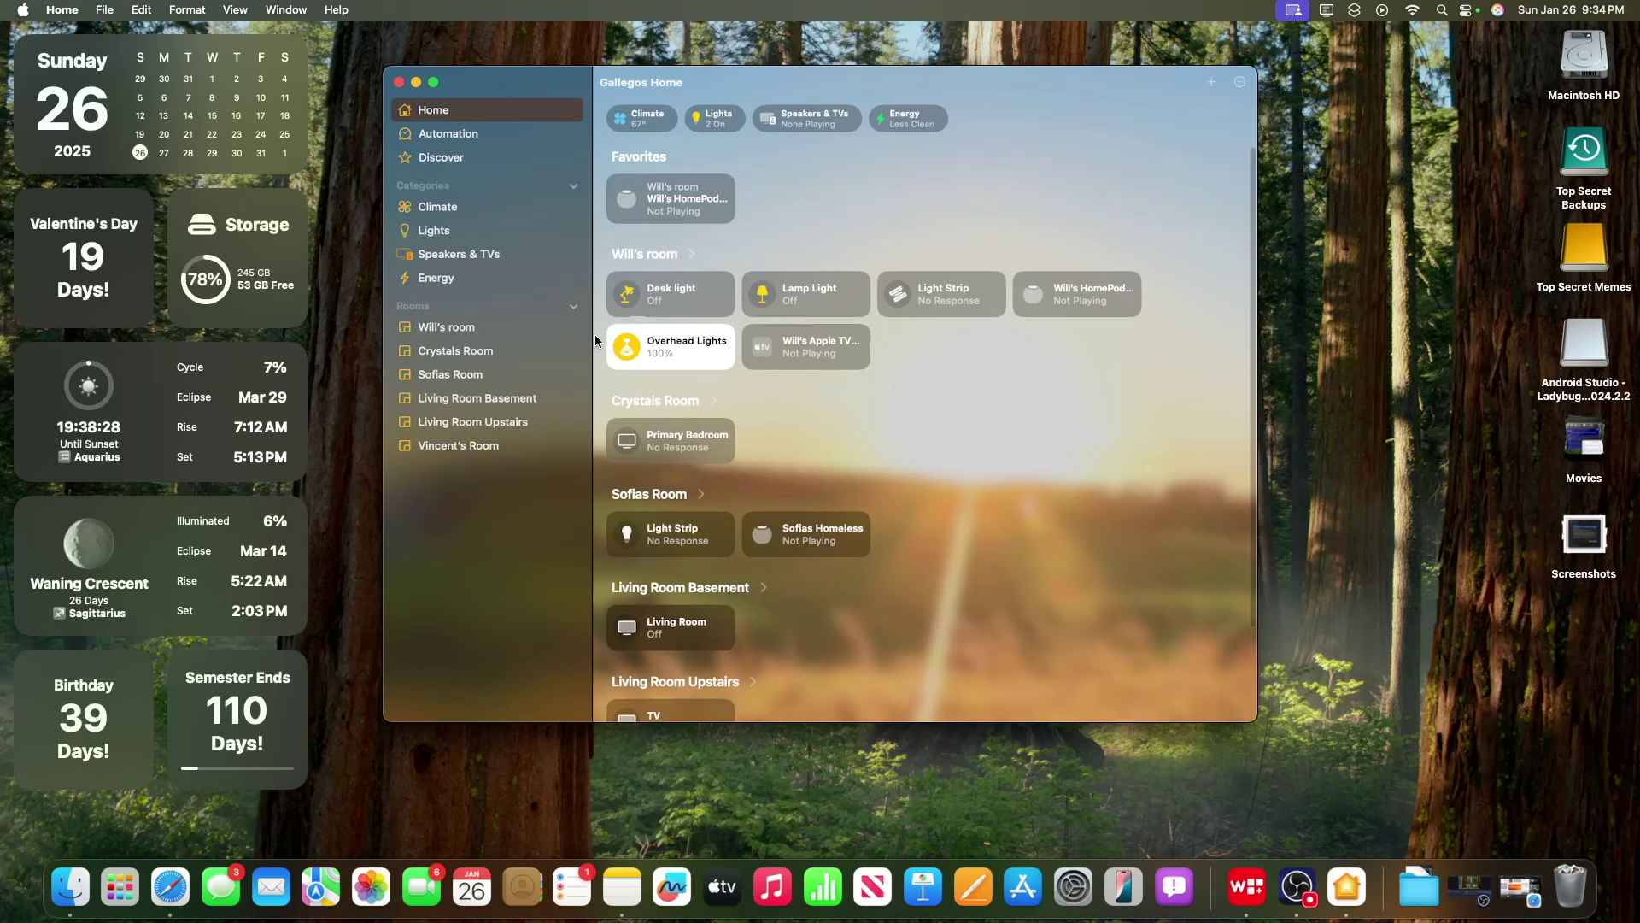
{"action": "mouse_move", "coordinate": [592, 337]}
{"action": "left_mouse_down"}
{"action": "mouse_move", "coordinate": [534, 329]}
{"action": "mouse_move", "coordinate": [589, 320]}
{"action": "mouse_move", "coordinate": [568, 316]}
{"action": "left_mouse_up"}
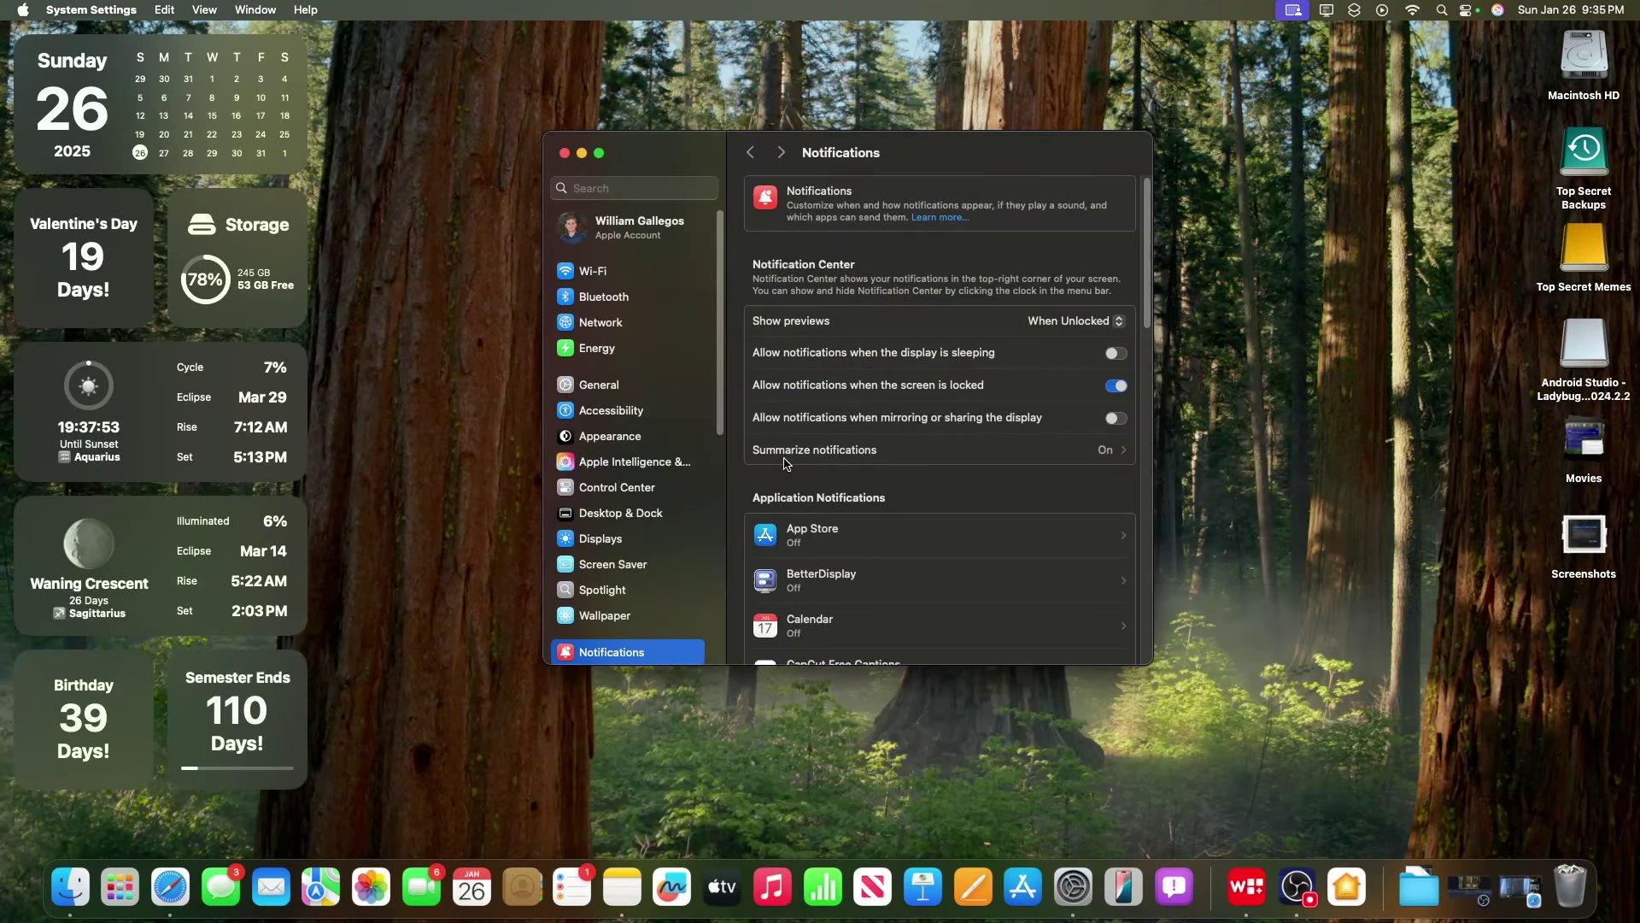
View the Summarize Notifications options in System Settings and return to the Apple Intelligence & Siri page.
{"action": "left_click", "coordinate": [780, 456]}
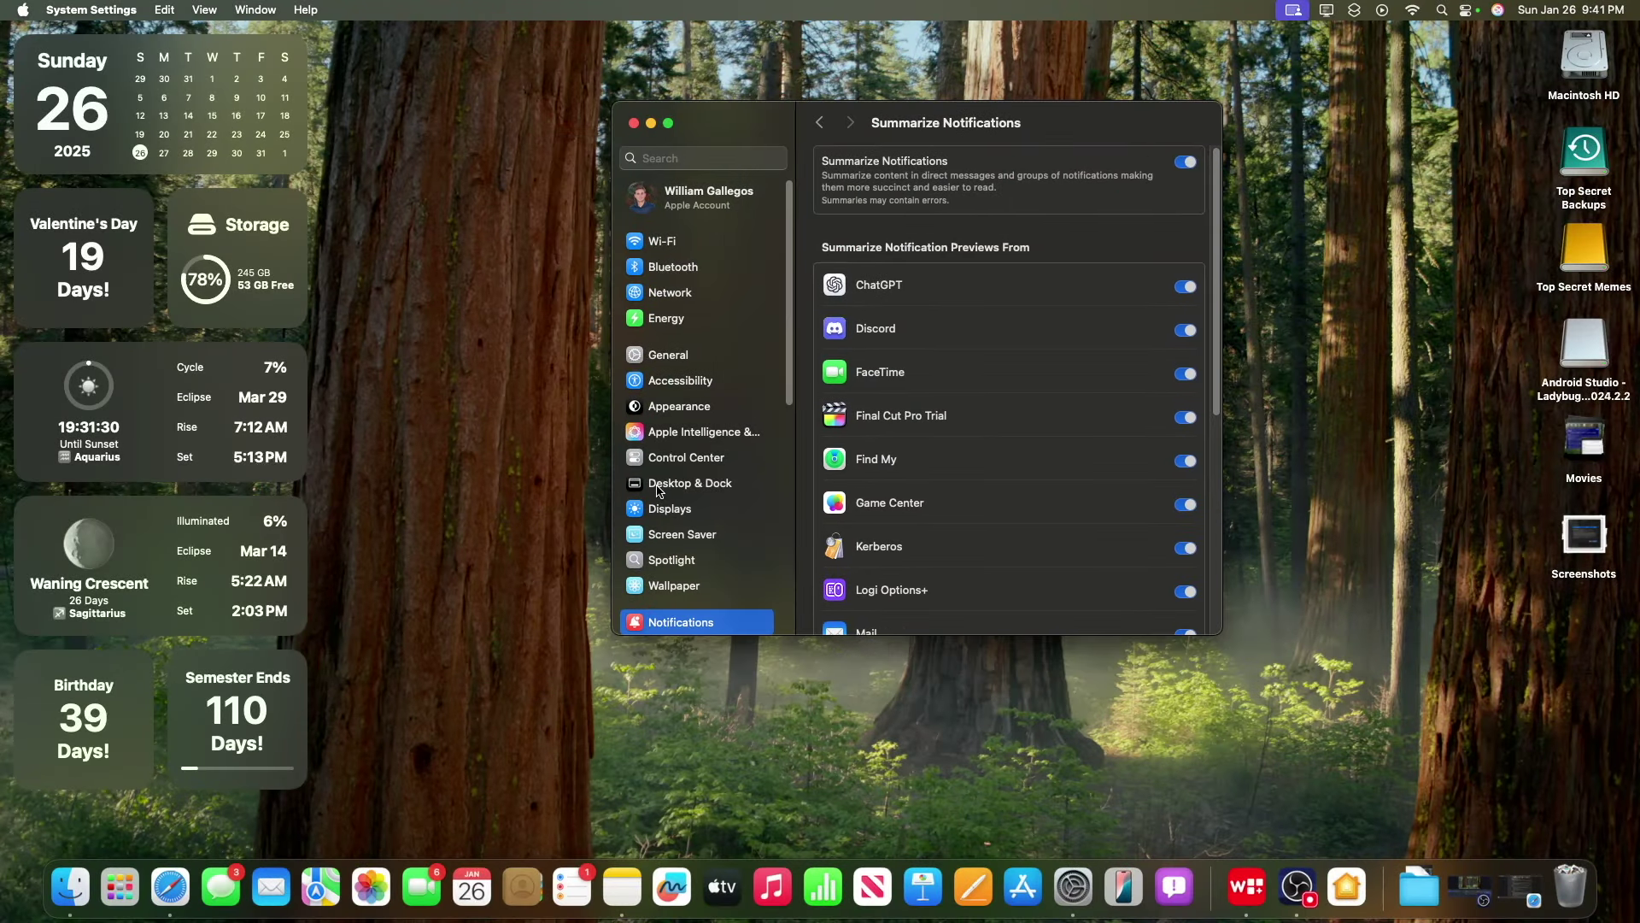
{"action": "left_click", "coordinate": [637, 436]}
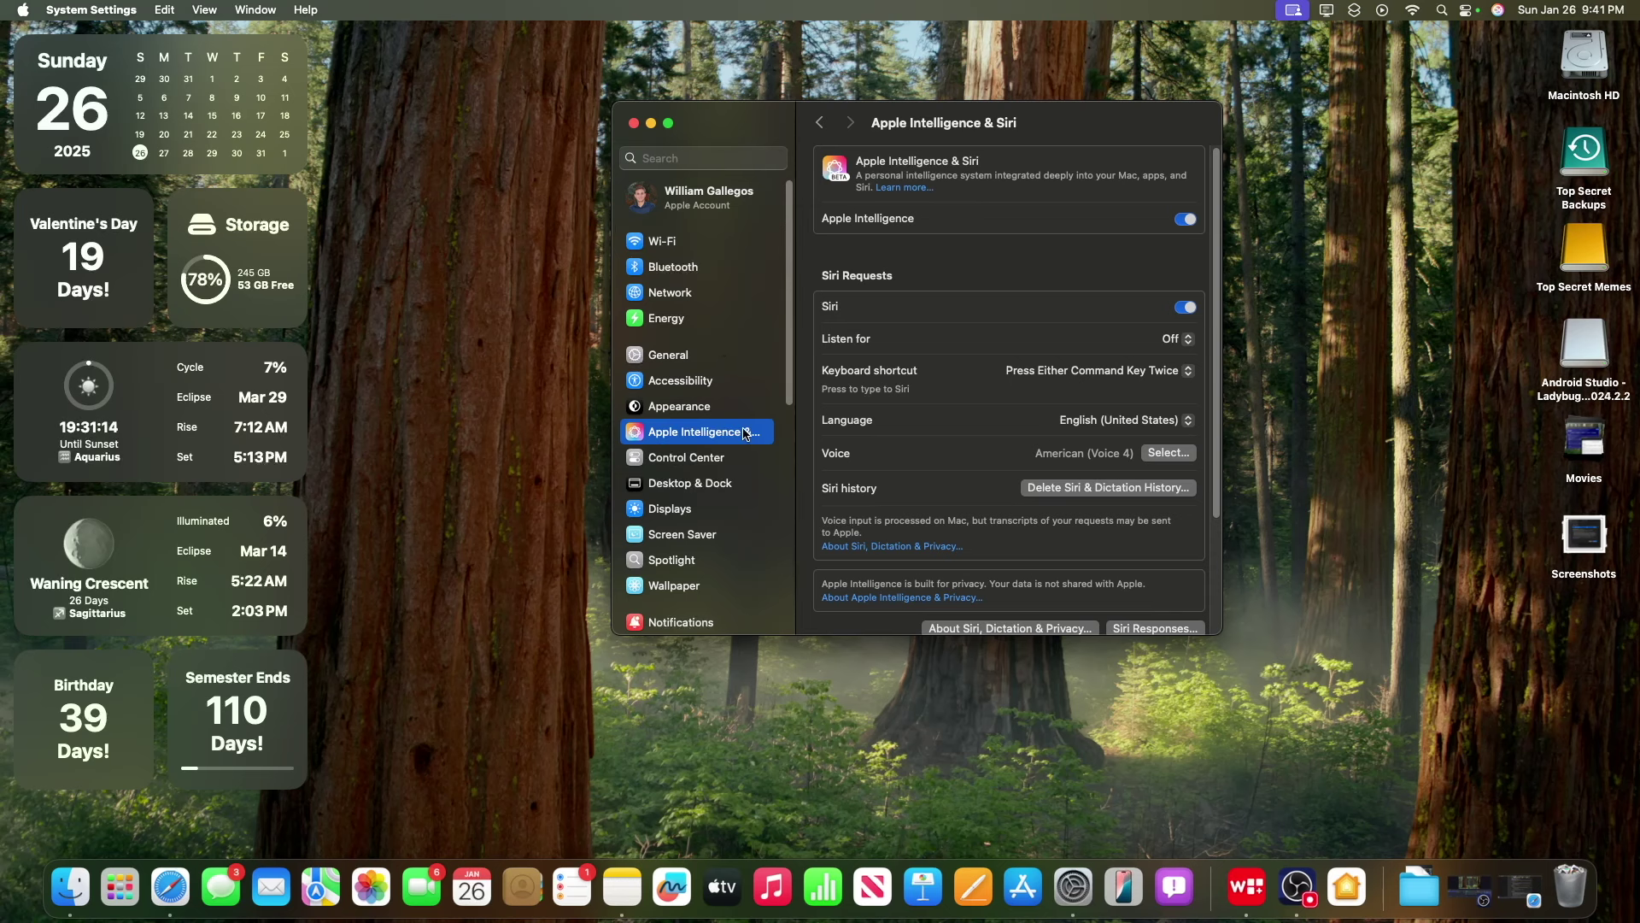
Launch the Clock app and view its alarms.
{"action": "key", "text": "super+space"}
{"action": "type", "text": "clock"}
{"action": "key", "text": "Return"}
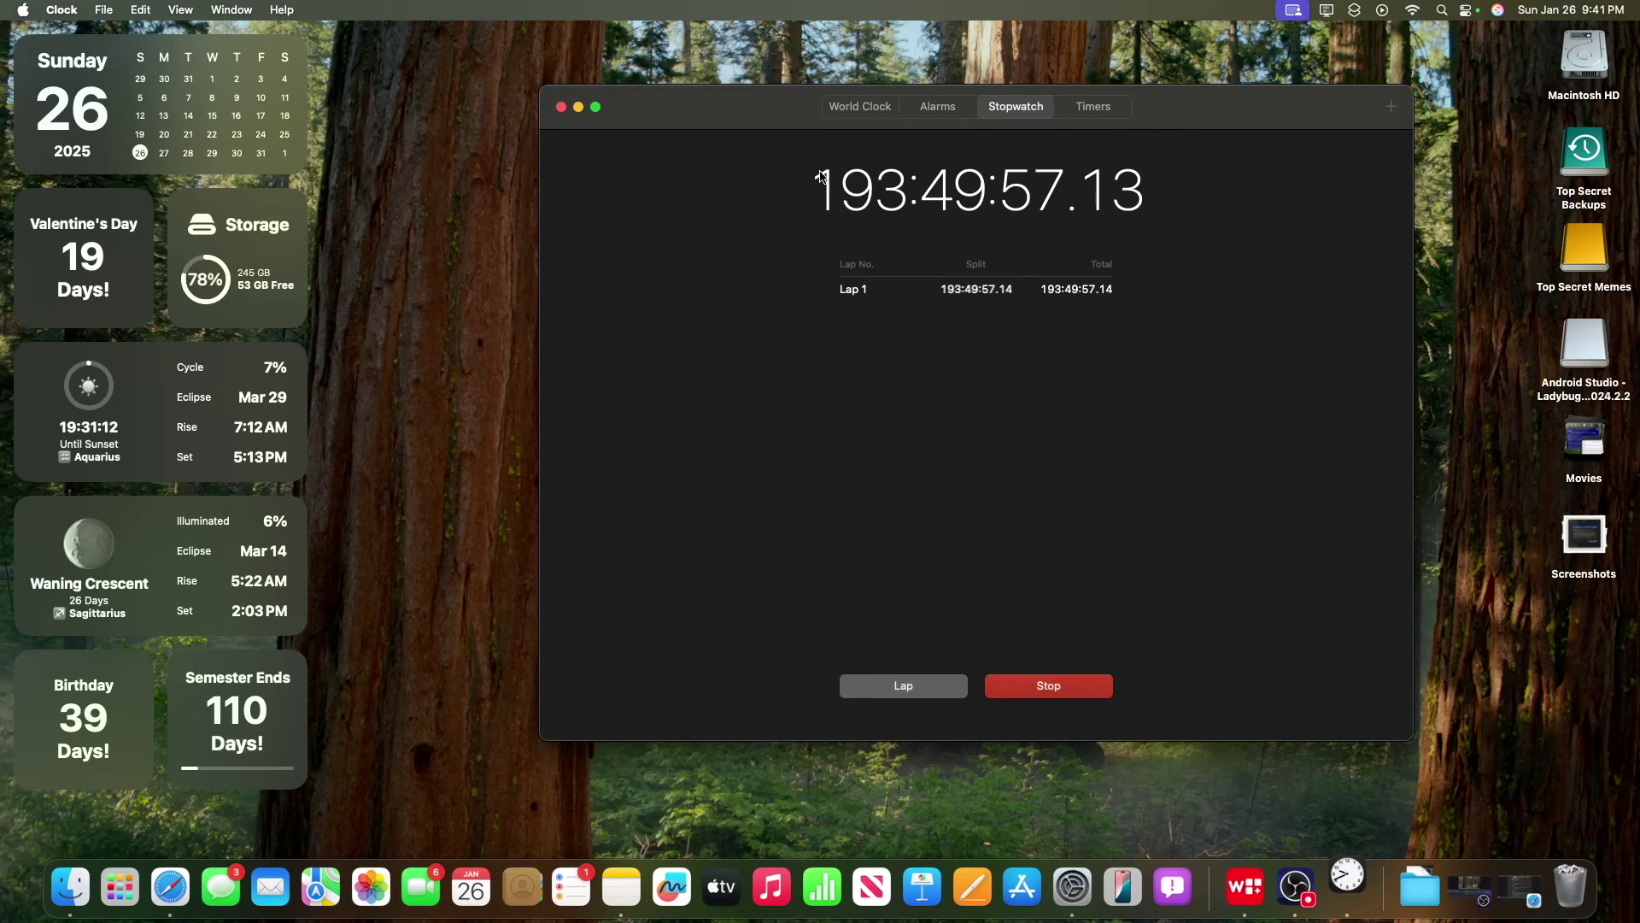
{"action": "left_click", "coordinate": [938, 106]}
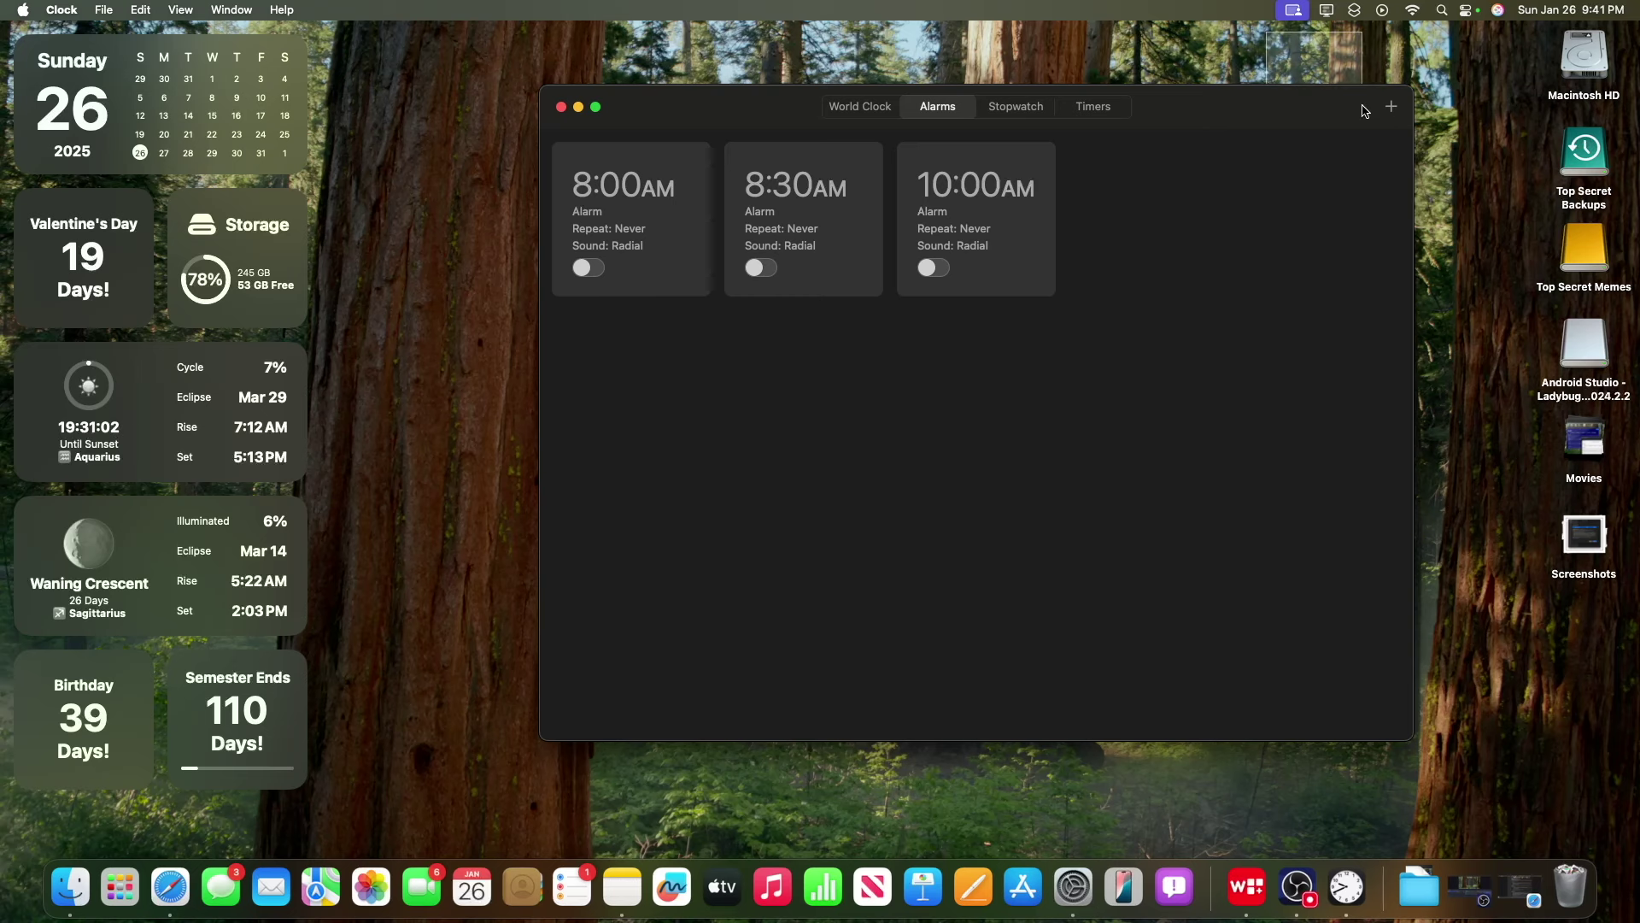
{"action": "left_click", "coordinate": [1329, 49]}
{"action": "left_click", "coordinate": [1194, 132]}
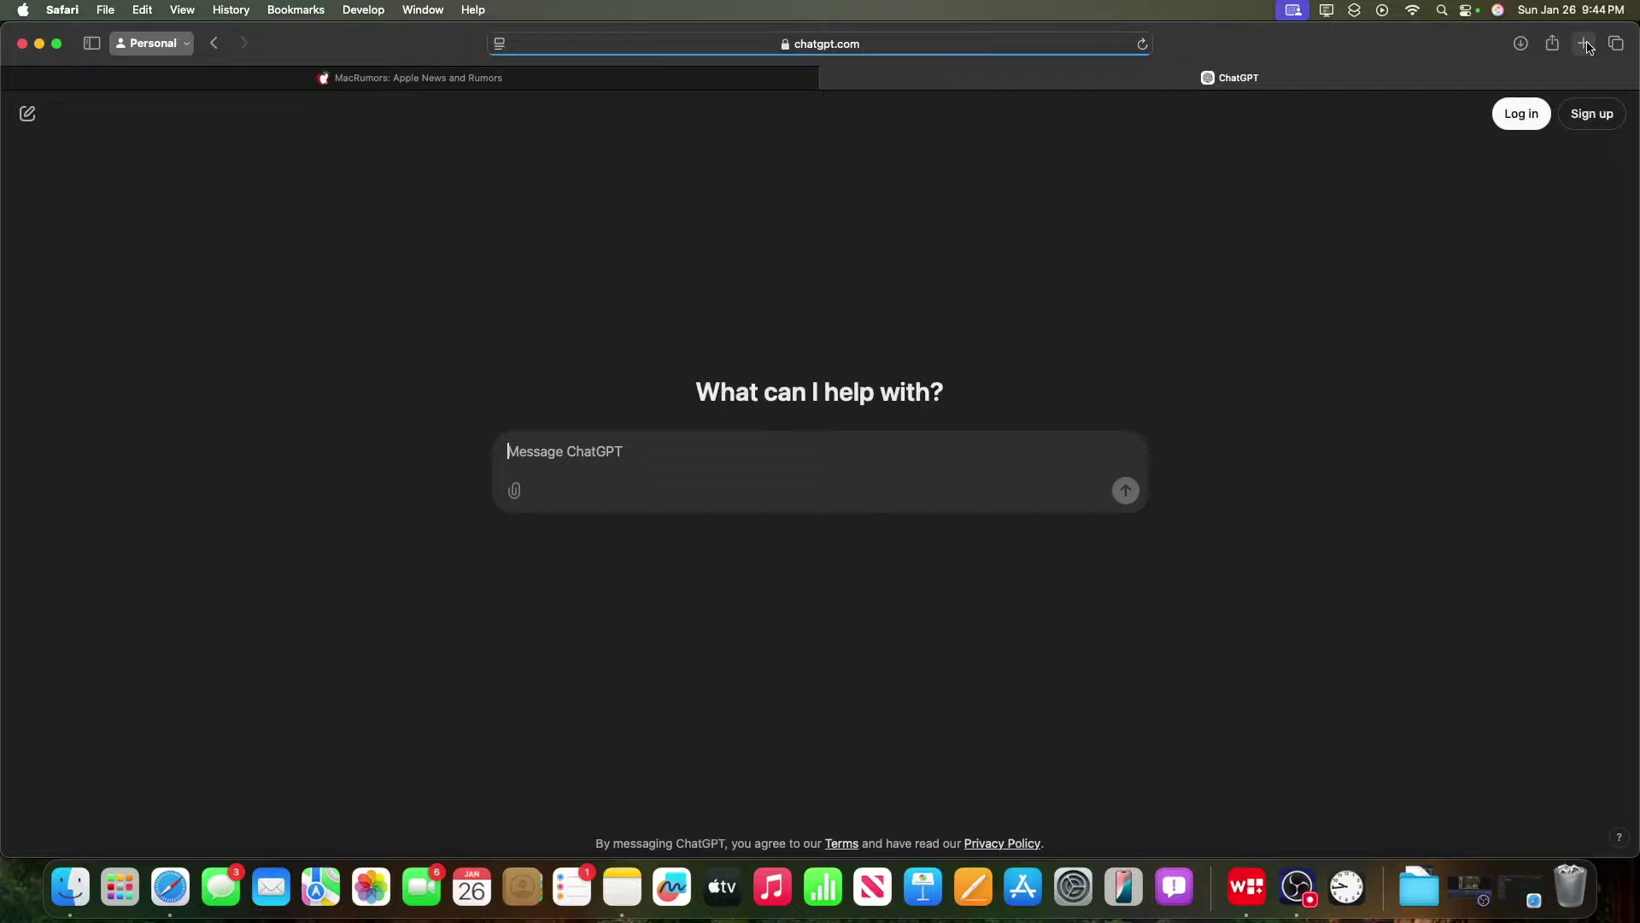
Open a new tab in Safari and tile the MacRumors browser window into the top-right quarter of the desktop.
{"action": "left_click", "coordinate": [1583, 44]}
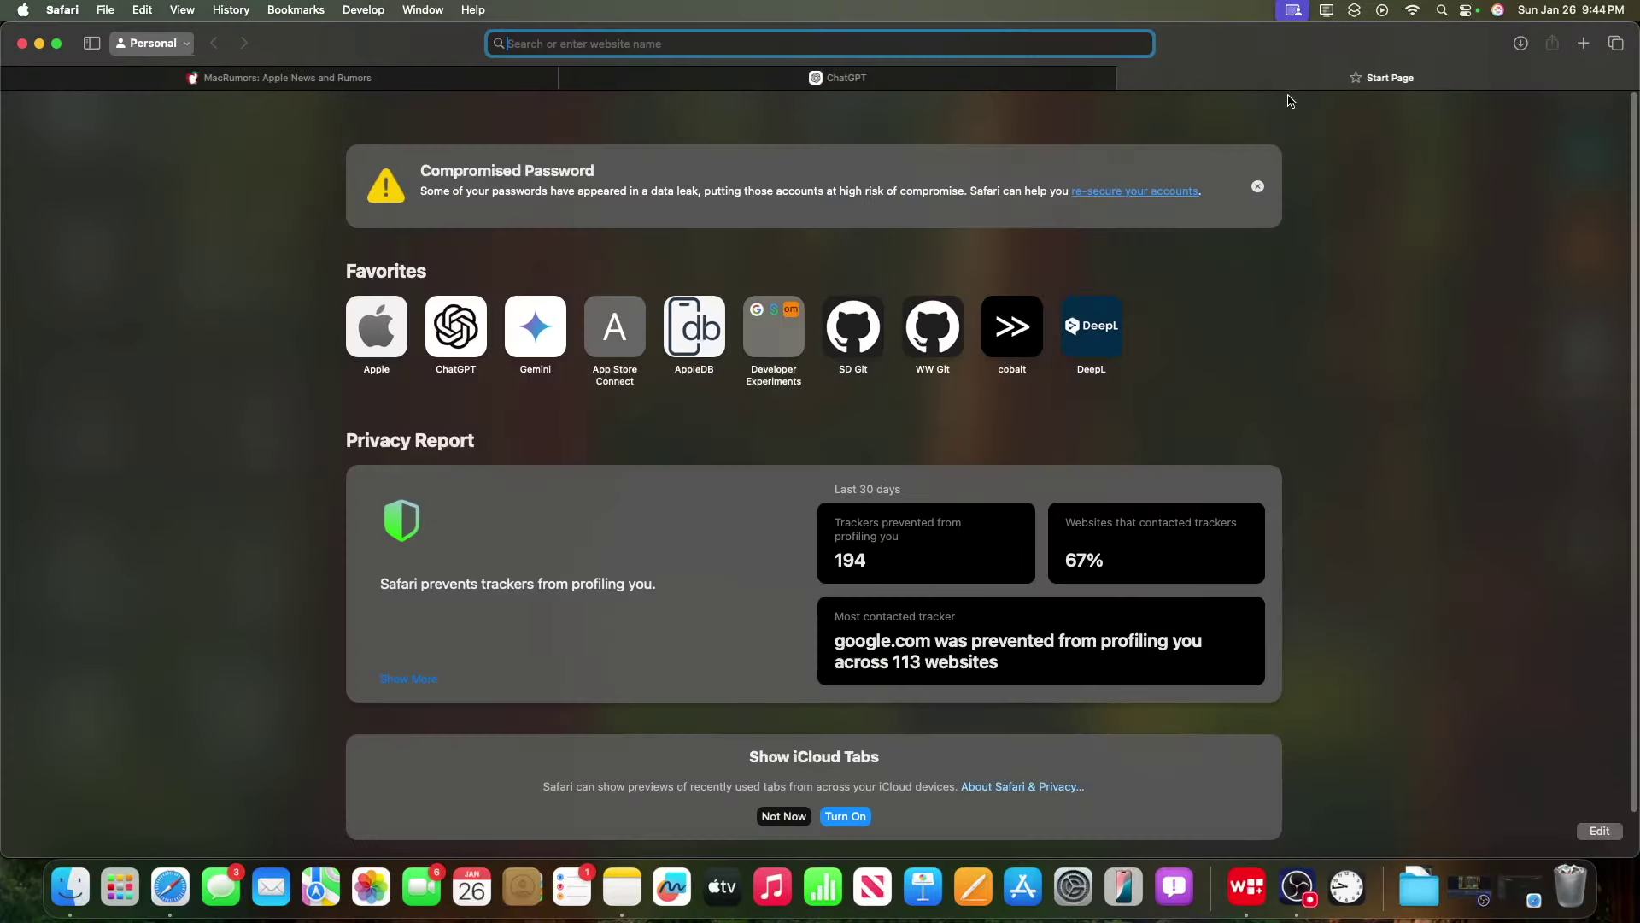
{"action": "left_click_drag", "start_coordinate": [1030, 82], "coordinate": [1633, 7]}
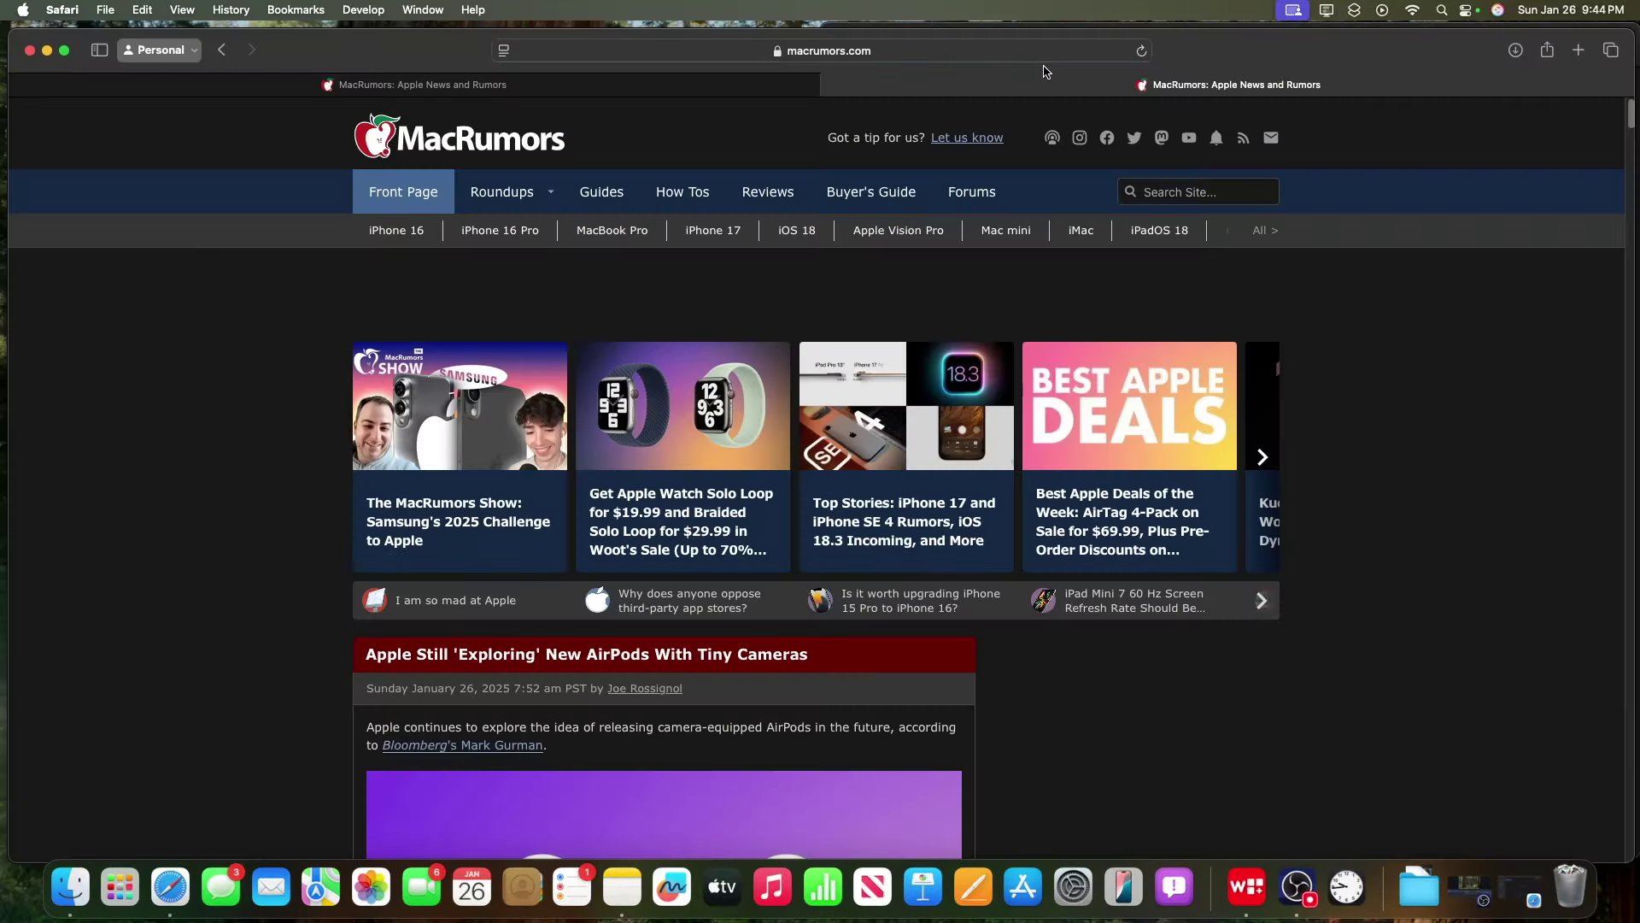
{"action": "left_click_drag", "start_coordinate": [354, 47], "coordinate": [1635, 10]}
Open a new tab in the tiled window, detach it as a separate window, and tile that on the desktop's left half.
{"action": "left_click", "coordinate": [1585, 44]}
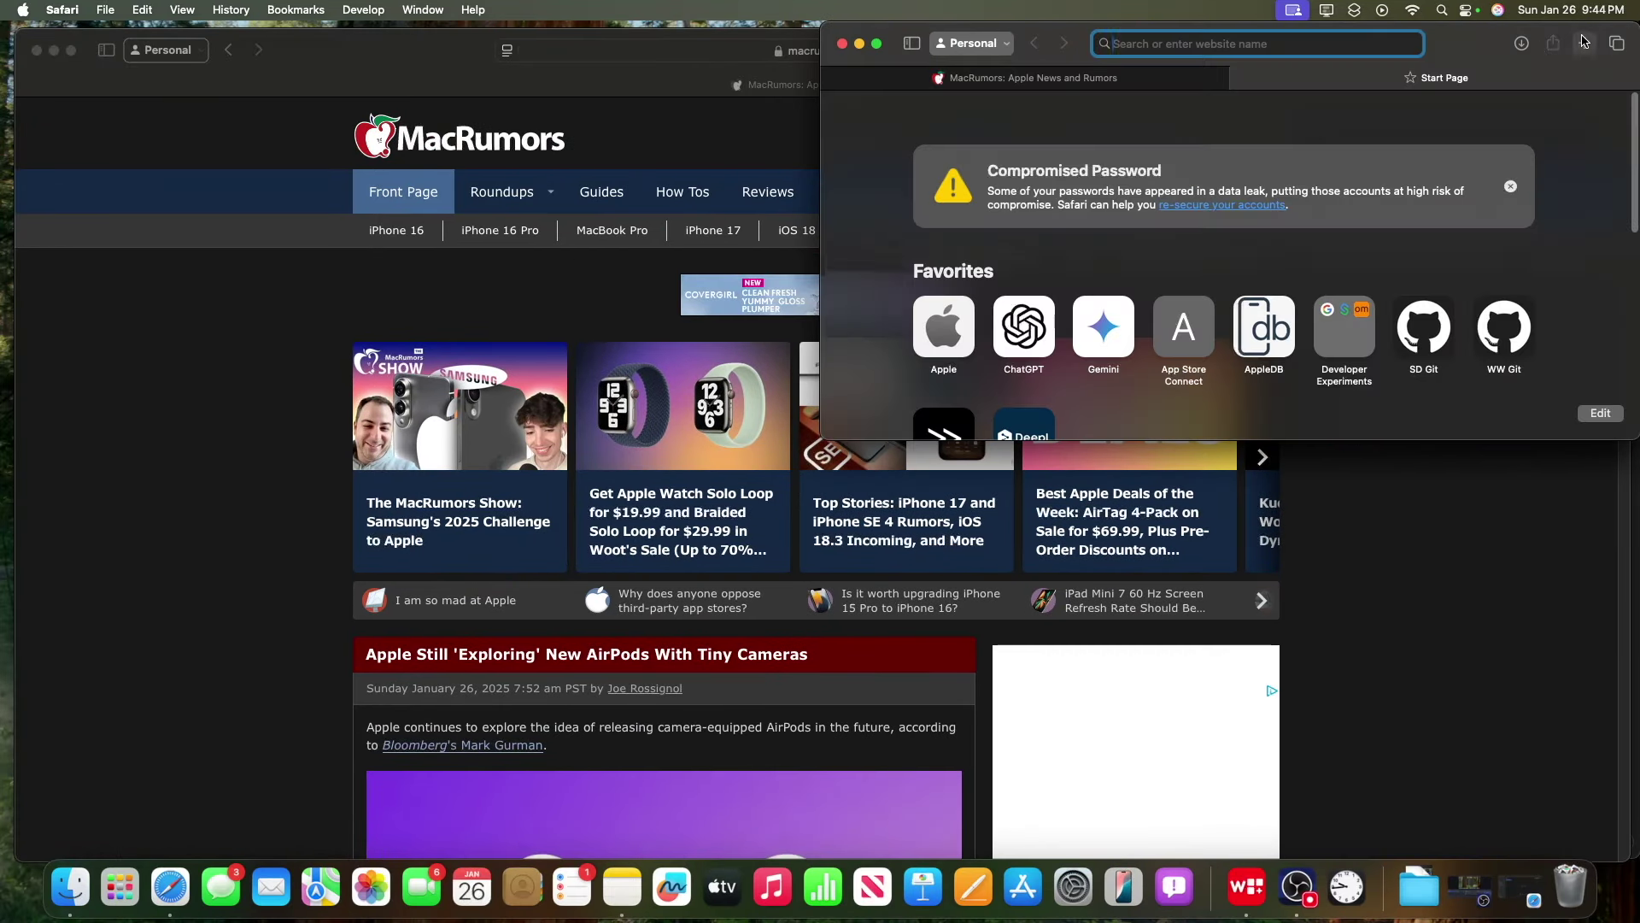
{"action": "left_click_drag", "start_coordinate": [1422, 80], "coordinate": [513, 465]}
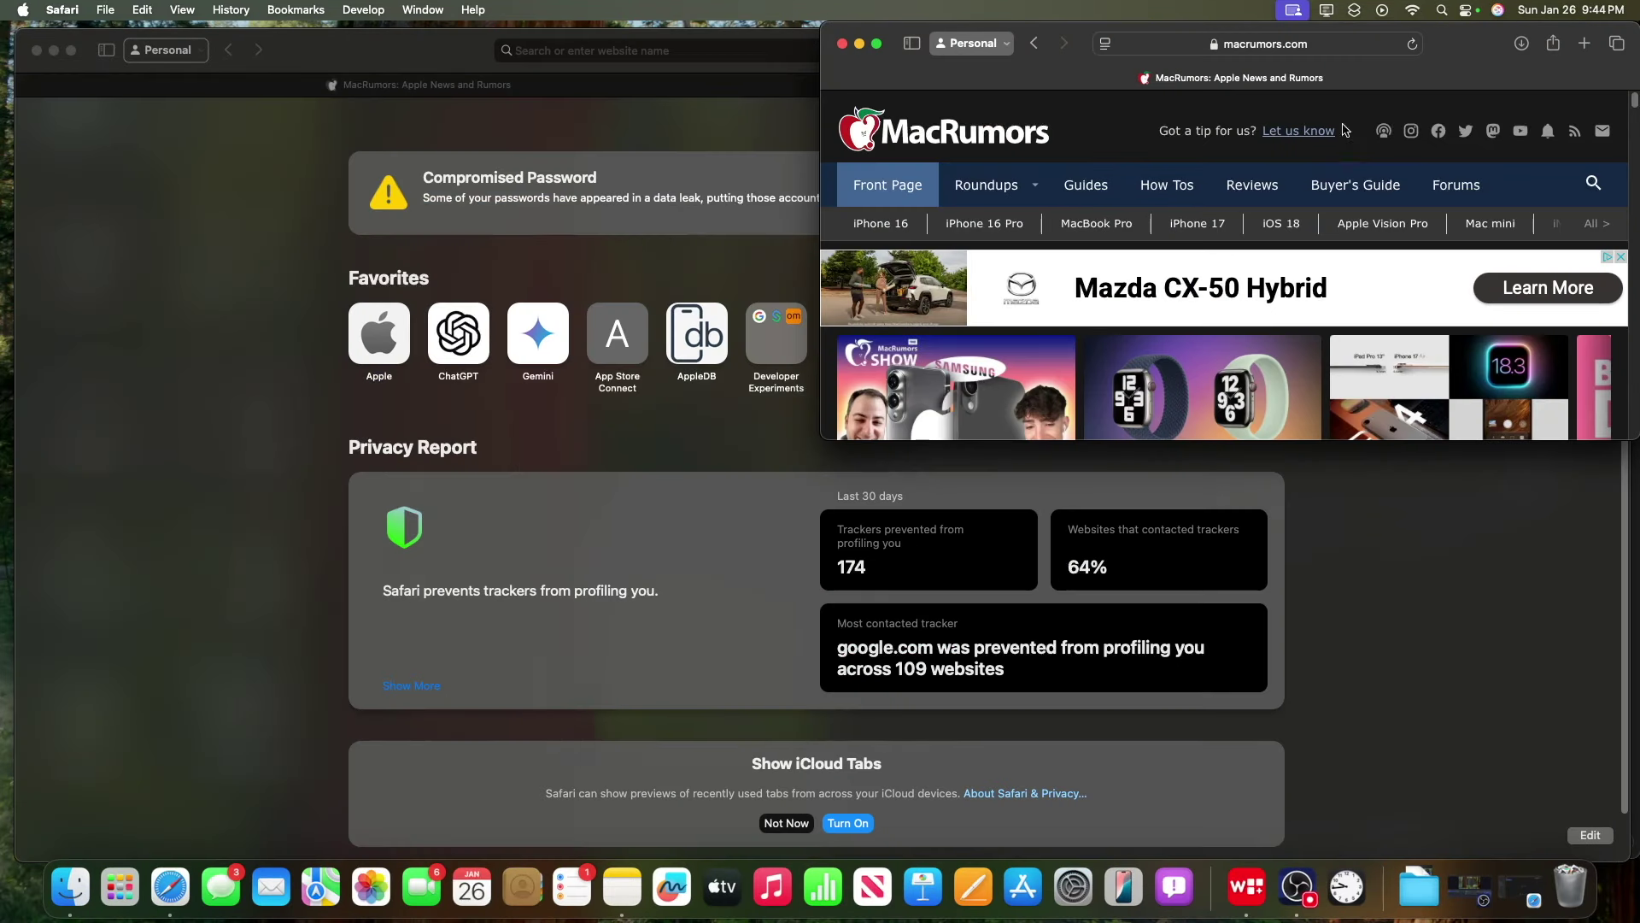
{"action": "left_click_drag", "start_coordinate": [331, 100], "coordinate": [3, 523]}
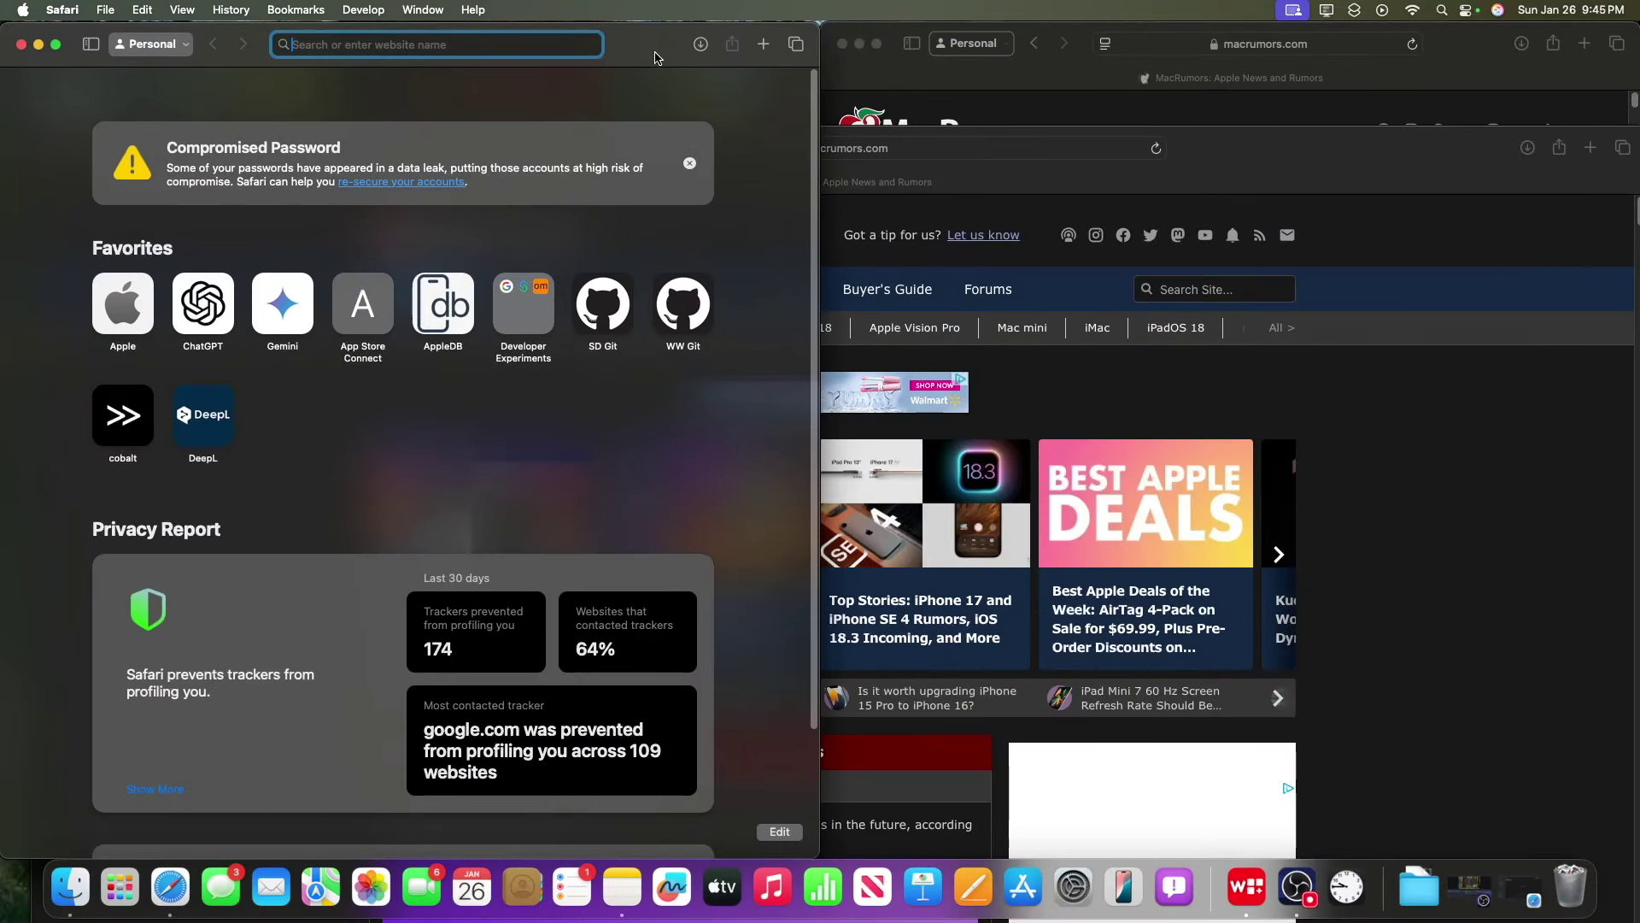
Release the start page window from its half-screen tile, tile it to fill the desktop, and close it, hiding Safari.
{"action": "left_click_drag", "start_coordinate": [656, 53], "coordinate": [937, 135]}
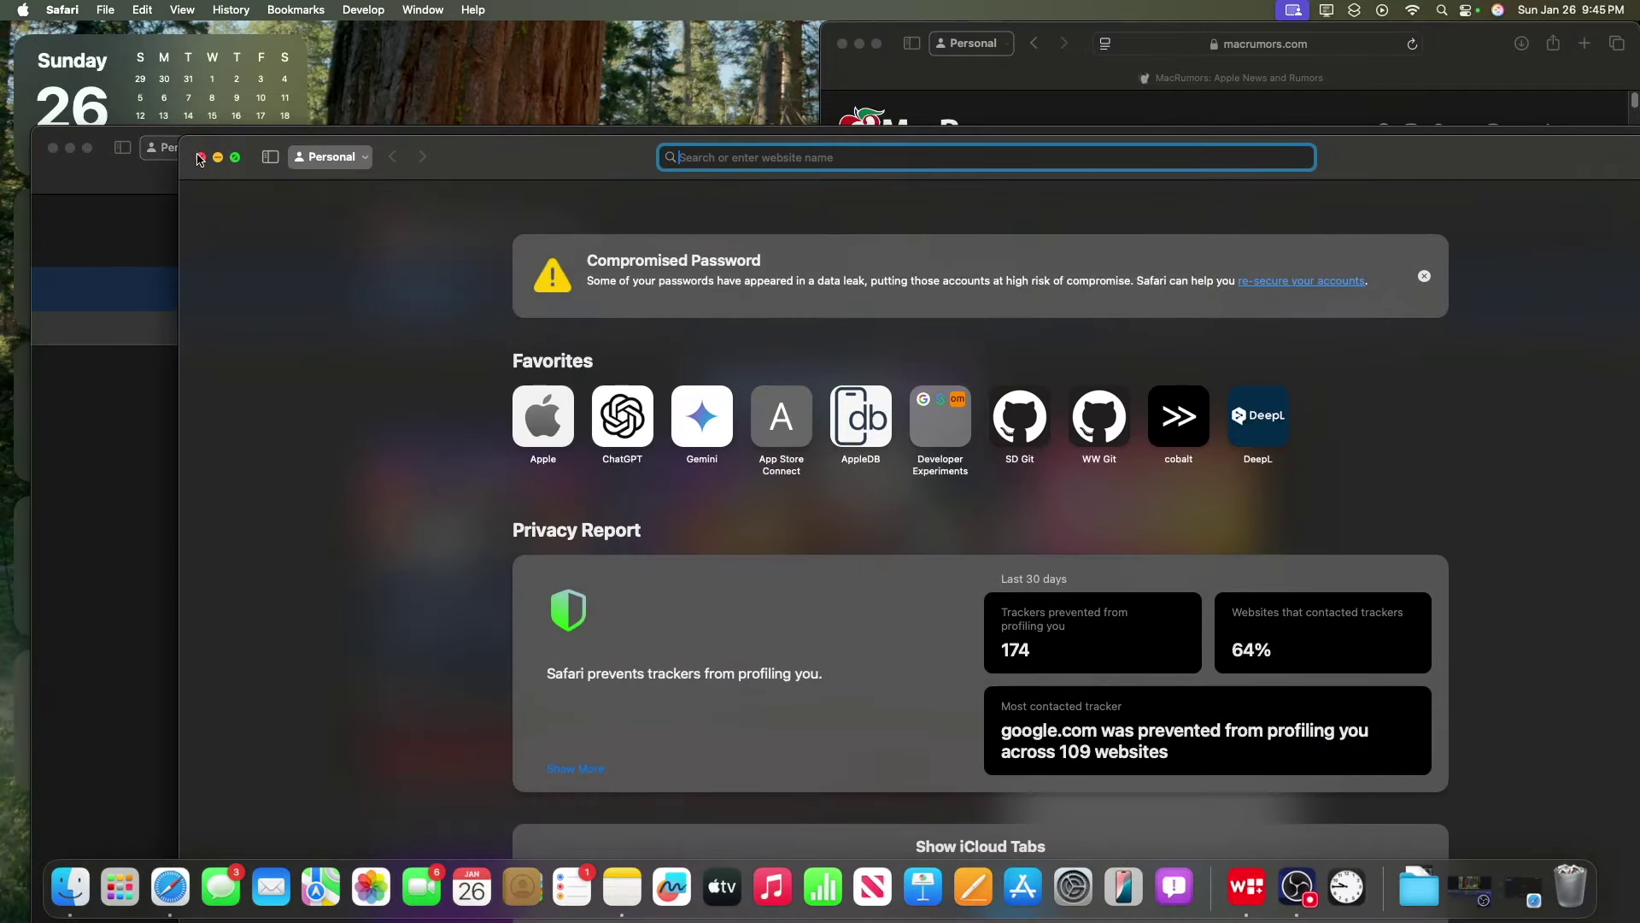
{"action": "left_click_drag", "start_coordinate": [541, 163], "coordinate": [494, 17]}
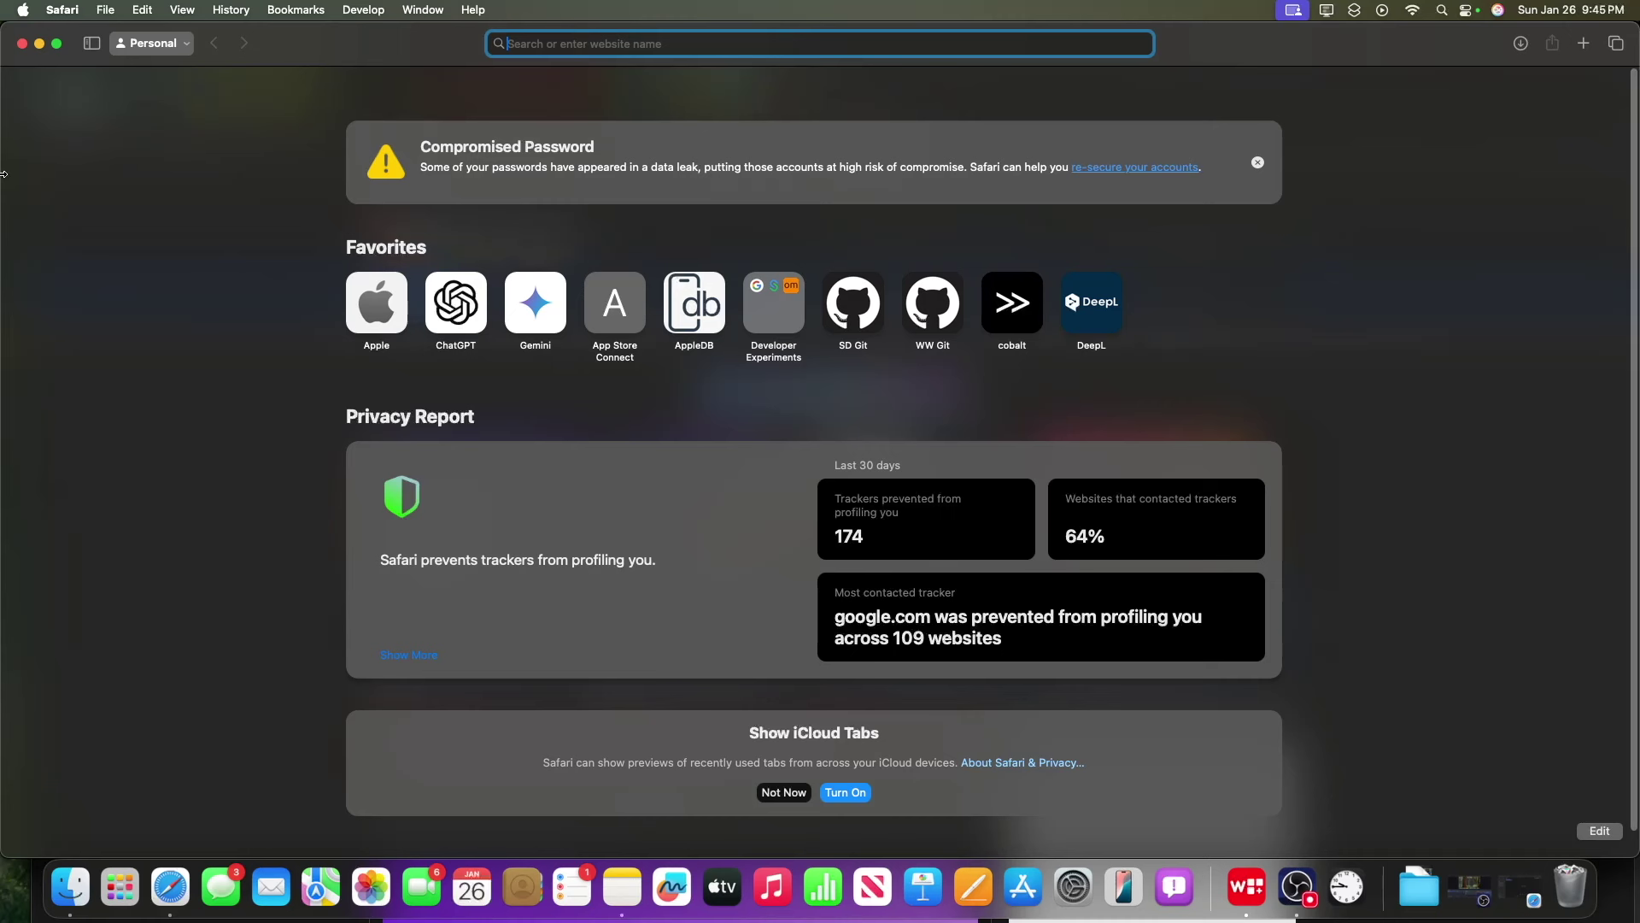
{"action": "left_click", "coordinate": [23, 44]}
{"action": "key", "text": "super+h"}
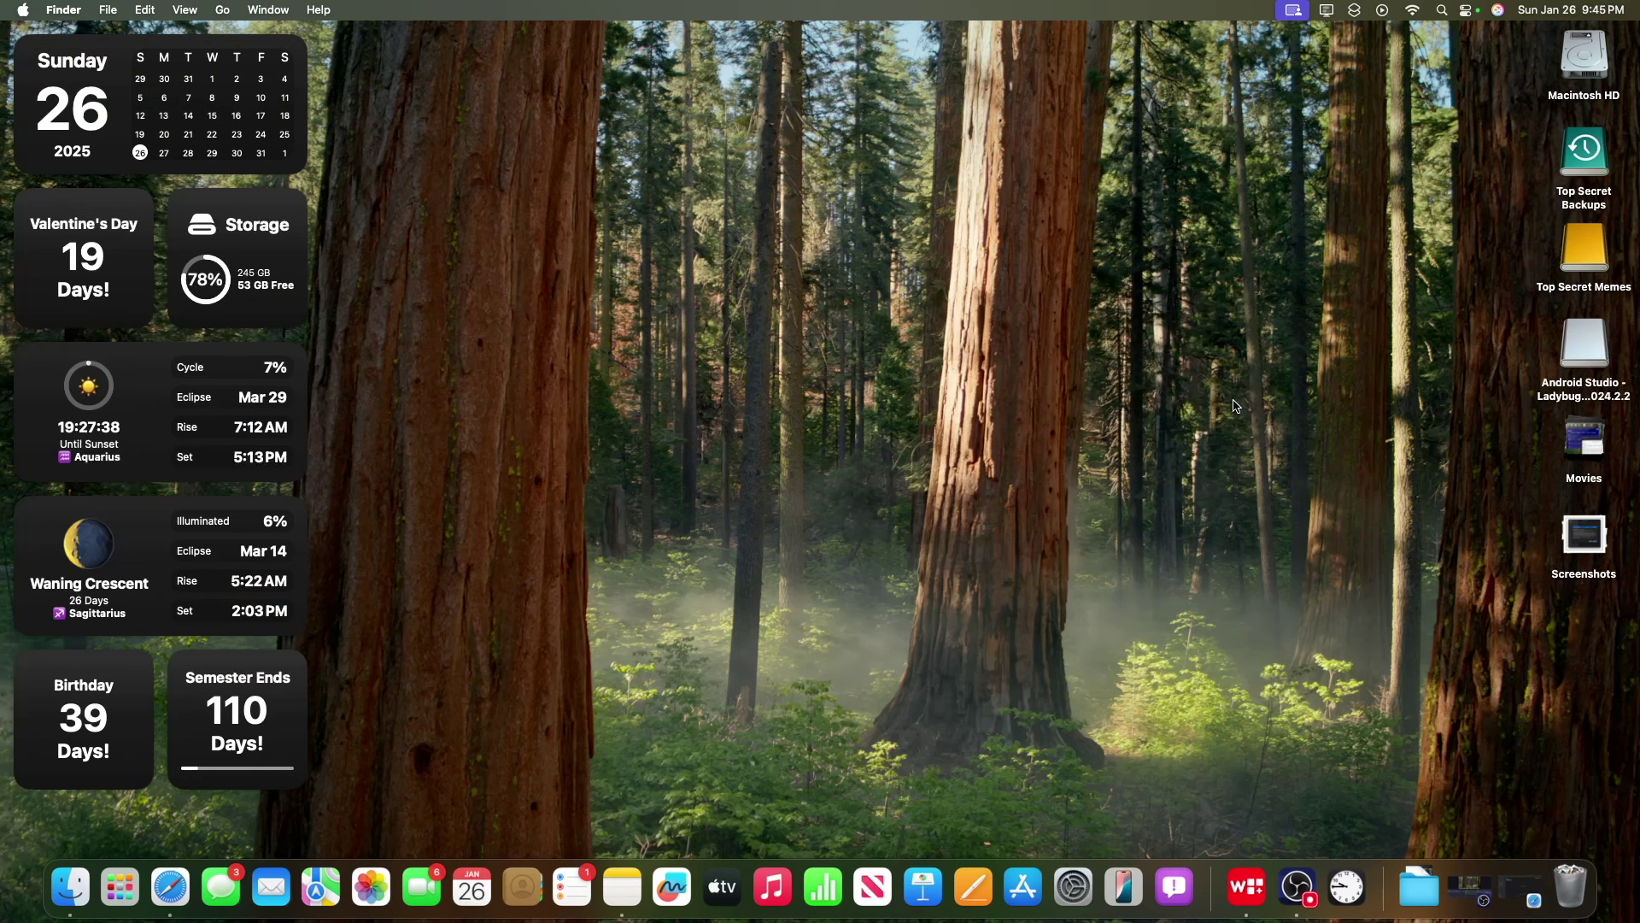